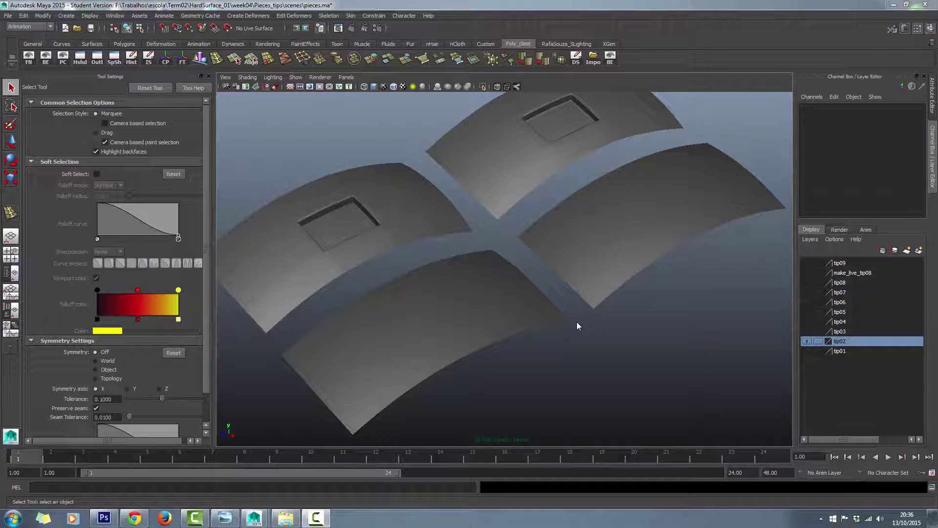
Inspect the finished recessed panels' wireframe topology from several angles
left_click_drag(577, 320, 576, 339, "alt")
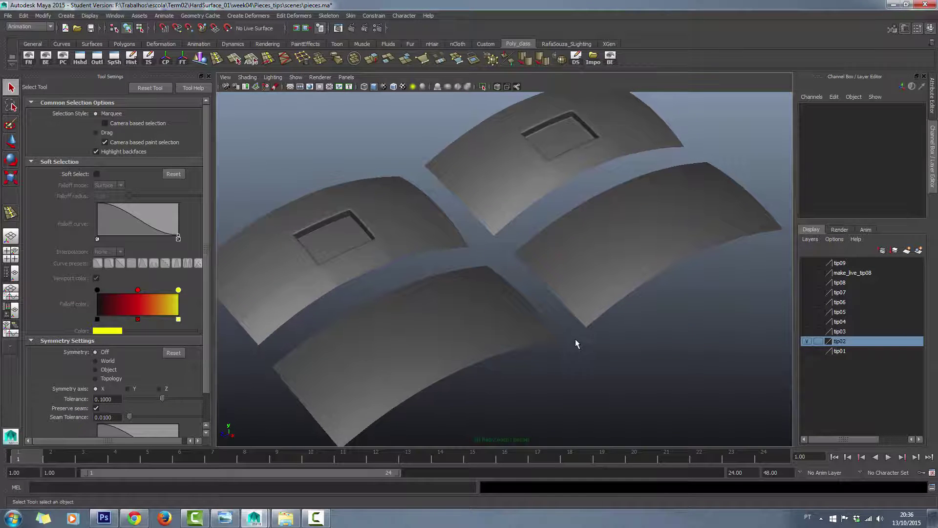
left_click_drag(647, 371, 506, 293)
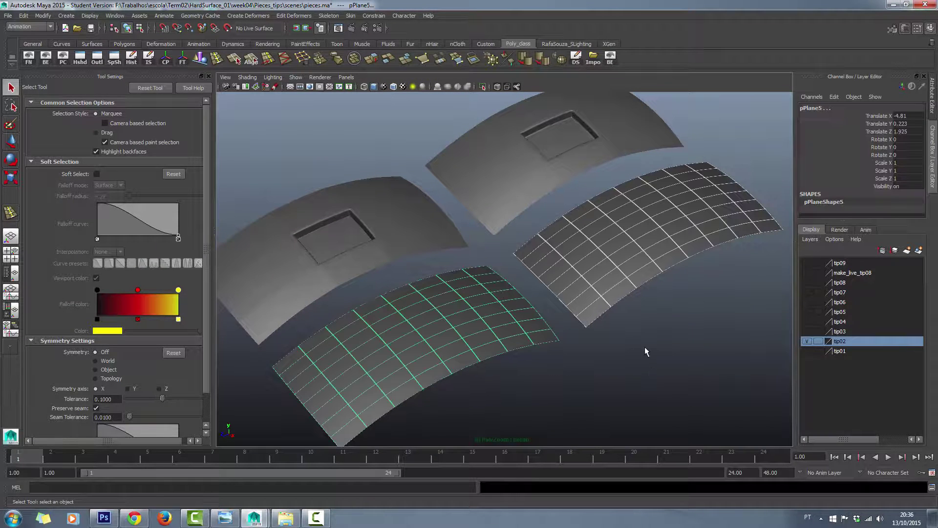
left_click_drag(613, 354, 577, 246, "alt")
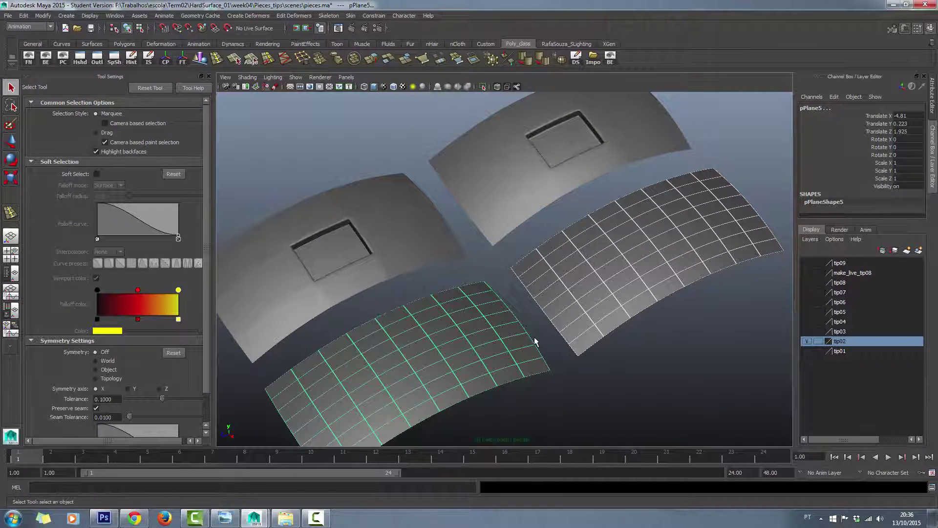
left_click(487, 307)
mouse_move(487, 307)
left_mouse_down("alt")
mouse_move(458, 324)
mouse_move(499, 338)
mouse_move(496, 275)
mouse_move(471, 248)
left_mouse_up("alt")
mouse_move(538, 244)
left_mouse_down()
mouse_move(483, 320)
mouse_move(522, 274)
mouse_move(575, 244)
mouse_move(582, 282)
mouse_move(663, 214)
left_mouse_up()
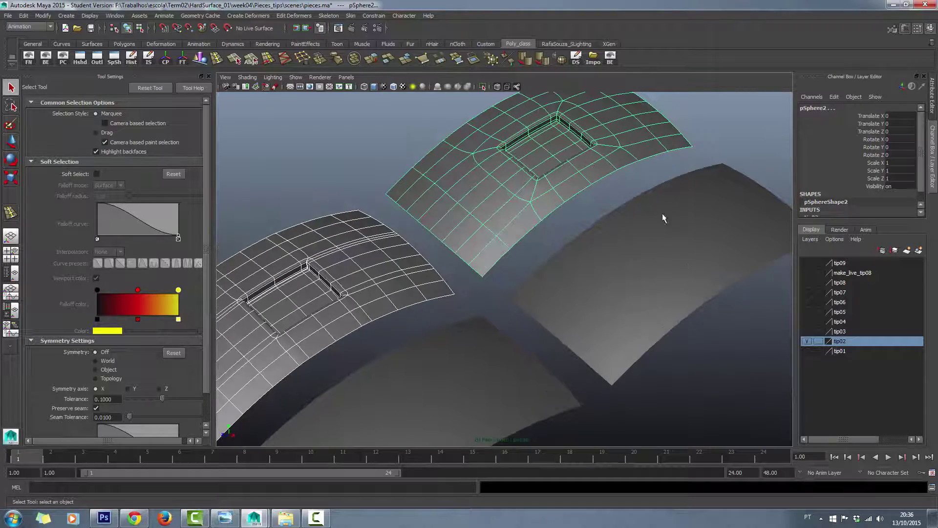
left_click_drag(573, 263, 586, 245, "alt")
scroll(604, 158, "up", 4)
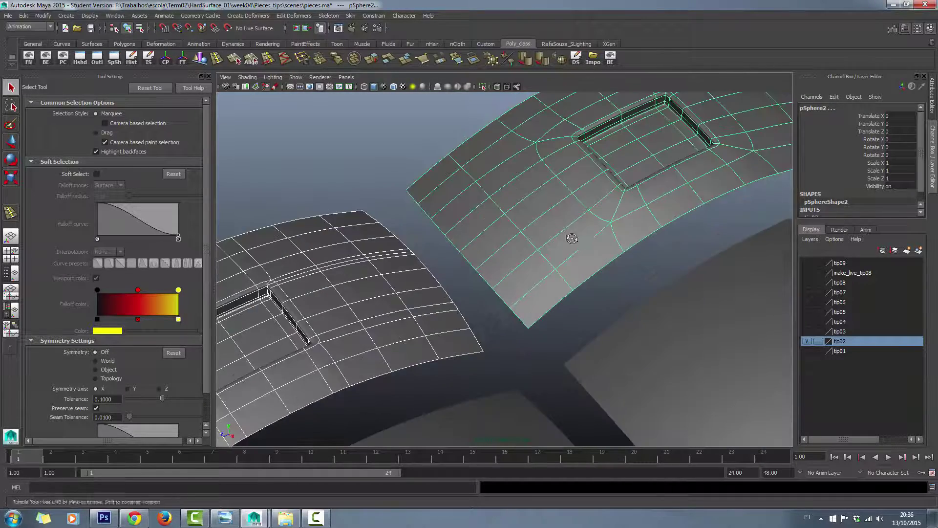
left_click(439, 143)
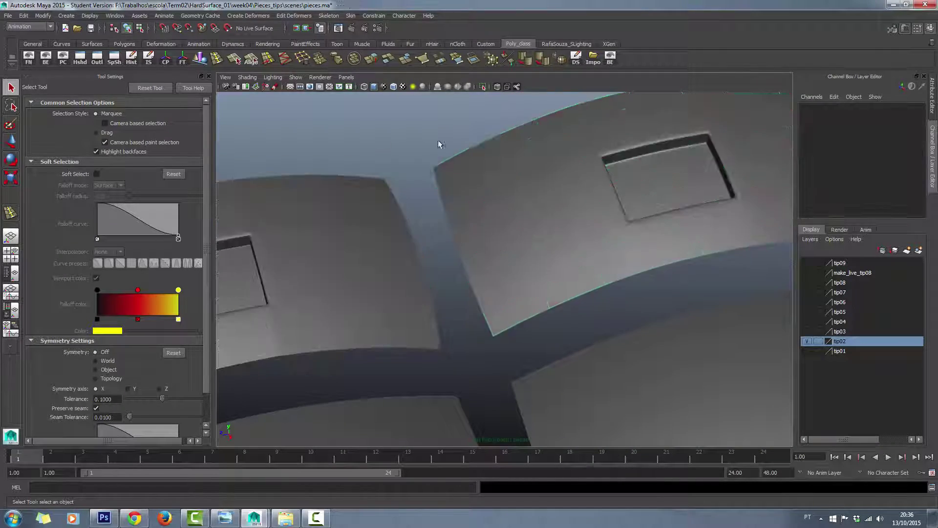
scroll(497, 234, "down", 5)
scroll(525, 254, "up", 4)
mouse_move(525, 255)
middle_mouse_down("alt")
mouse_move(527, 272)
mouse_move(516, 237)
middle_mouse_up("alt")
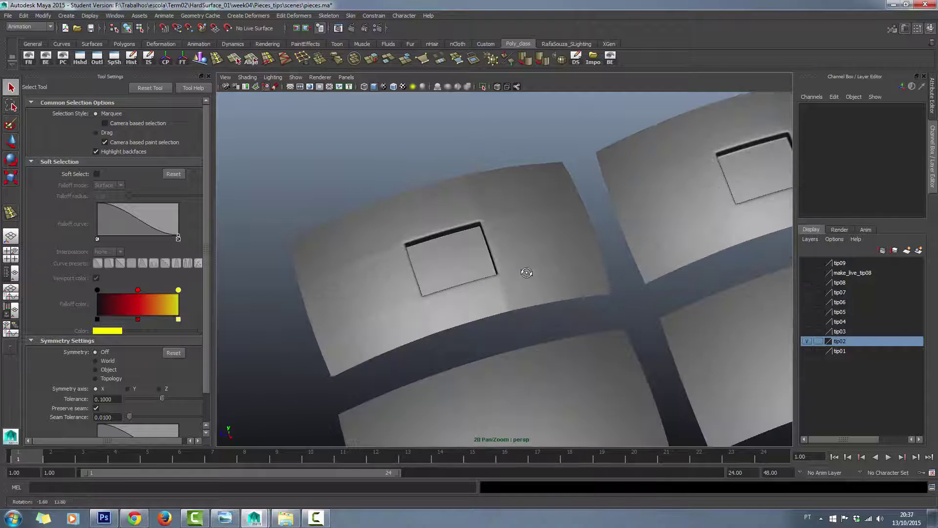
left_click(509, 208)
mouse_move(509, 208)
left_mouse_down("alt")
mouse_move(489, 193)
mouse_move(593, 213)
left_mouse_up("alt")
scroll(496, 174, "down", 5)
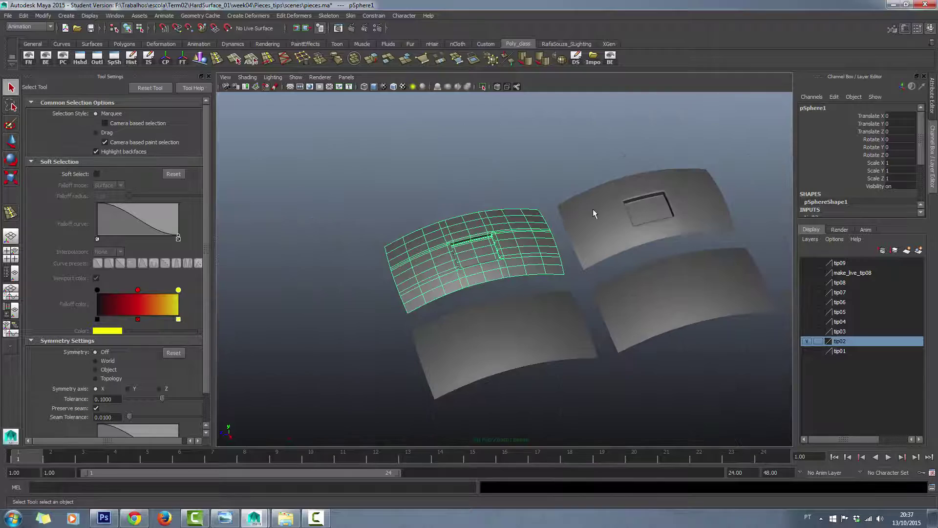
Hide the tip02 layer's example pieces and put plain plane pPlane5 in face mode
left_click(805, 341)
left_click(507, 308)
scroll(527, 274, "up", 3)
mouse_move(527, 274)
left_mouse_down("alt")
mouse_move(539, 241)
mouse_move(490, 220)
mouse_move(532, 288)
left_mouse_up("alt")
right_click_drag(536, 280, 530, 299)
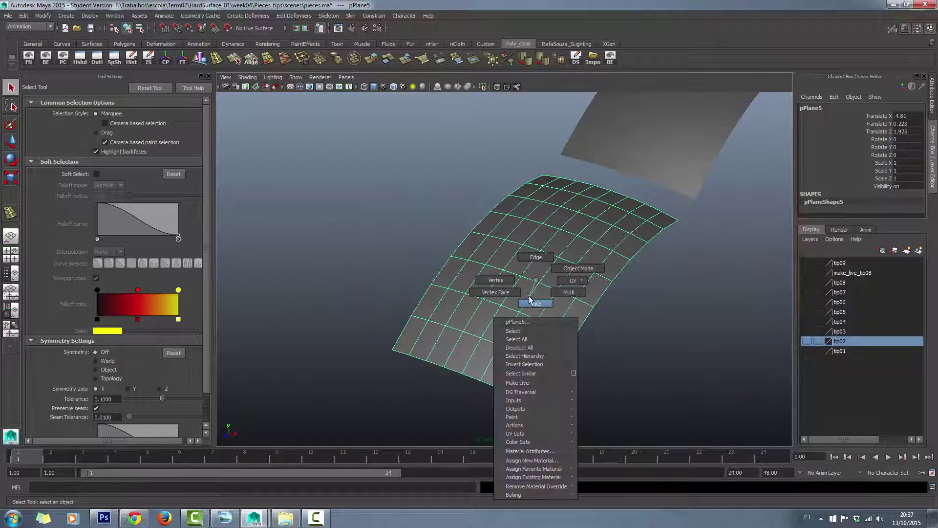
left_click(513, 288)
Select the block of faces f[26:29] near the top of pPlane5
mouse_move(513, 289)
left_mouse_down("alt")
mouse_move(561, 341)
mouse_move(390, 345)
mouse_move(410, 341)
left_mouse_up("alt")
left_click(564, 325)
scroll(429, 302, "up", 5)
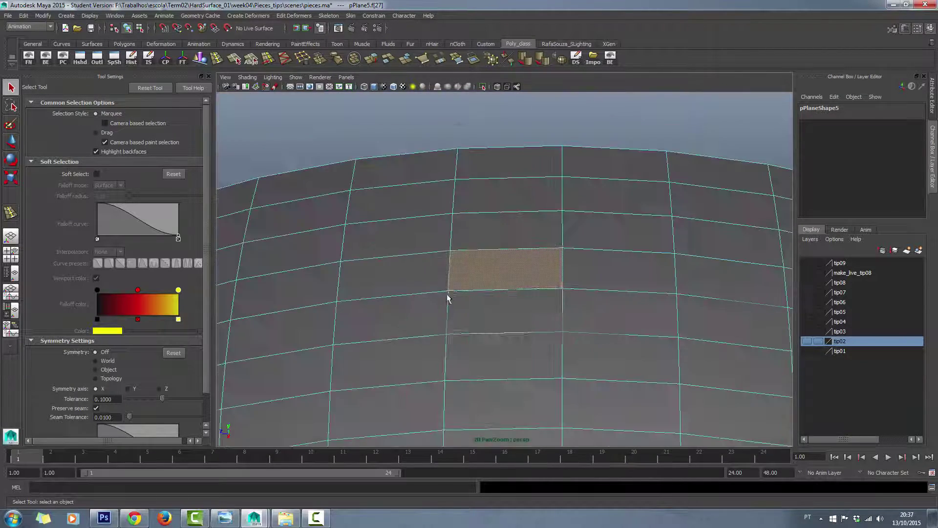
scroll(557, 299, "up", 5)
left_click(525, 377, "shift")
left_click(603, 380, "shift")
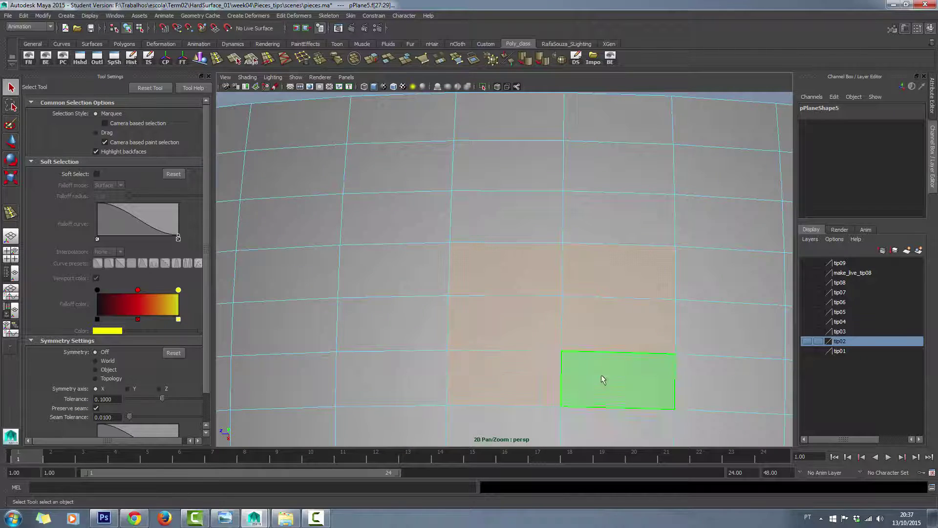
mouse_move(603, 380)
left_mouse_down("alt")
mouse_move(527, 384)
mouse_move(638, 363)
mouse_move(638, 352)
left_mouse_up("alt")
scroll(538, 293, "up", 3)
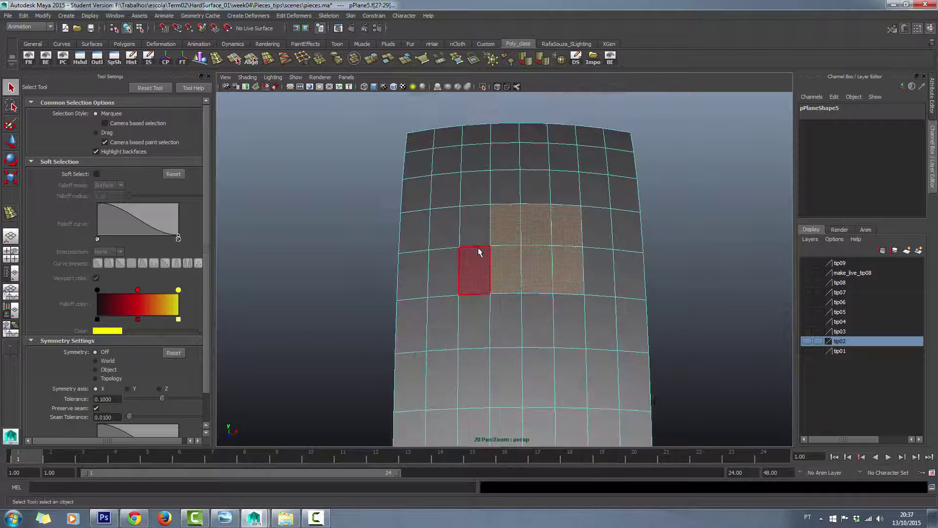
left_click(474, 276, "shift")
left_click_drag(575, 270, 368, 133, "alt")
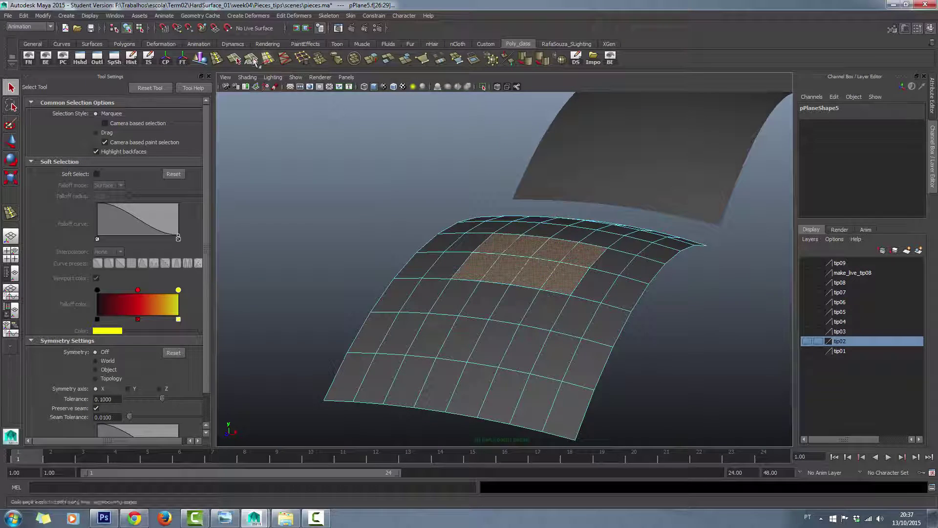
Extrude the selected faces and push them down into the plane's surface
left_click(387, 60)
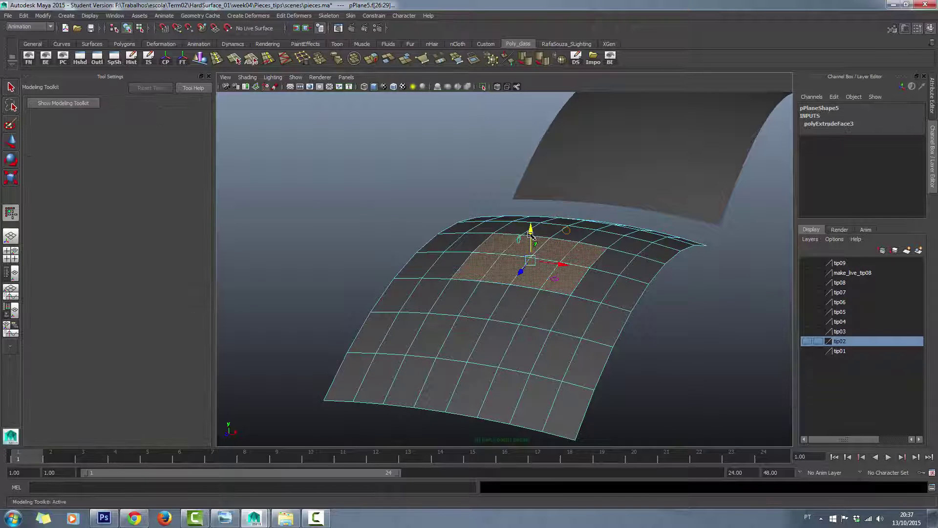
left_click_drag(529, 232, 531, 255)
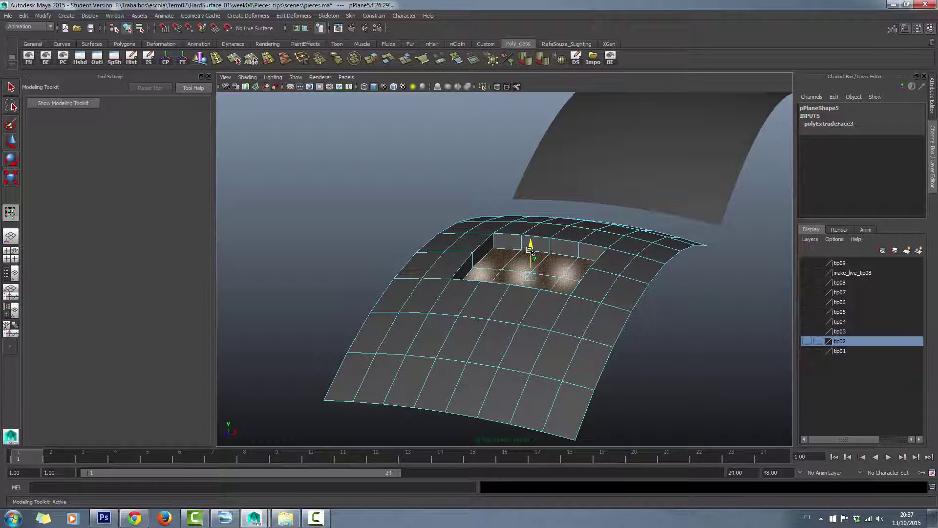
left_click_drag(446, 290, 355, 215, "alt")
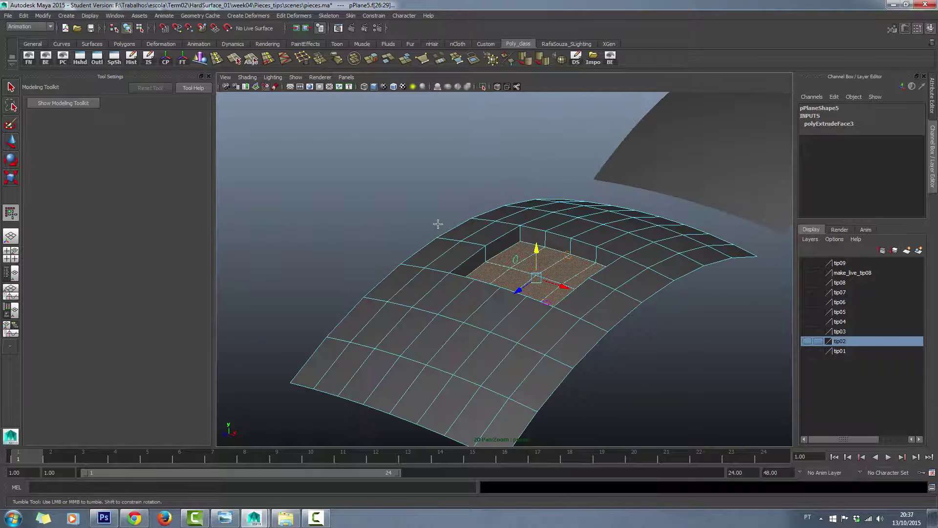
Preview the recess smoothed with 3 and return pPlane5 to object mode
key("3")
left_click(11, 87)
right_click_drag(404, 263, 371, 196)
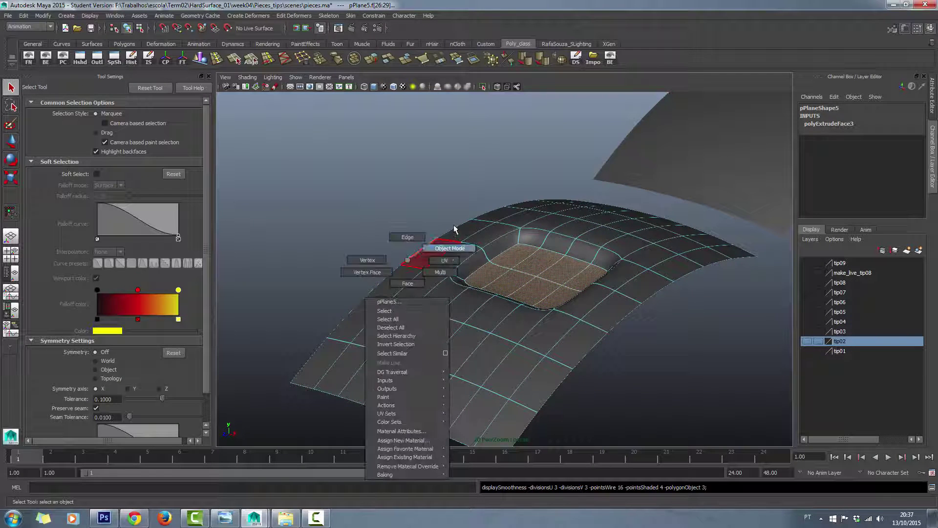
mouse_move(371, 196)
left_mouse_down("alt")
mouse_move(304, 220)
mouse_move(559, 282)
mouse_move(510, 269)
left_mouse_up("alt")
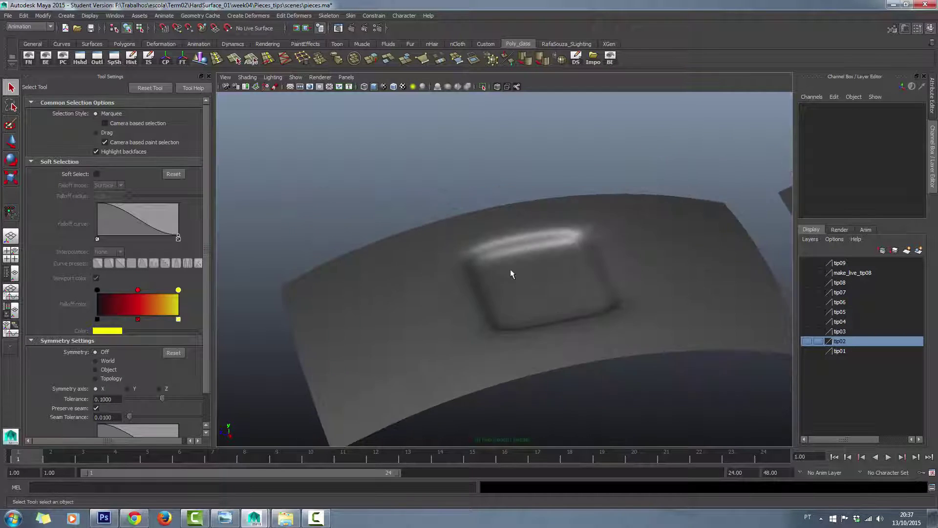
Select a vertex beside pPlane5's recess and switch back to the faceted cage view with 1
left_click(510, 269)
left_click_drag(464, 242, 456, 280, "alt")
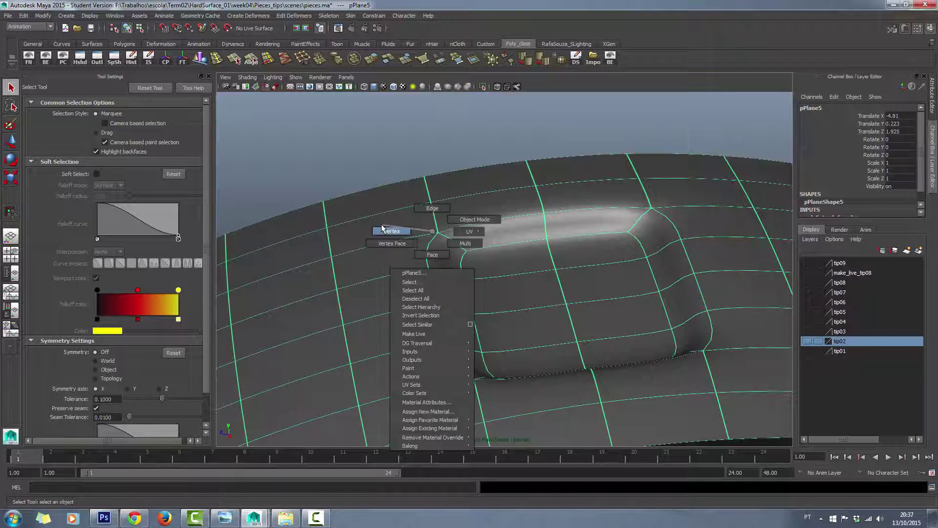
right_click_drag(430, 233, 415, 223)
left_click(438, 233)
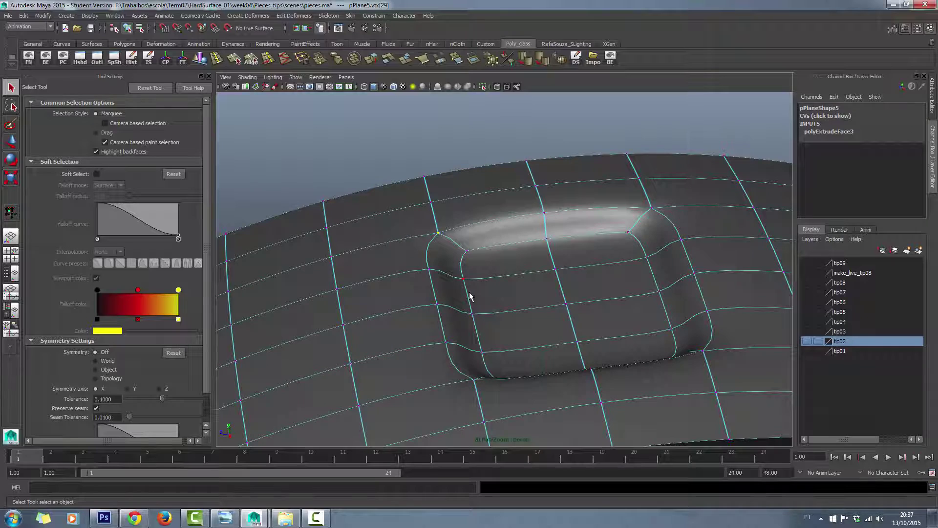
key("1")
mouse_move(507, 287)
left_mouse_down("alt")
mouse_move(443, 272)
mouse_move(470, 273)
left_mouse_up("alt")
left_click_drag(341, 172, 313, 161, "alt")
Insert a first edge loop across the inset wall and check the recess smoothed
left_click(216, 57)
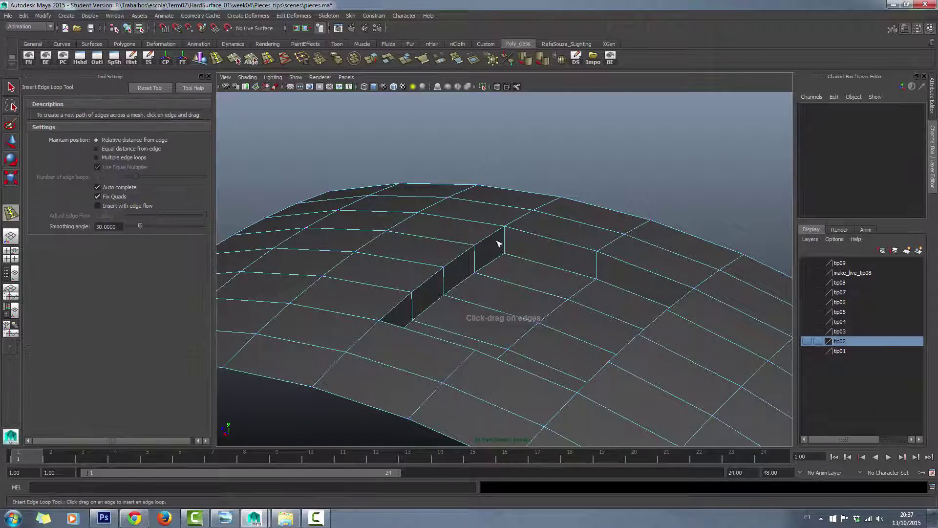
left_click(507, 252)
key("q")
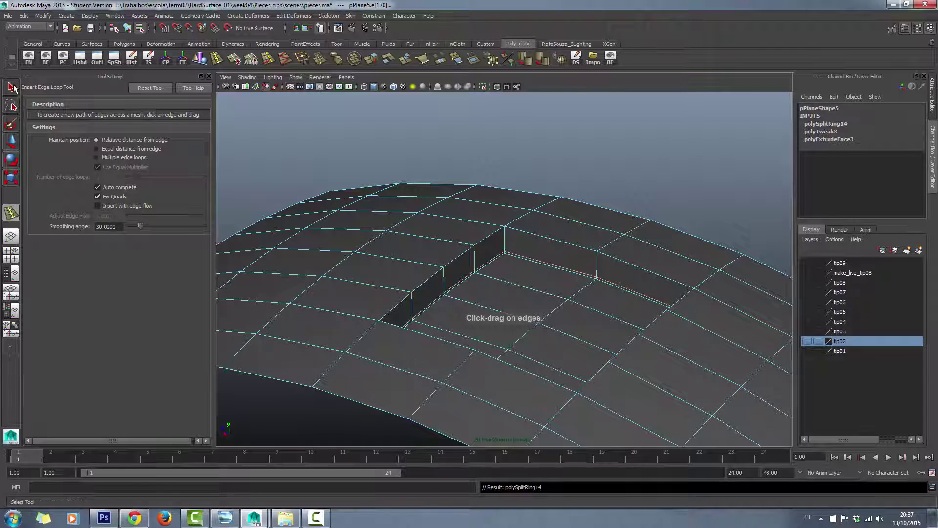
key("F8")
left_click(468, 236)
key("3")
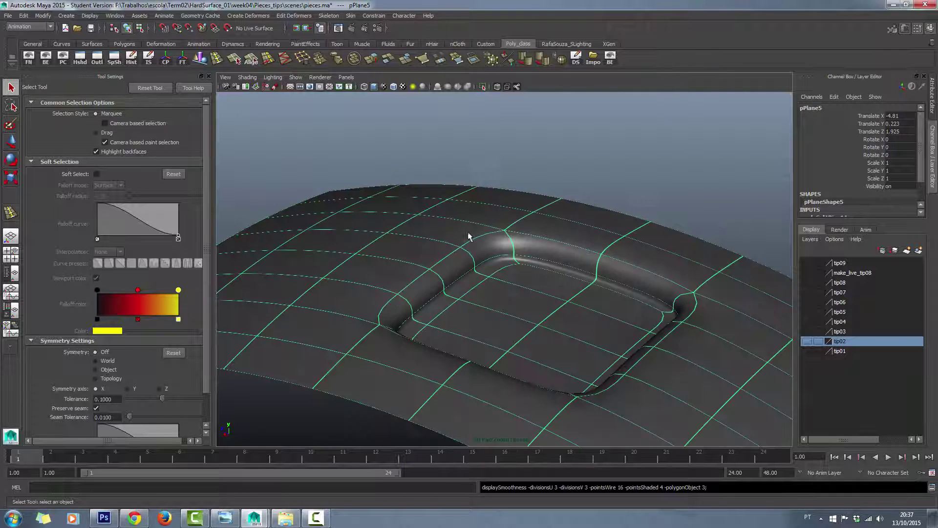
left_click(543, 166)
mouse_move(543, 167)
left_mouse_down("alt")
mouse_move(488, 297)
mouse_move(482, 288)
mouse_move(491, 294)
left_mouse_up("alt")
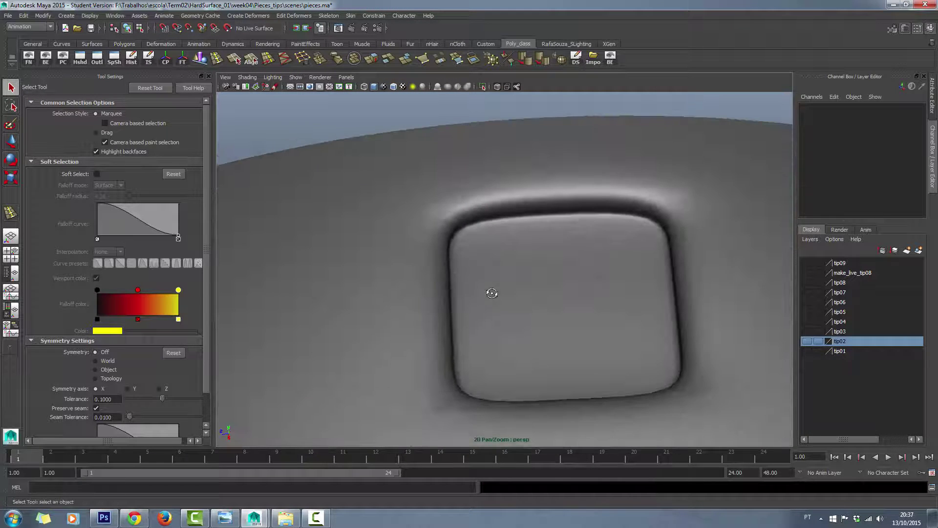
mouse_move(449, 202)
left_mouse_down()
mouse_move(457, 244)
mouse_move(476, 198)
mouse_move(440, 210)
mouse_move(587, 209)
mouse_move(662, 190)
left_mouse_up()
key("e")
key("e")
left_click(437, 217)
mouse_move(438, 218)
left_mouse_down("alt")
mouse_move(431, 266)
mouse_move(460, 266)
mouse_move(428, 178)
left_mouse_up("alt")
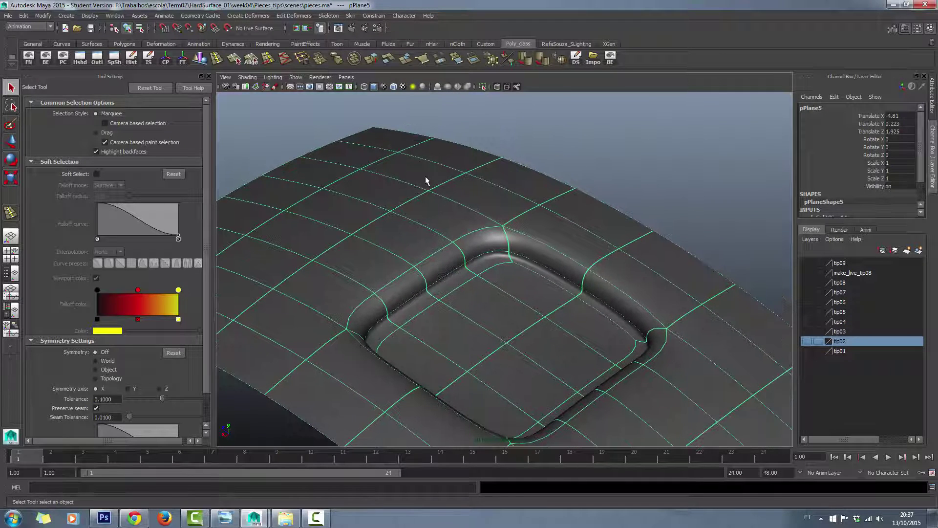
Add several supporting edge loops beside the inset walls and review the smoothed recess
key("alt+e")
mouse_move(496, 241)
left_mouse_down("alt")
mouse_move(440, 235)
mouse_move(488, 229)
left_mouse_up("alt")
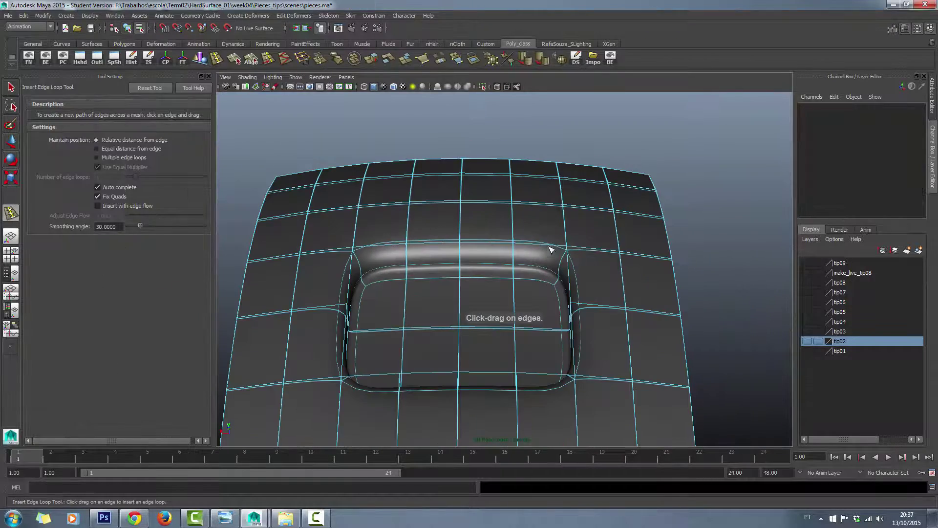
left_click_drag(552, 250, 567, 247)
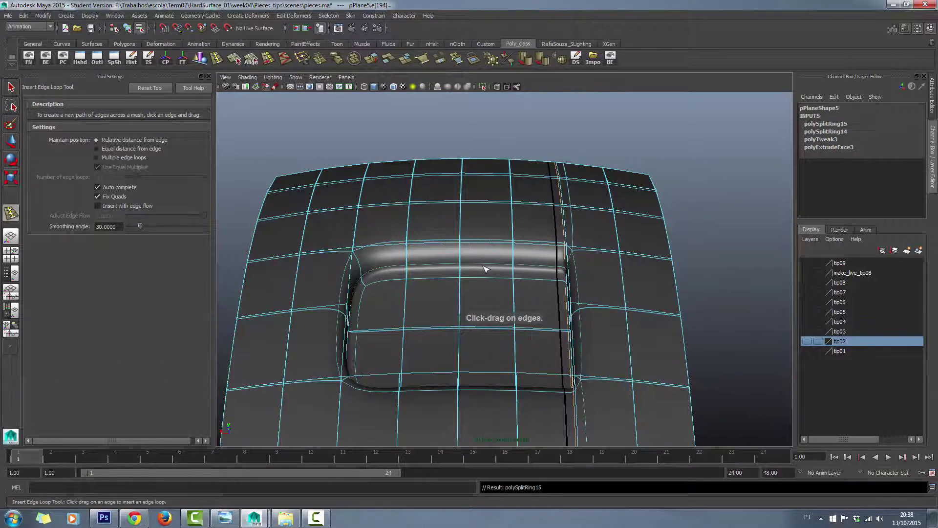
mouse_move(489, 268)
left_mouse_down("alt")
mouse_move(444, 275)
mouse_move(439, 318)
mouse_move(491, 322)
left_mouse_up("alt")
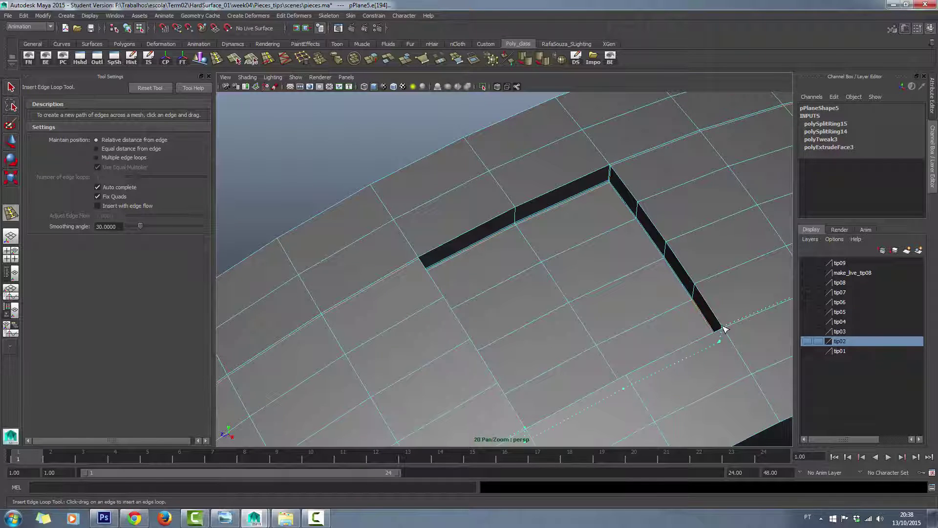
left_click(723, 328)
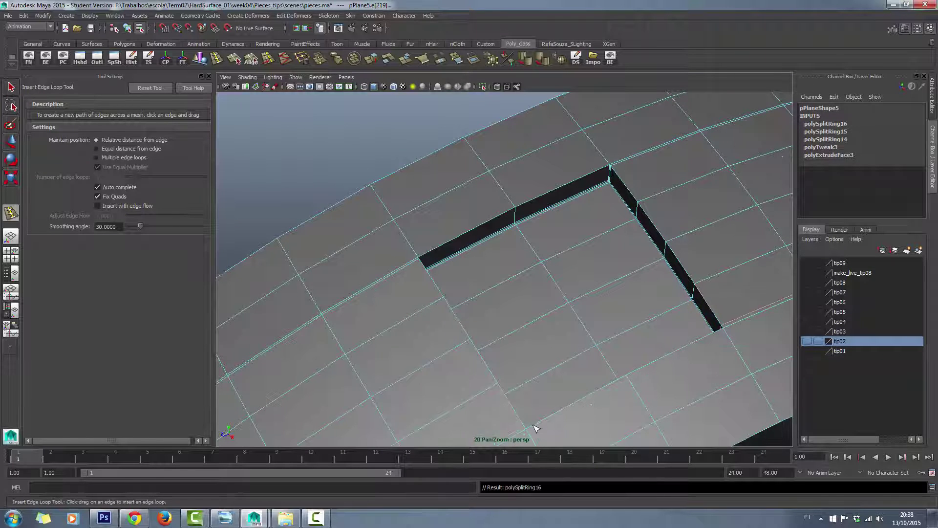
left_click_drag(536, 429, 543, 423)
left_click_drag(721, 337, 721, 334)
left_click_drag(568, 292, 118, 137, "alt")
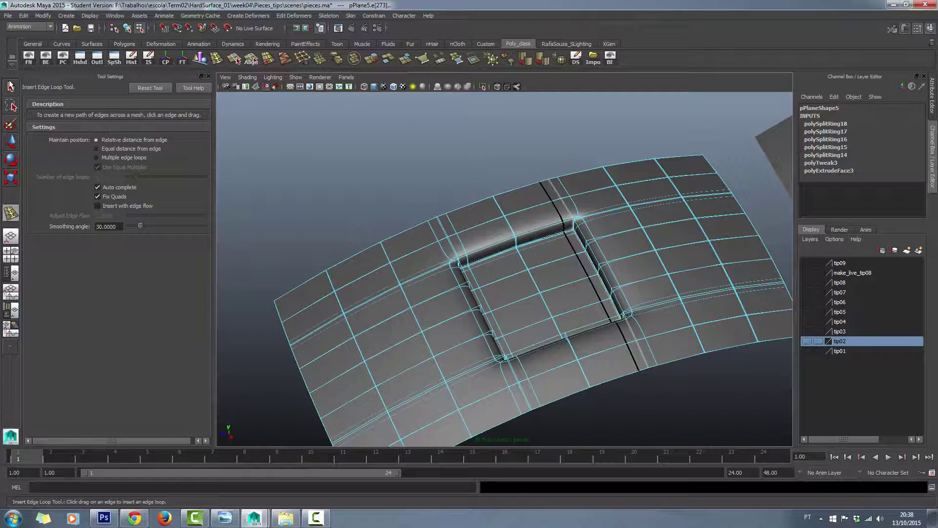
key("q")
left_click_drag(513, 254, 482, 230, "alt")
left_click(429, 160)
mouse_move(429, 160)
left_mouse_down("alt")
mouse_move(421, 195)
mouse_move(461, 251)
mouse_move(442, 218)
mouse_move(269, 78)
left_mouse_up("alt")
scroll(442, 218, "up", 3)
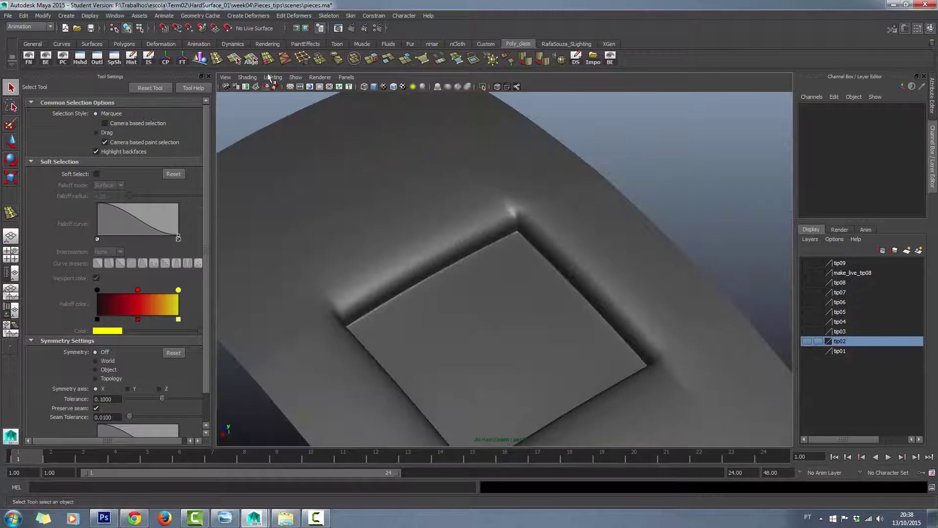
Complete the final supporting edge loop around the inset and commit it with Q
left_click(217, 59)
left_click(519, 226)
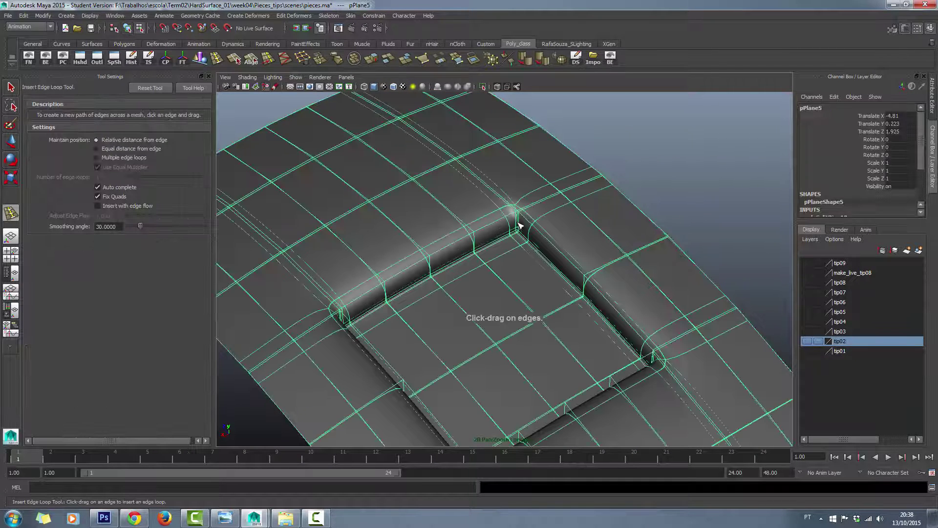
key("q")
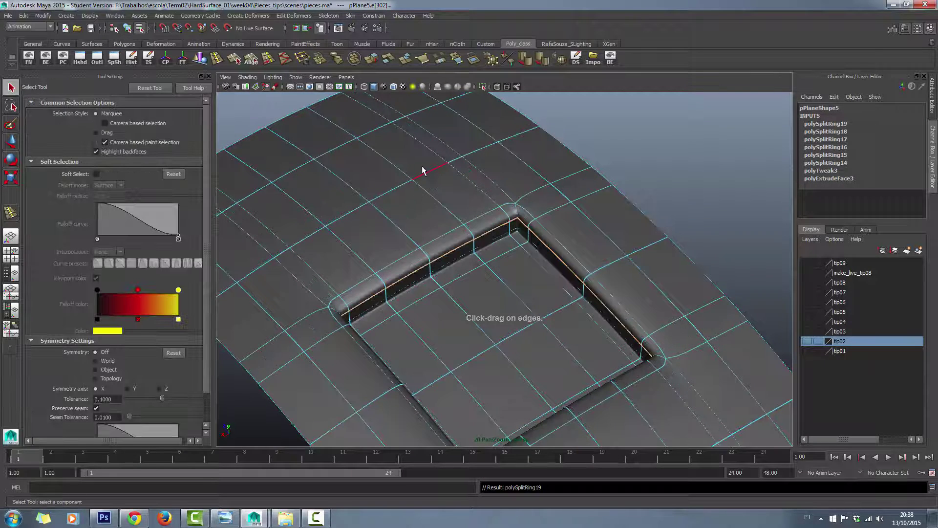
scroll(662, 138, "down", 3)
left_click(663, 137)
Tumble around pPlane5 to review the smoothed recess's tightly rounded corners
mouse_move(505, 273)
left_mouse_down("alt")
mouse_move(540, 298)
mouse_move(556, 279)
mouse_move(544, 274)
mouse_move(550, 302)
mouse_move(527, 282)
left_mouse_up("alt")
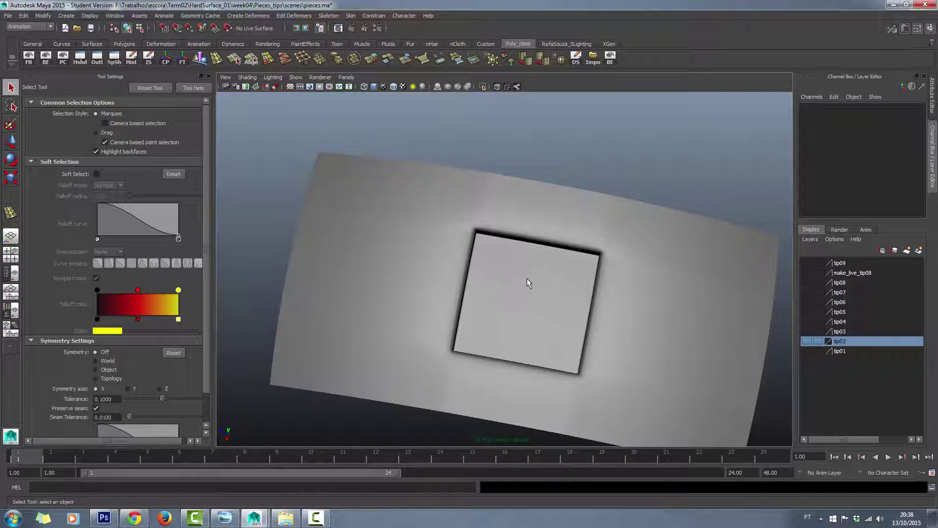
mouse_move(485, 164)
left_mouse_down()
mouse_move(470, 228)
mouse_move(301, 208)
left_mouse_up()
left_click_drag(607, 268, 604, 264)
left_click_drag(607, 257, 767, 285)
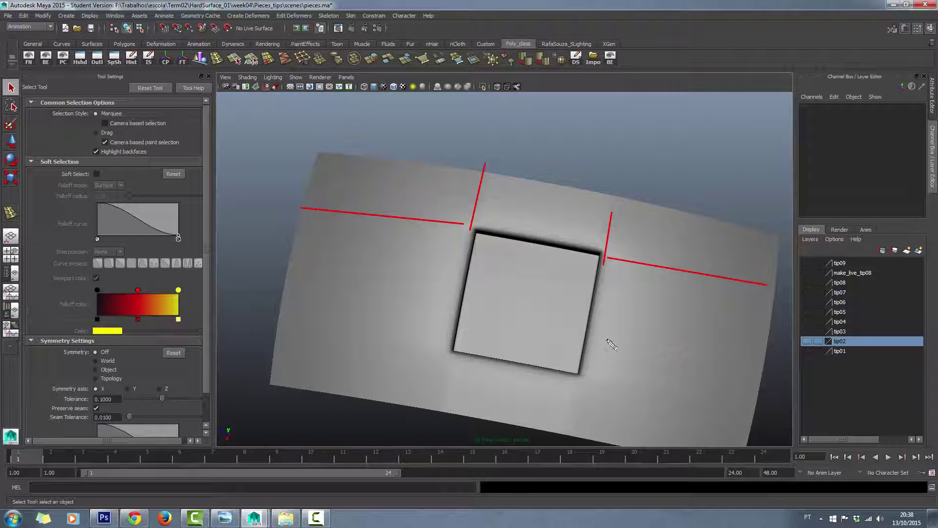
key("Escape")
mouse_move(607, 341)
left_mouse_down("alt")
mouse_move(562, 310)
mouse_move(542, 318)
mouse_move(523, 299)
mouse_move(532, 352)
mouse_move(544, 306)
left_mouse_up("alt")
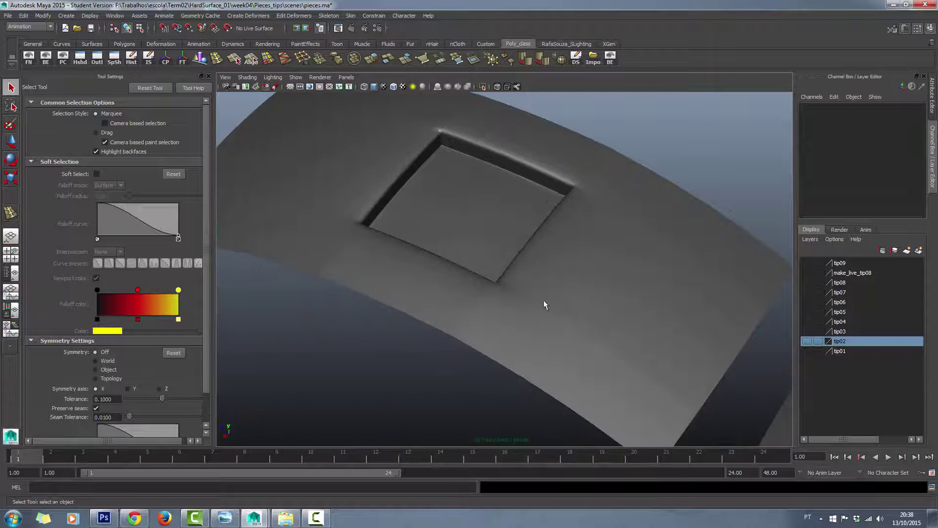
left_click(588, 334)
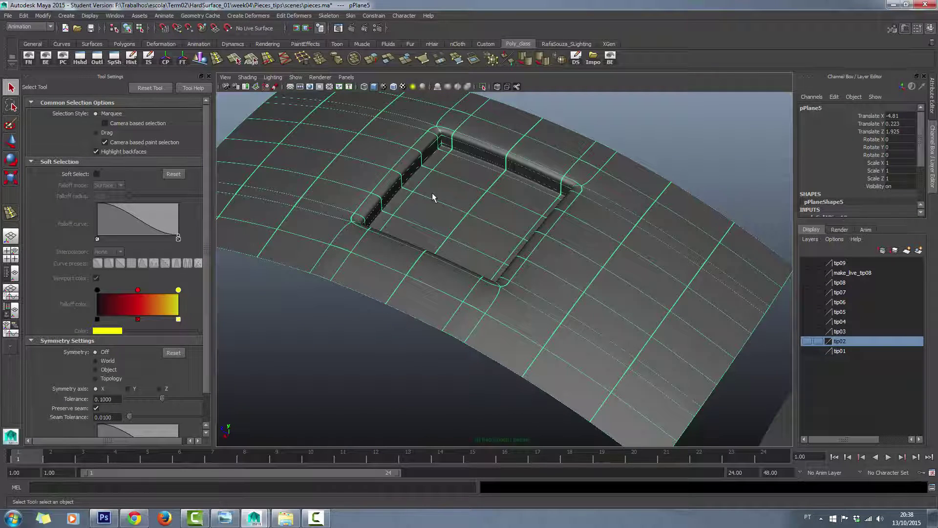
scroll(432, 192, "down", 3)
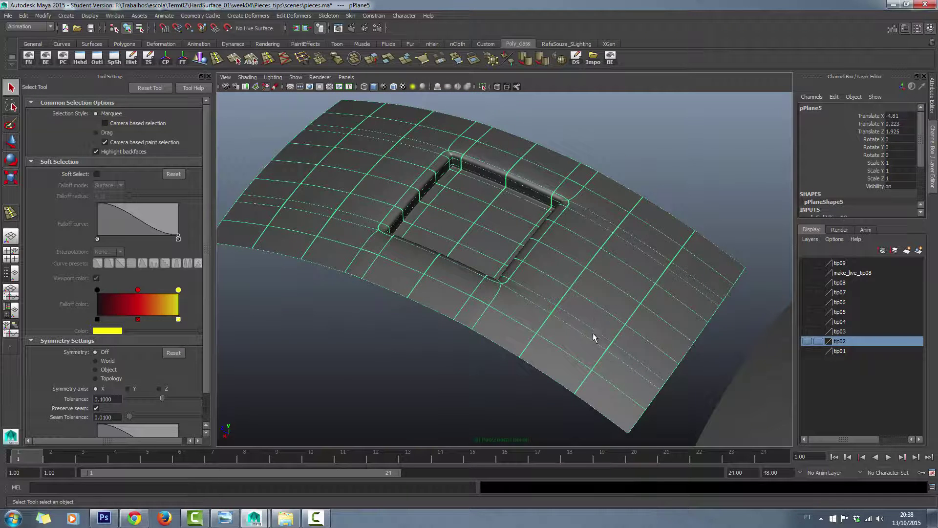
mouse_move(593, 337)
left_mouse_down("alt")
mouse_move(529, 283)
mouse_move(463, 279)
left_mouse_up("alt")
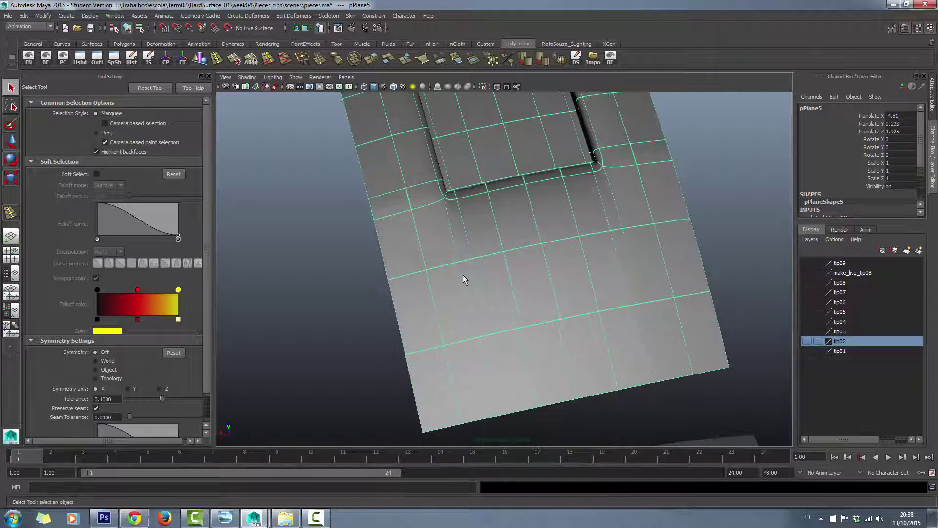
right_click_drag(462, 274, 478, 348)
left_click(513, 406)
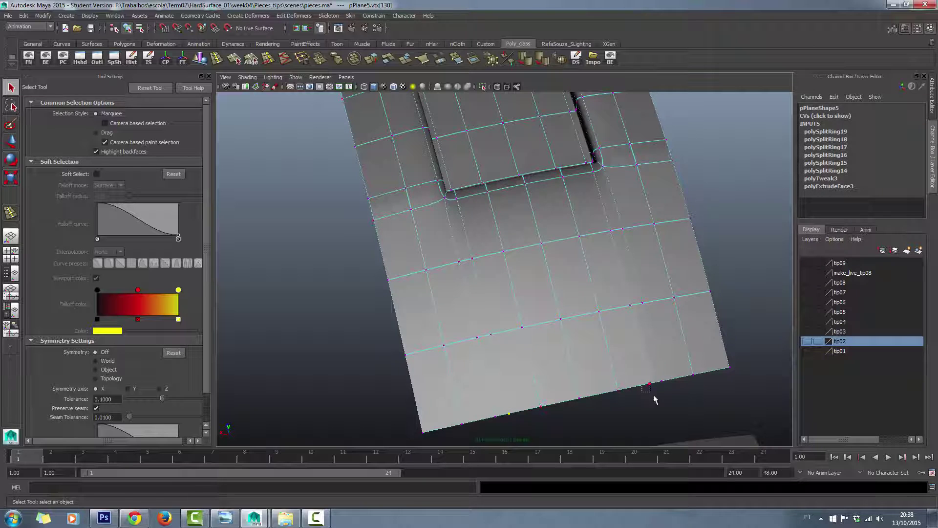
mouse_move(636, 384)
left_mouse_down("alt")
mouse_move(523, 329)
mouse_move(573, 248)
left_mouse_up("alt")
right_click_drag(572, 248, 683, 219, "alt")
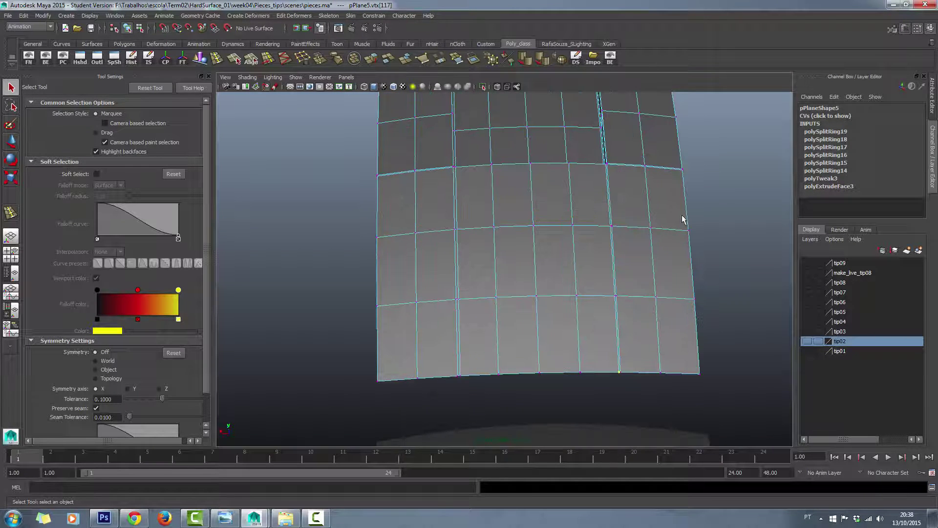
left_click_drag(659, 255, 673, 242, "alt")
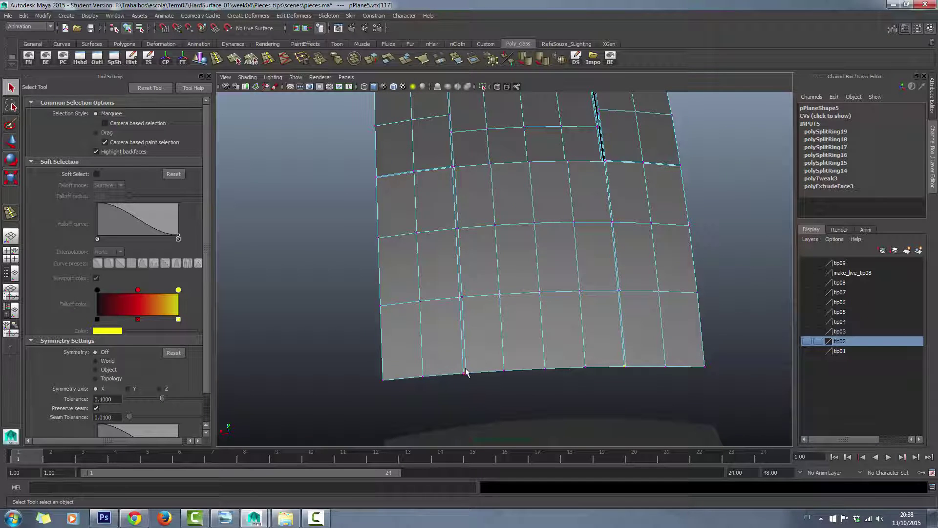
left_click_drag(473, 374, 482, 370, "alt")
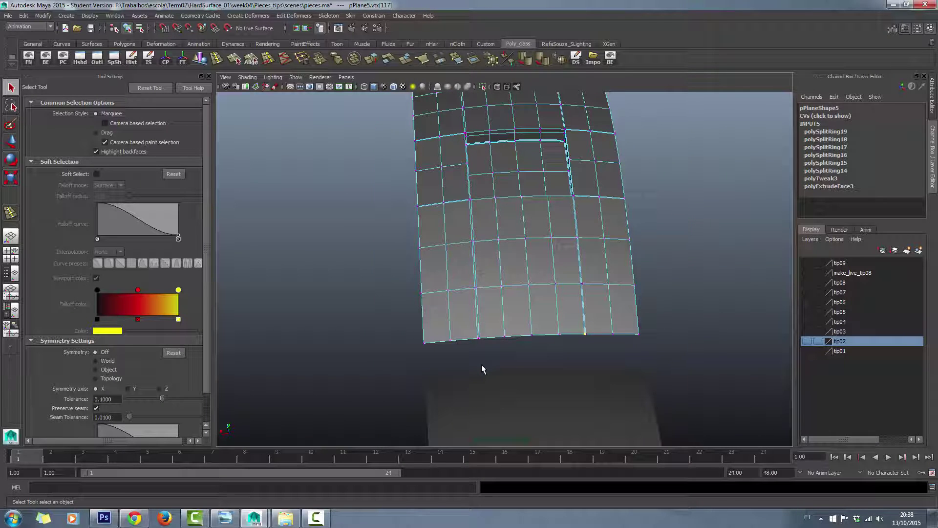
mouse_move(446, 308)
left_mouse_down("alt")
mouse_move(540, 307)
mouse_move(582, 363)
left_mouse_up("alt")
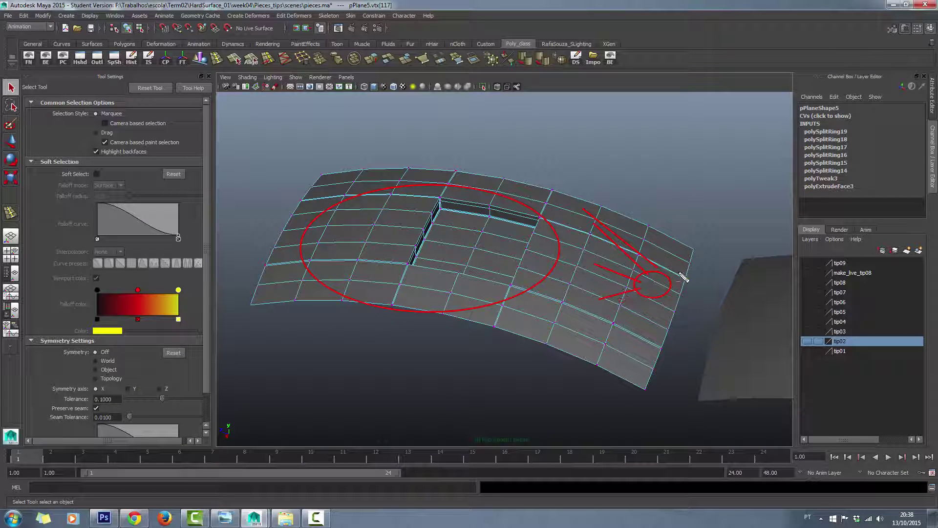
Toggle pPlane5 between cage and smooth preview and leave it in object mode
mouse_move(684, 276)
left_mouse_down()
mouse_move(620, 317)
mouse_move(549, 272)
left_mouse_up()
key("Escape")
key("2")
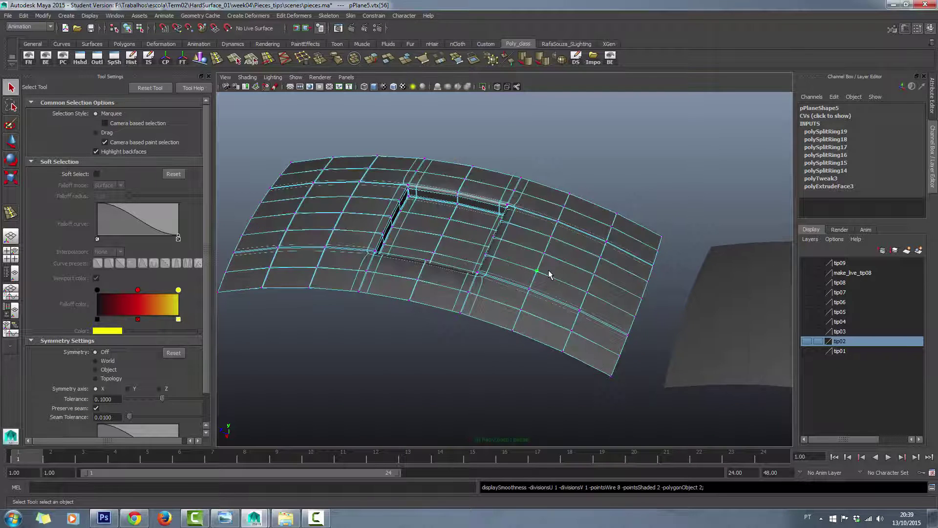
key("bracketleft")
key("3")
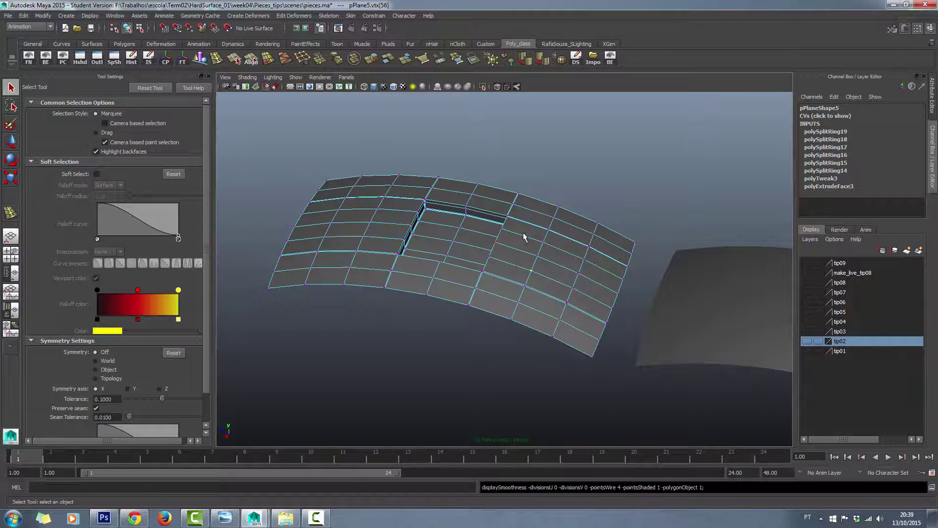
right_click_drag(523, 232, 567, 217)
Select the second panel pPlane4 and marquee-select a block of faces in its middle
left_click(501, 324)
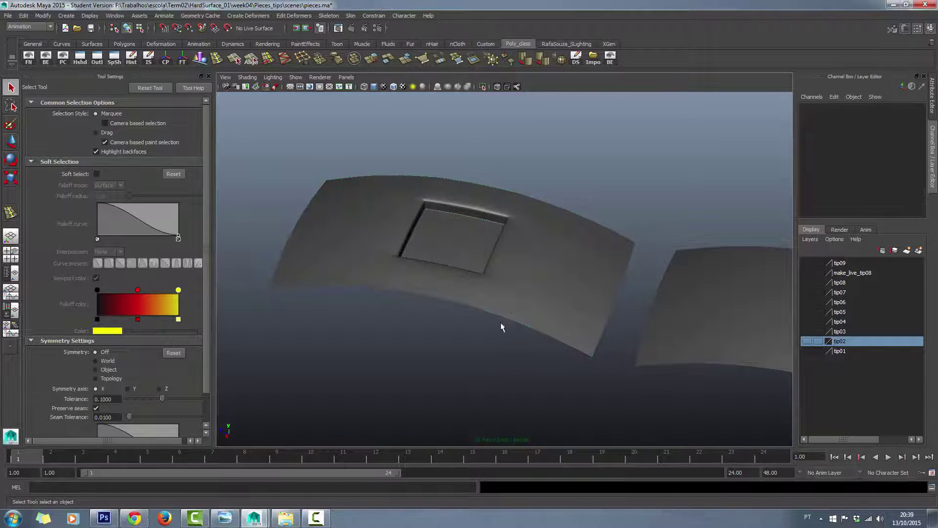
mouse_move(500, 324)
left_mouse_down("alt")
mouse_move(568, 357)
mouse_move(685, 321)
mouse_move(570, 378)
mouse_move(567, 283)
left_mouse_up("alt")
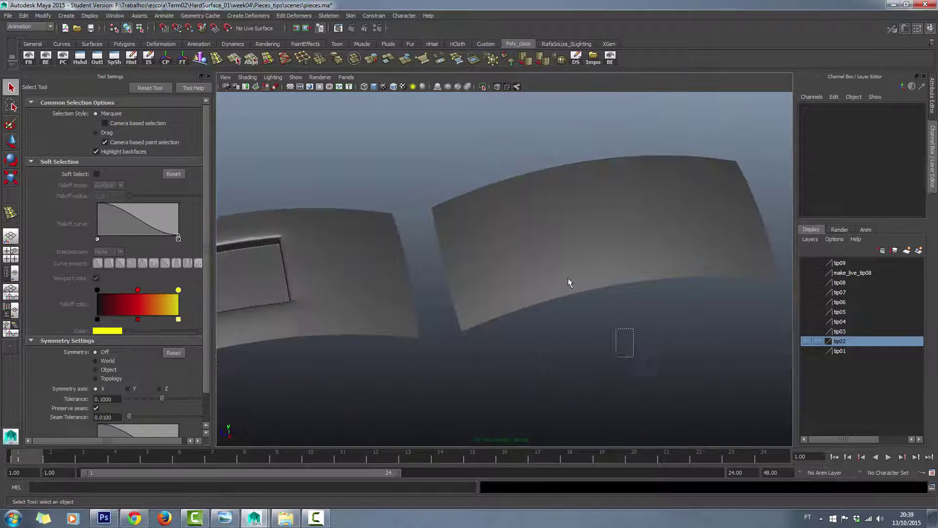
left_click(567, 282)
mouse_move(561, 356)
left_mouse_down("alt")
mouse_move(508, 379)
mouse_move(502, 367)
left_mouse_up("alt")
middle_click_drag(502, 367, 550, 351, "alt")
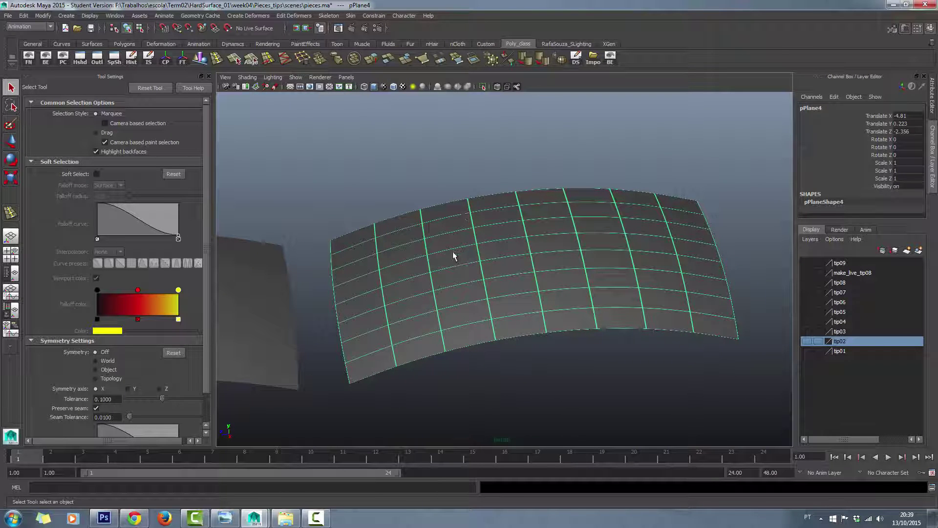
left_click_drag(516, 362, 534, 368, "alt")
left_click(603, 377)
mouse_move(603, 377)
left_mouse_down("alt")
mouse_move(625, 380)
mouse_move(541, 332)
left_mouse_up("alt")
left_click_drag(552, 373, 549, 351, "alt")
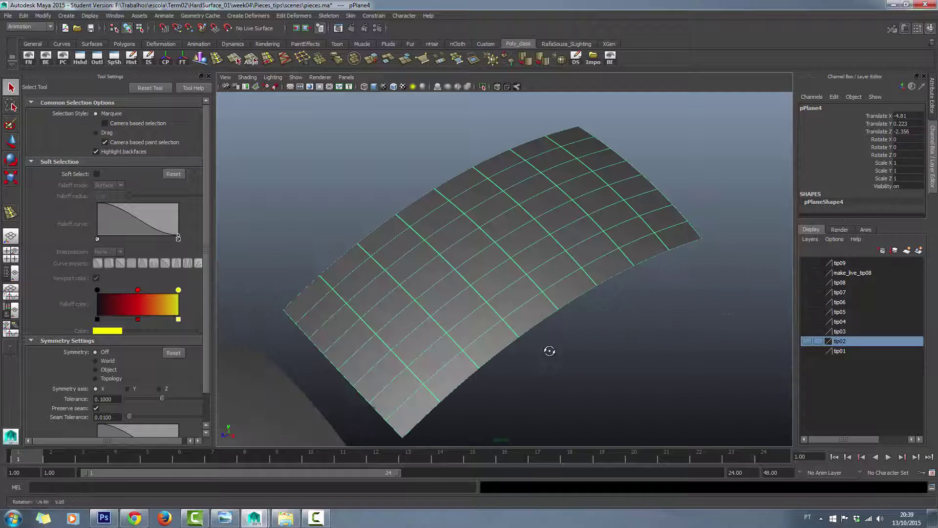
right_click_drag(503, 239, 503, 259)
mouse_move(503, 259)
left_mouse_down("alt")
mouse_move(541, 262)
mouse_move(450, 277)
mouse_move(495, 322)
mouse_move(473, 372)
mouse_move(381, 339)
mouse_move(385, 145)
left_mouse_up("alt")
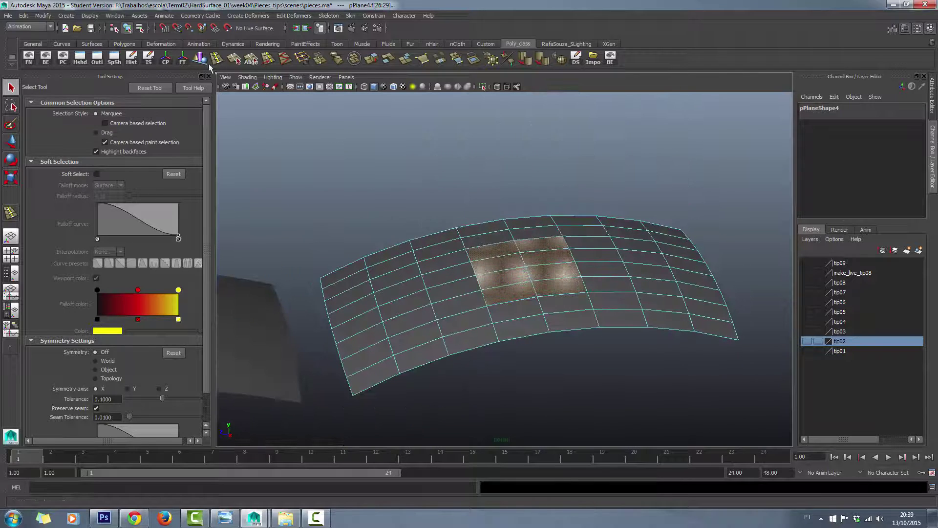
Extrude the selected faces and push them down into pPlane4's surface
left_click(302, 58)
right_click_drag(518, 328, 548, 329, "alt")
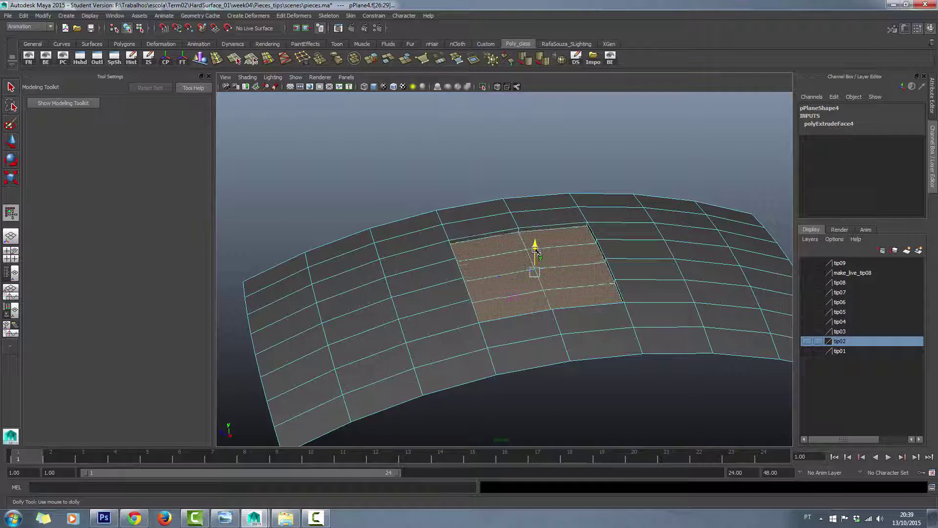
left_click_drag(536, 243, 535, 267)
scroll(537, 273, "up", 2)
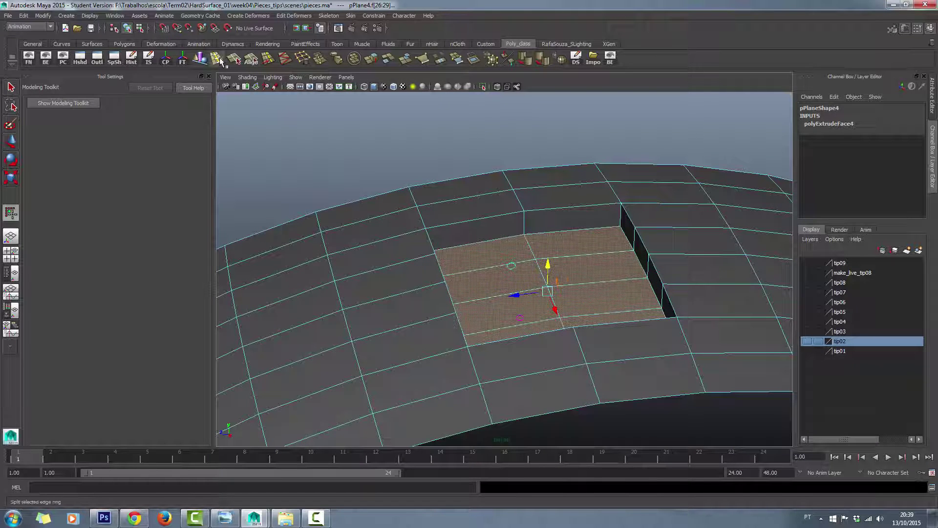
Insert two supporting edge loops along the inset walls
left_click(216, 58)
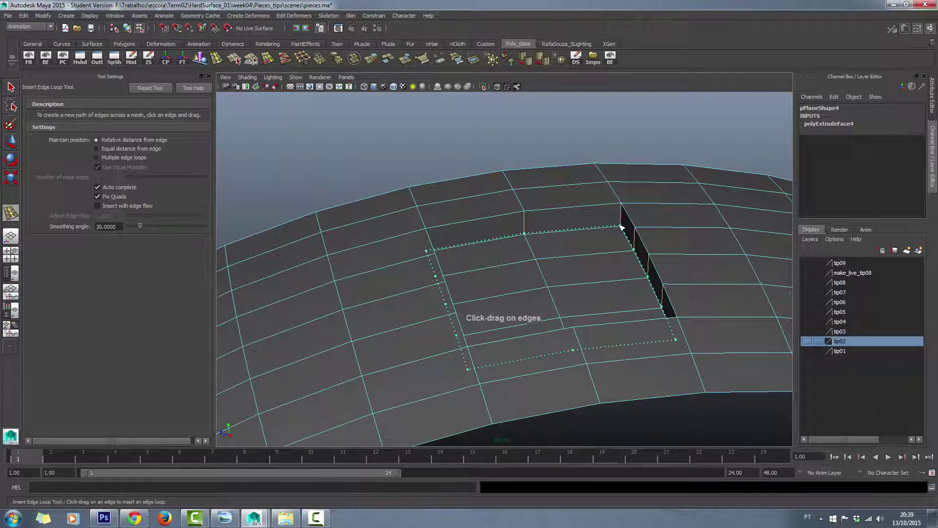
left_click(622, 225)
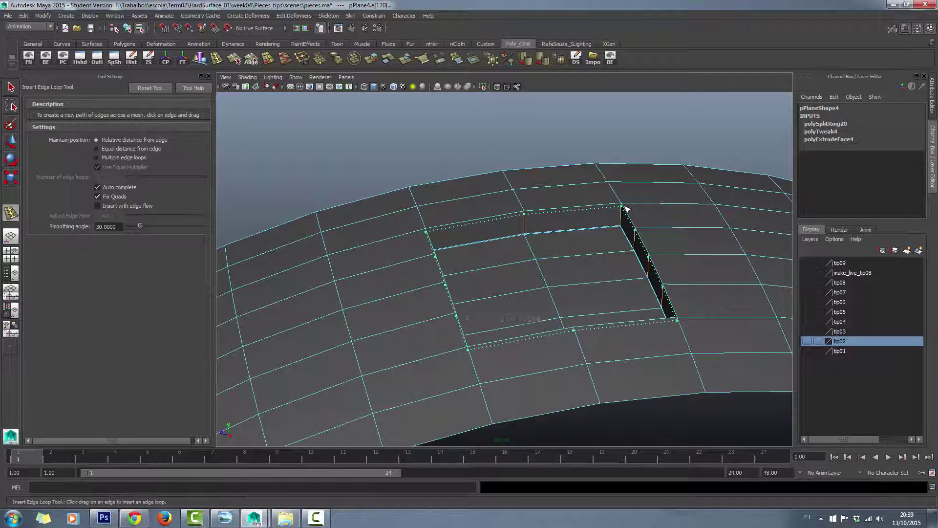
left_click(622, 209)
scroll(469, 176, "up", 2)
left_click(6, 88)
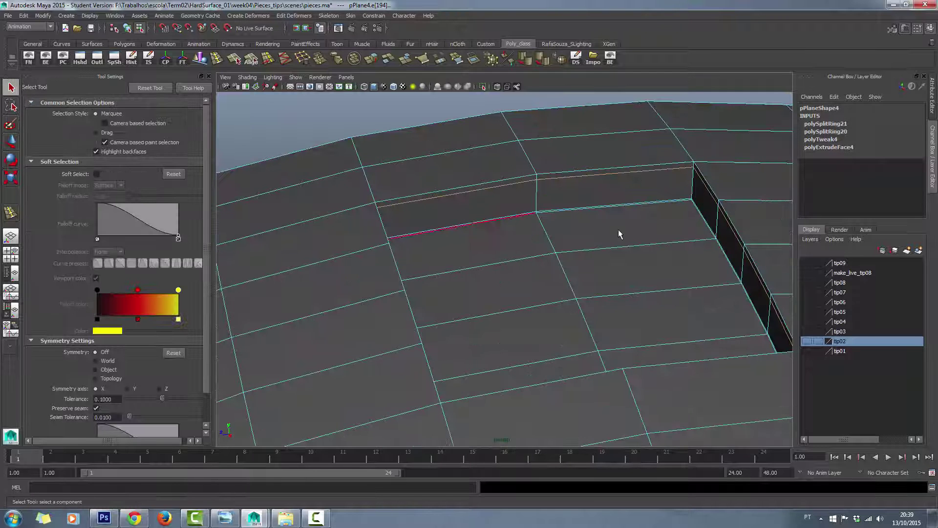
Select an edge on the inset's top rim and raise it slightly with the Move tool
left_click(612, 207)
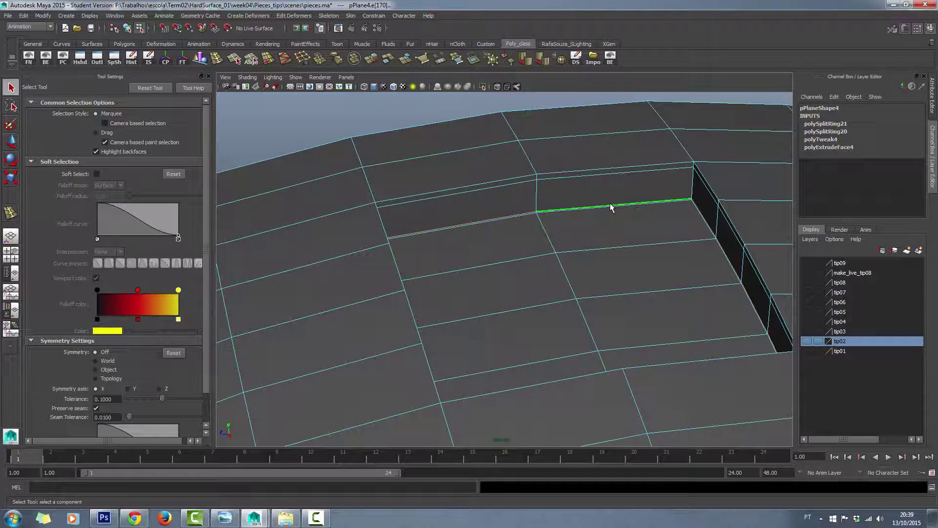
key("w")
scroll(618, 237, "down", 3)
left_click_drag(541, 286, 544, 257)
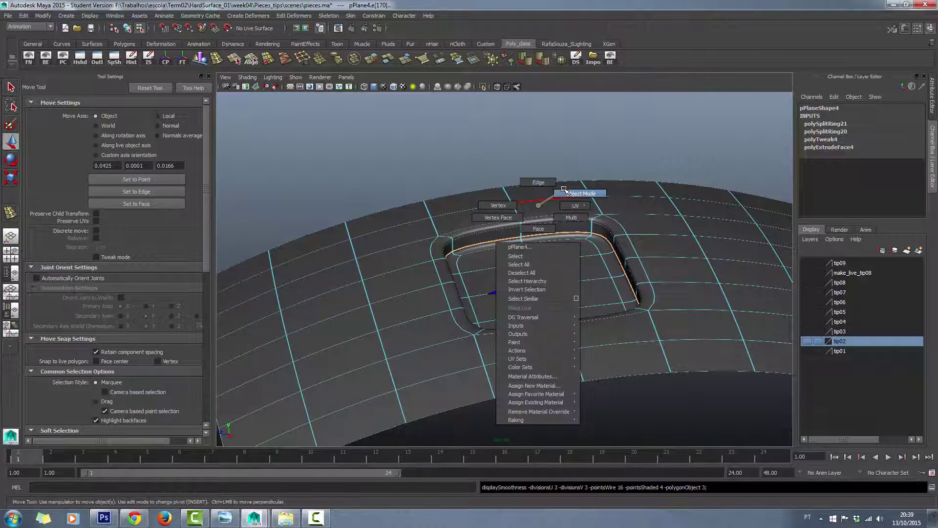
right_click_drag(539, 206, 492, 163)
mouse_move(492, 164)
left_mouse_down("alt")
mouse_move(492, 301)
mouse_move(511, 299)
left_mouse_up("alt")
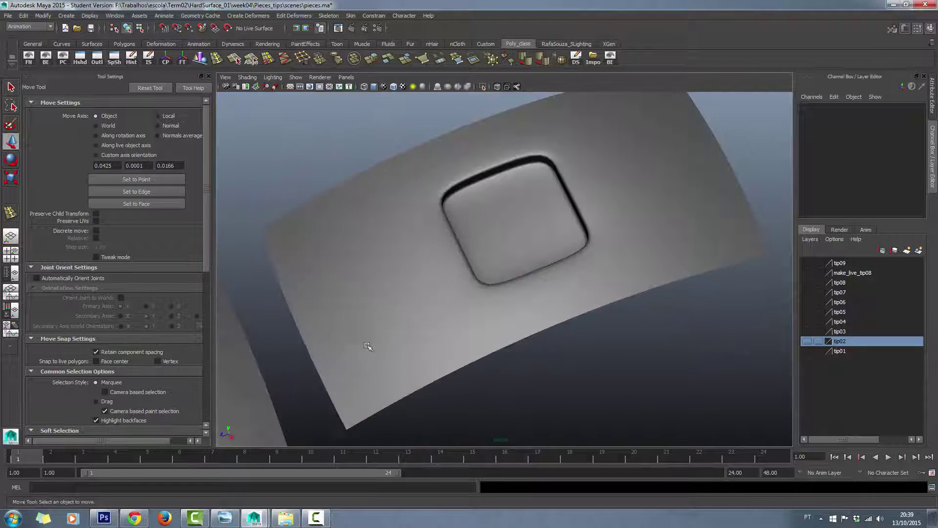
mouse_move(718, 194)
left_mouse_down("alt")
mouse_move(545, 369)
mouse_move(392, 286)
left_mouse_up("alt")
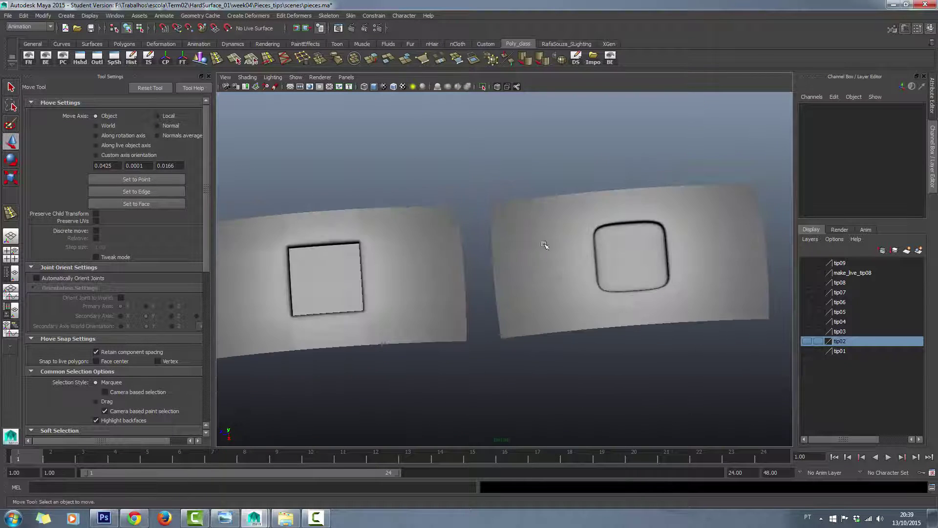
left_click(499, 285)
scroll(499, 285, "up", 5)
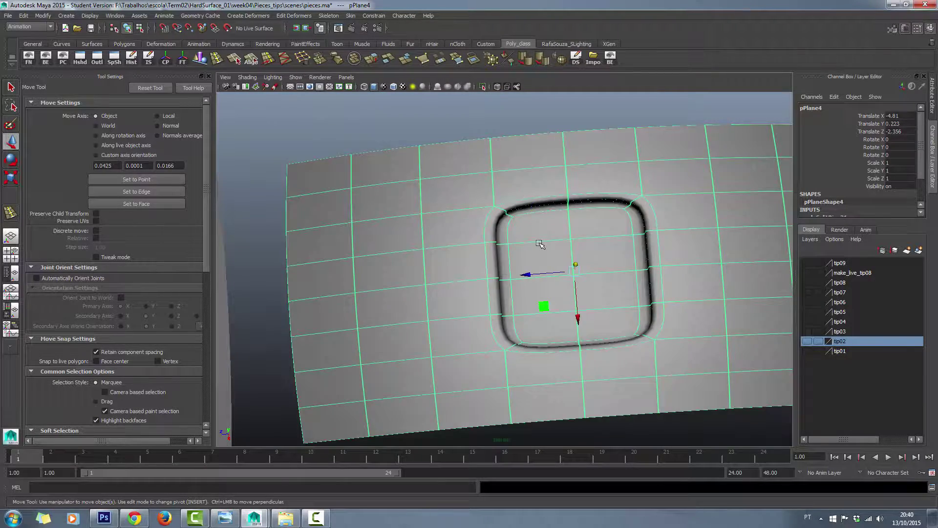
key("1")
left_click_drag(539, 244, 533, 274, "alt")
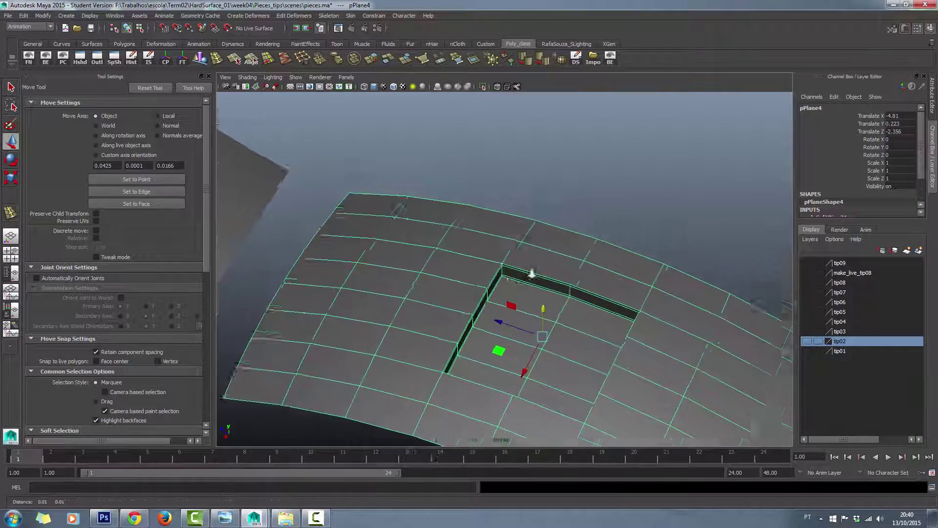
scroll(547, 283, "down", 1)
scroll(582, 286, "down", 2)
scroll(581, 274, "down", 1)
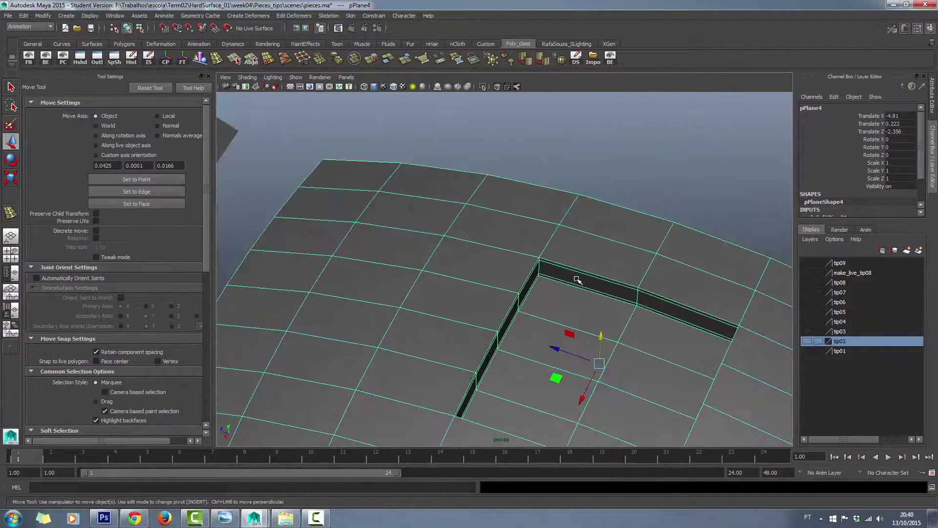
scroll(547, 283, "down", 1)
mouse_move(528, 296)
left_mouse_down("alt")
mouse_move(548, 285)
mouse_move(496, 283)
left_mouse_up("alt")
scroll(461, 293, "up", 2)
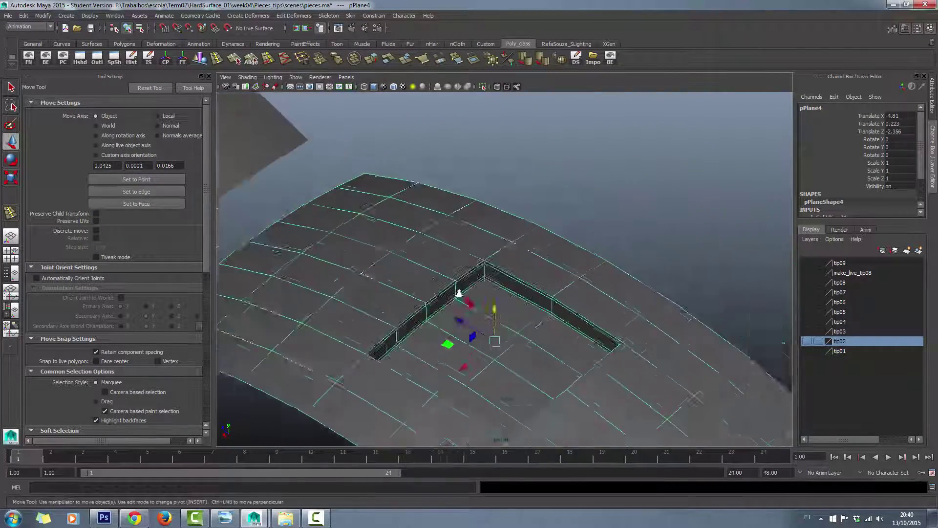
scroll(453, 294, "up", 2)
middle_click_drag(453, 294, 546, 239, "alt")
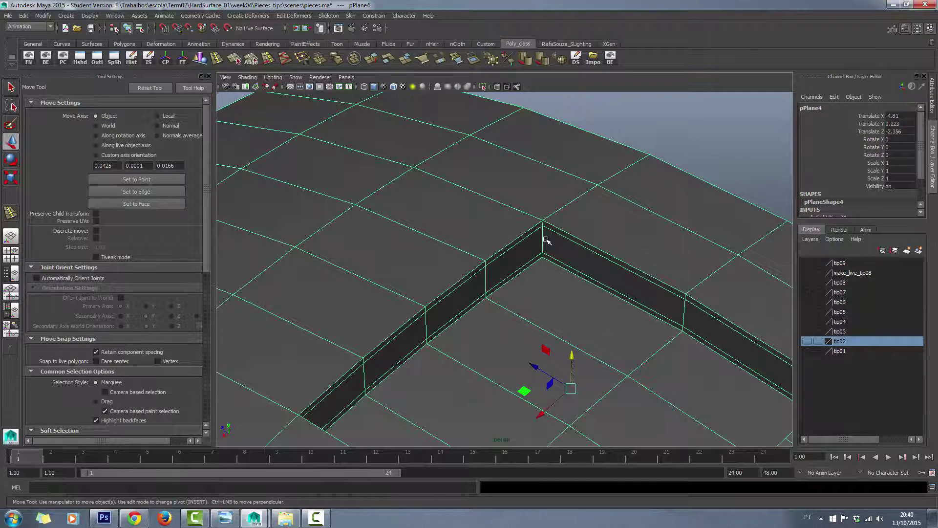
scroll(546, 240, "down", 2)
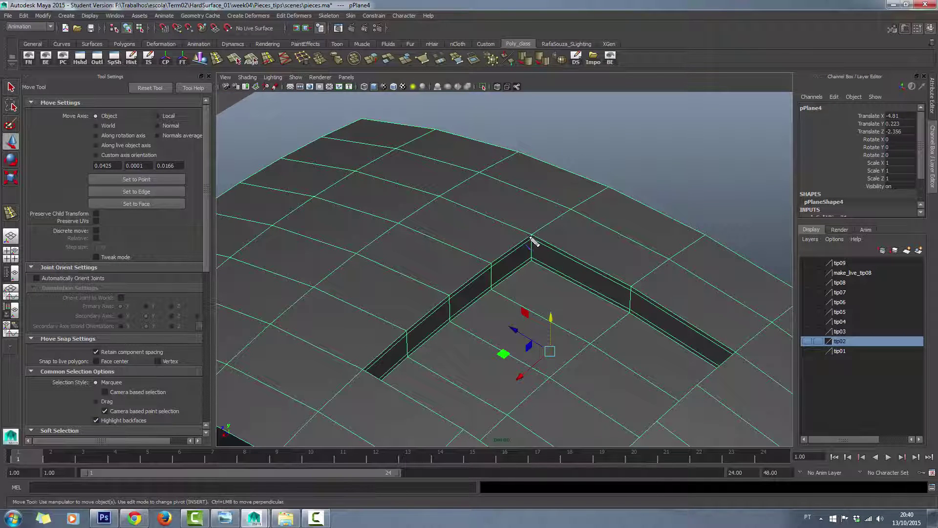
mouse_move(532, 240)
left_mouse_down()
mouse_move(628, 321)
mouse_move(736, 360)
left_mouse_up()
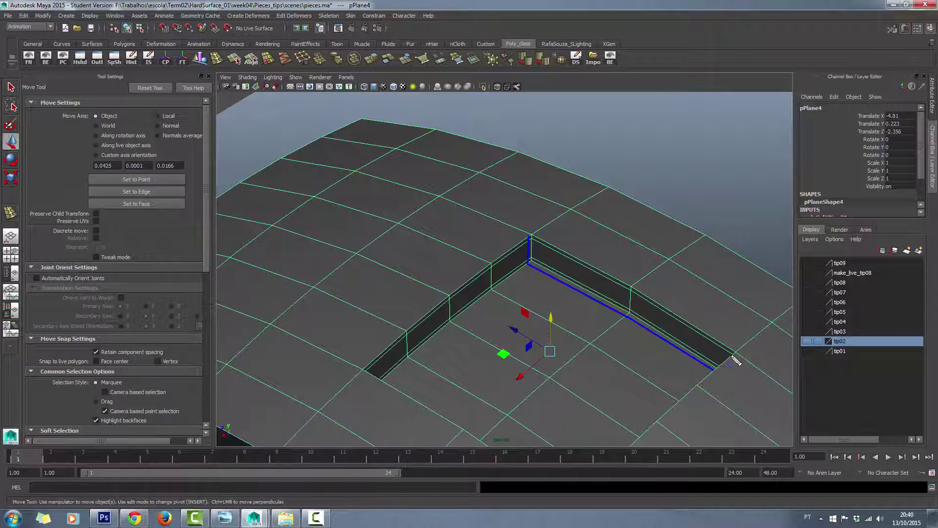
left_click(535, 243)
mouse_move(539, 267)
left_mouse_down()
mouse_move(409, 383)
mouse_move(378, 383)
left_mouse_up()
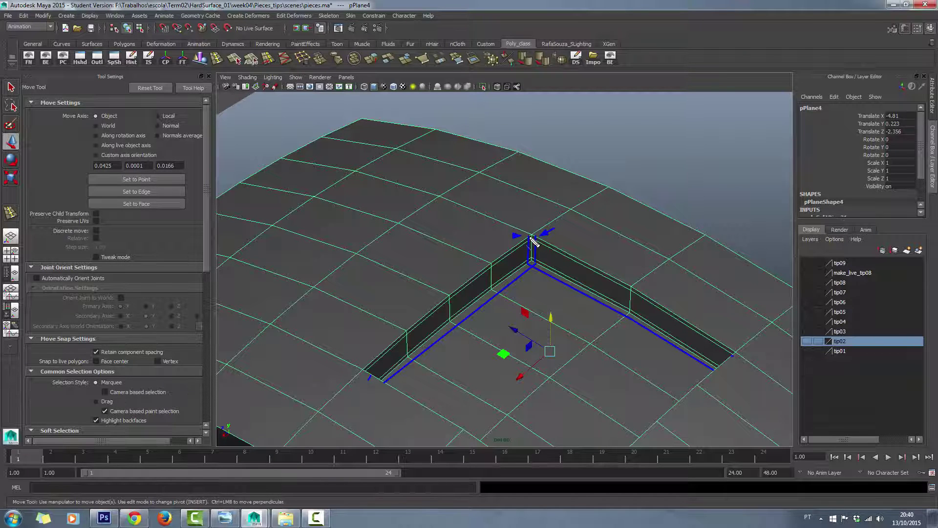
left_click(469, 210, "shift")
left_click(480, 242, "ctrl")
left_click(446, 206, "shift")
left_click(381, 185, "shift")
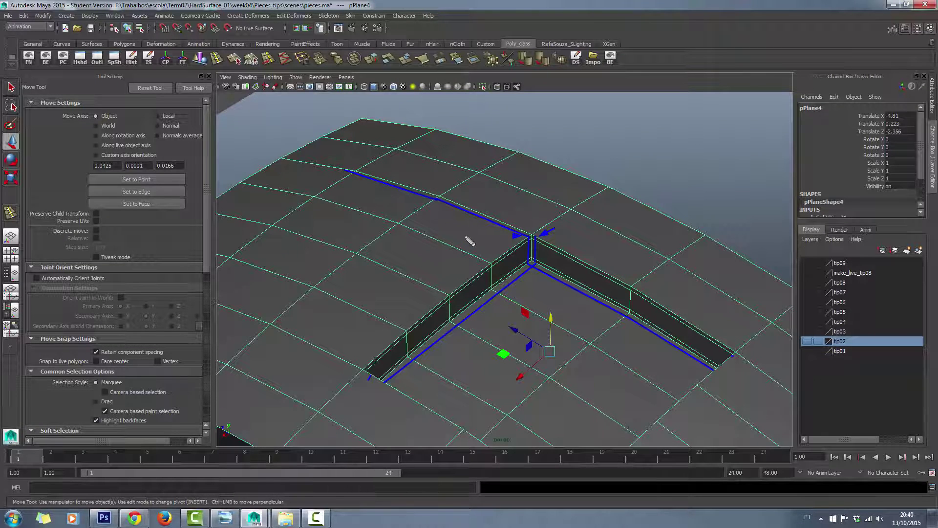
key("ctrl+z")
key("ctrl+z")
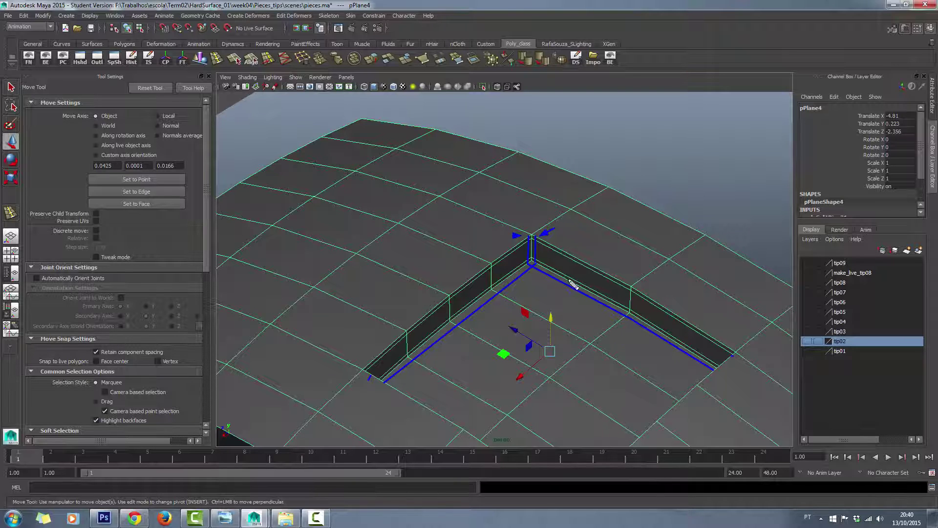
left_click(532, 236)
left_click(597, 200, "shift")
left_click(445, 199, "shift")
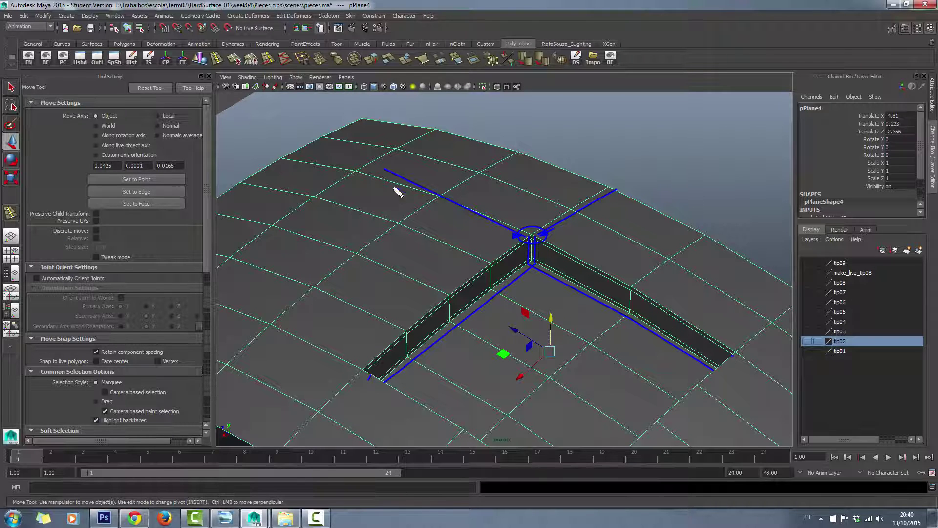
key("ctrl+z")
key("ctrl+z")
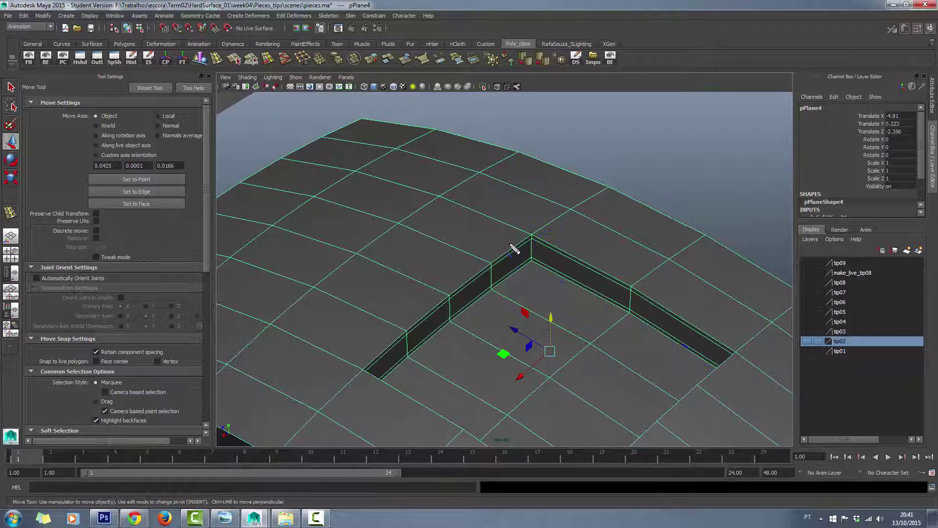
left_click_drag(523, 251, 557, 251, "alt")
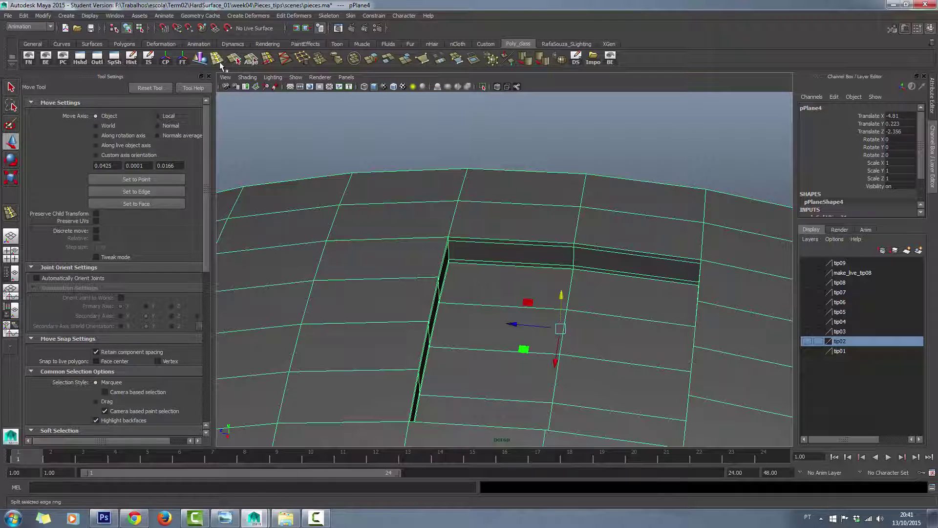
Insert a supporting edge loop that turns around the inset corner
left_click(217, 59)
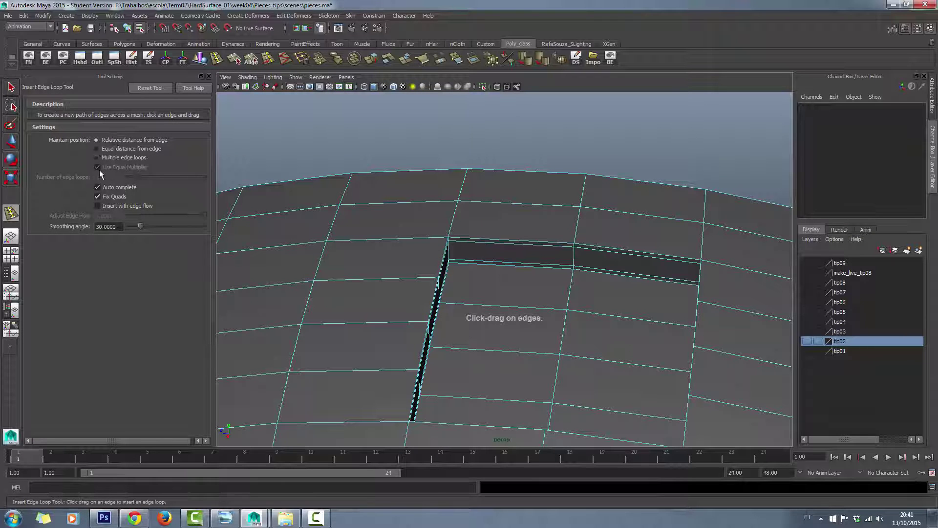
left_click(98, 187)
left_click(451, 239)
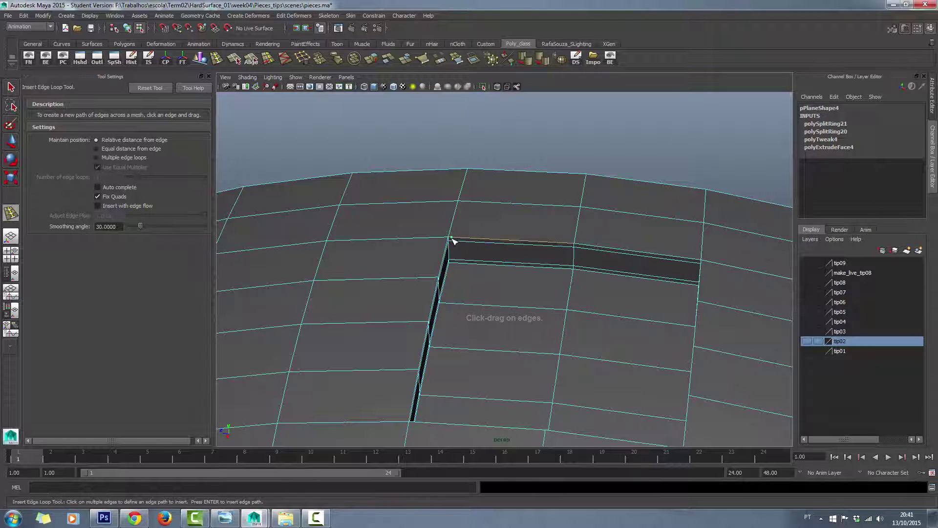
left_click_drag(469, 318, 311, 319, "alt")
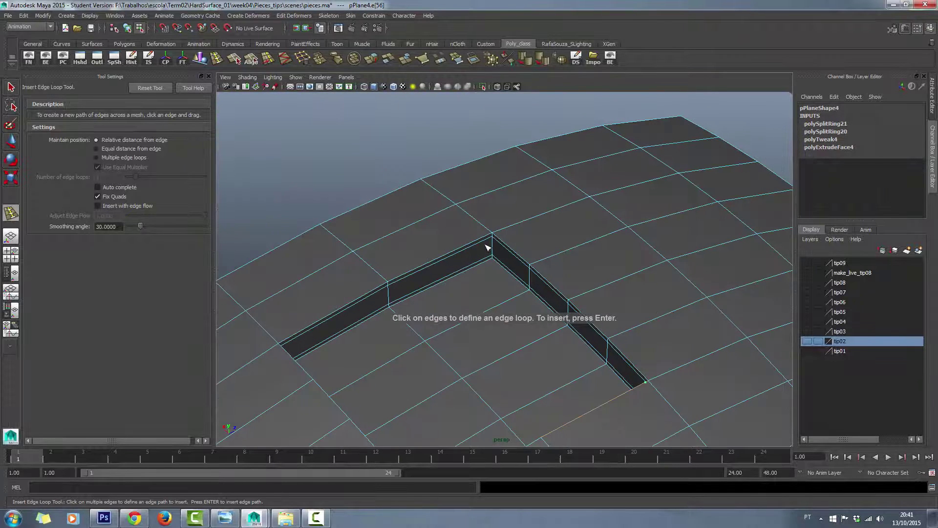
left_click(487, 263)
left_click(490, 238)
key("Return")
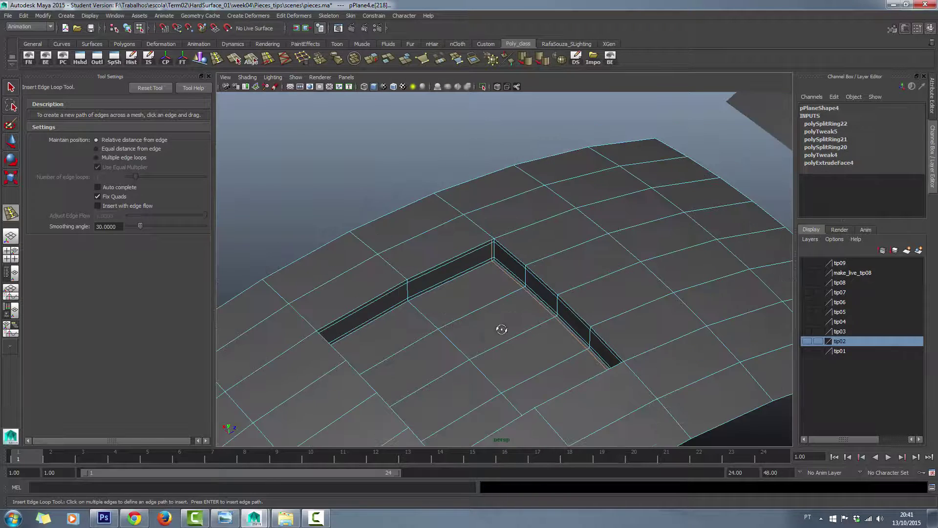
Add a second edge loop running from the wall's top corner to its far end
left_click_drag(501, 329, 652, 323, "alt")
left_click_drag(606, 295, 618, 308, "alt")
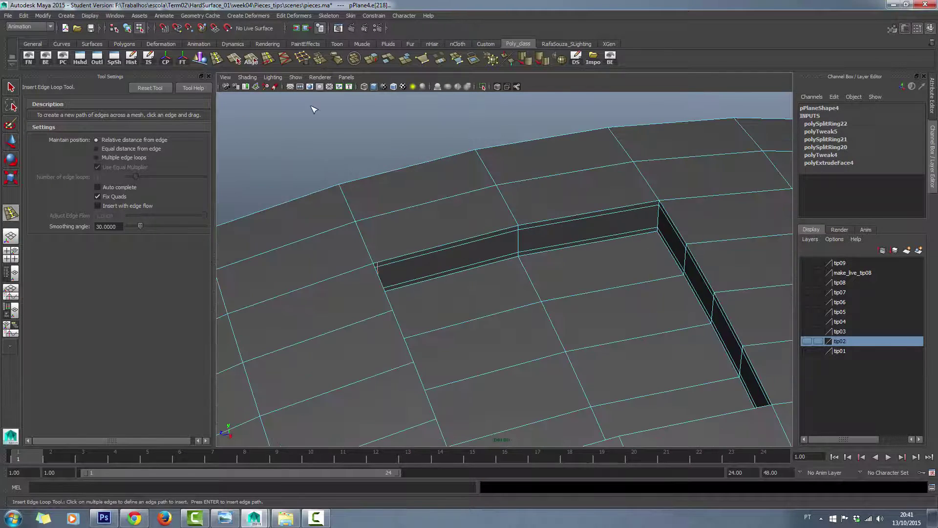
left_click(235, 60)
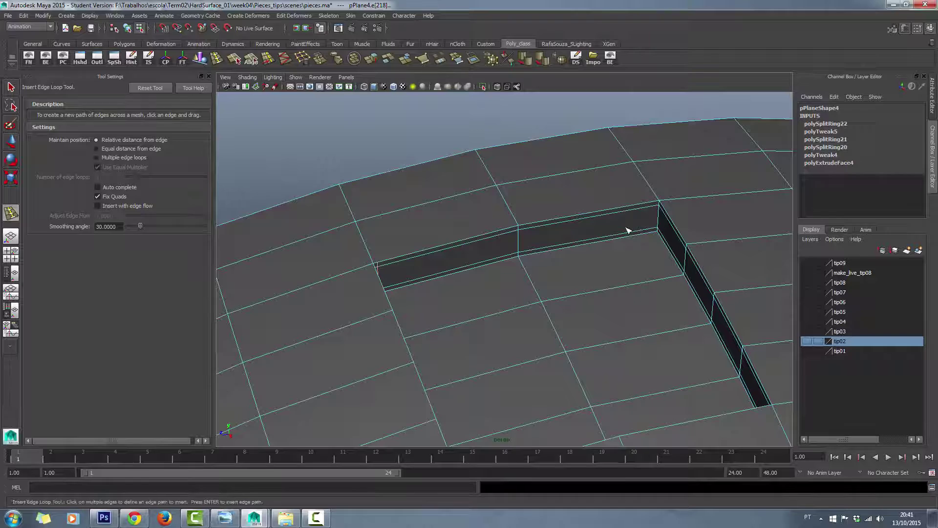
left_click(656, 205)
left_click(764, 417)
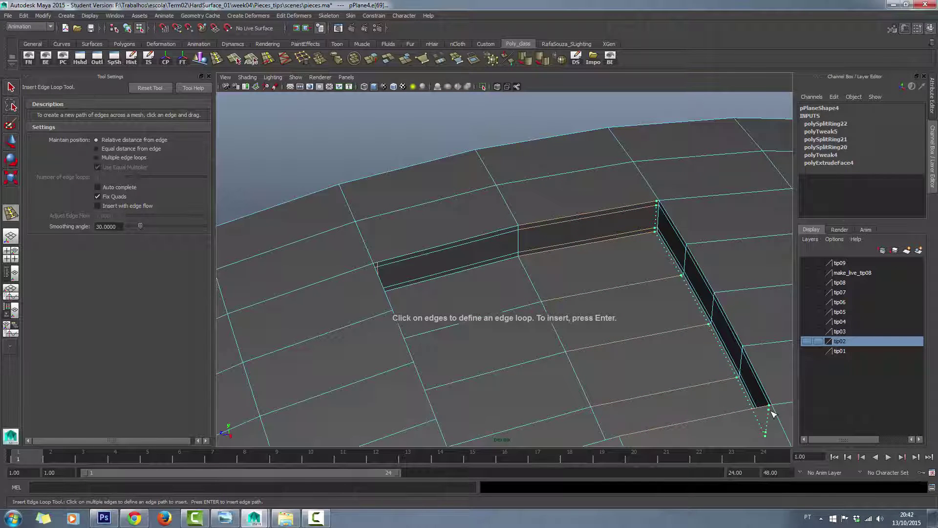
key("Return")
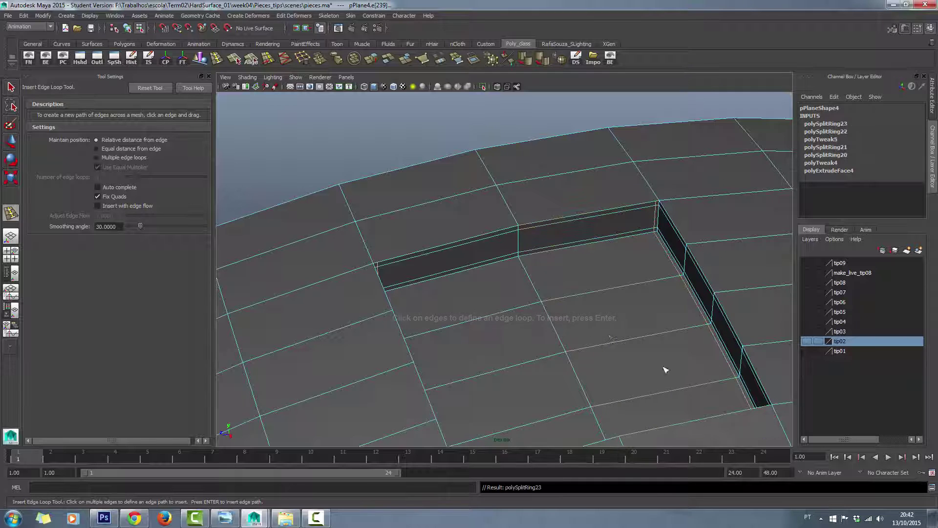
Add supporting edge loops along the long and short inset walls, then inspect closely
right_click_drag(663, 368, 603, 310, "alt")
mouse_move(603, 310)
left_mouse_down("alt")
mouse_move(654, 273)
mouse_move(596, 196)
left_mouse_up("alt")
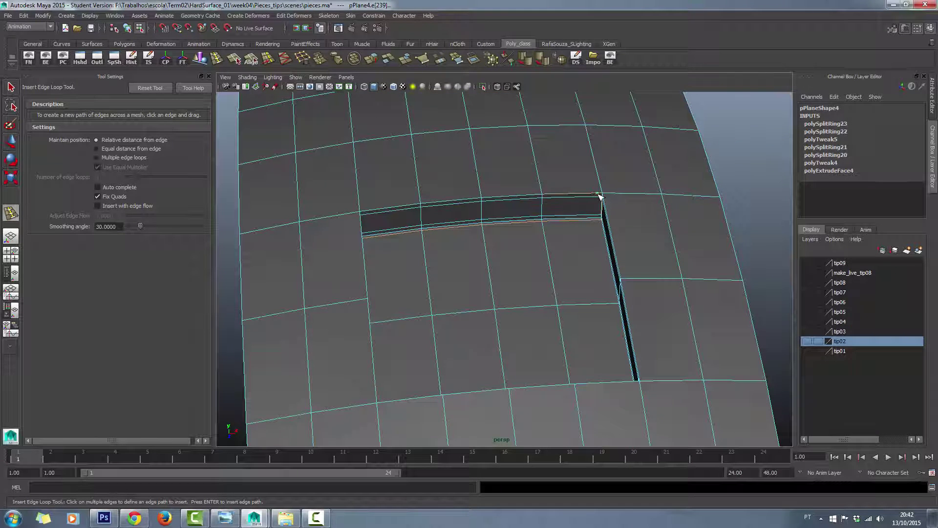
left_click(602, 196)
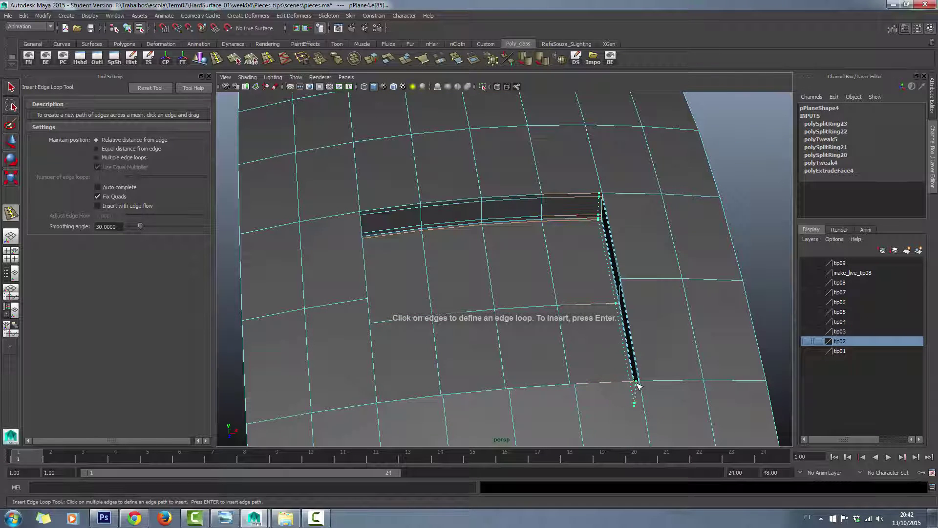
key("Return")
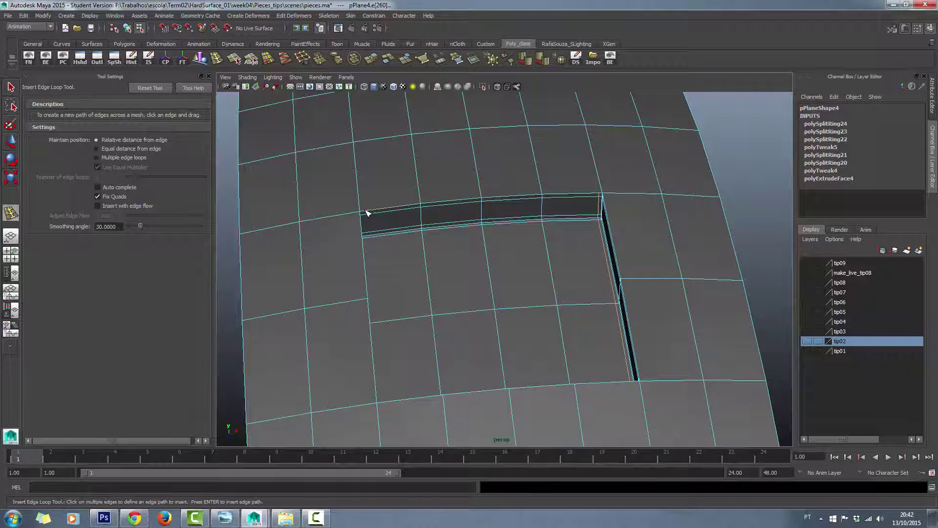
left_click(382, 404)
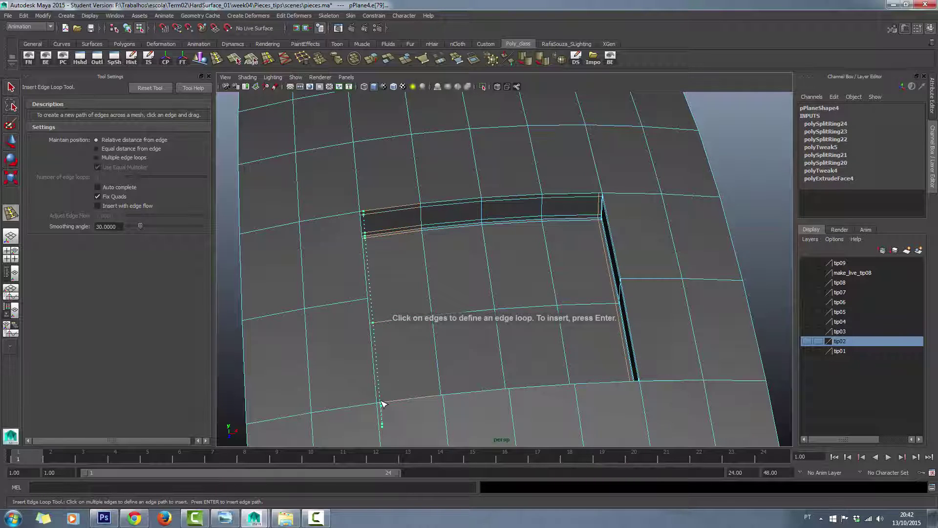
key("Return")
mouse_move(539, 275)
left_mouse_down("alt")
mouse_move(444, 306)
mouse_move(498, 308)
left_mouse_up("alt")
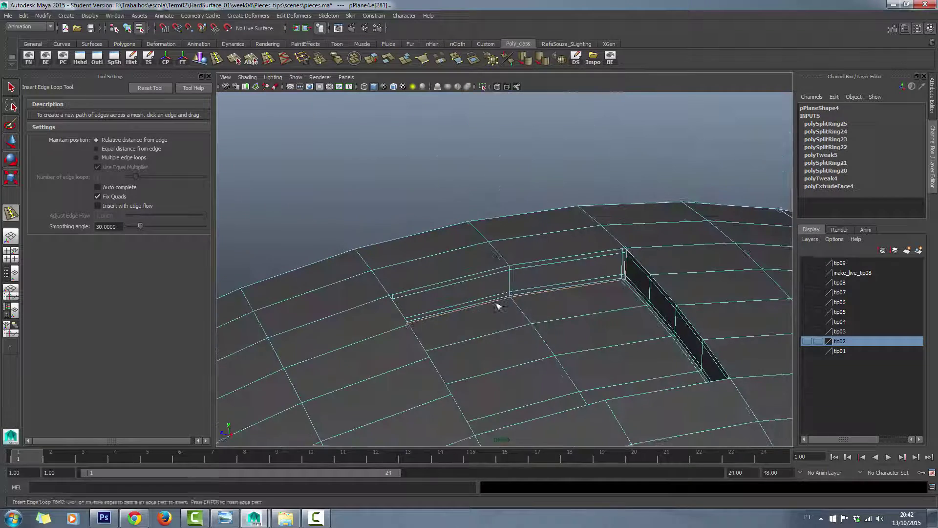
right_click_drag(498, 307, 624, 308, "alt")
left_click_drag(625, 308, 612, 305, "alt")
Inspect pPlane4's smoothed inset in wireframe and shaded views
key("3")
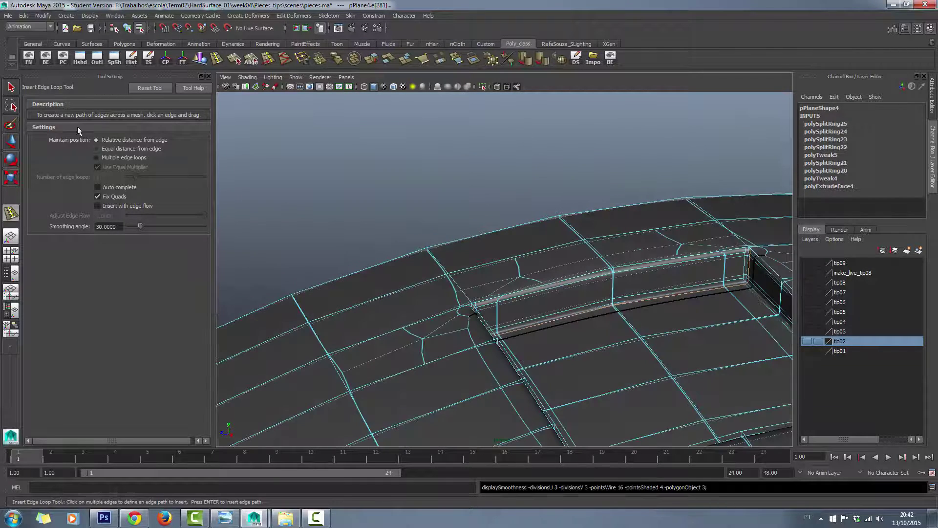
key("q")
mouse_move(402, 278)
right_mouse_down("alt")
mouse_move(425, 255)
mouse_move(513, 308)
right_mouse_up("alt")
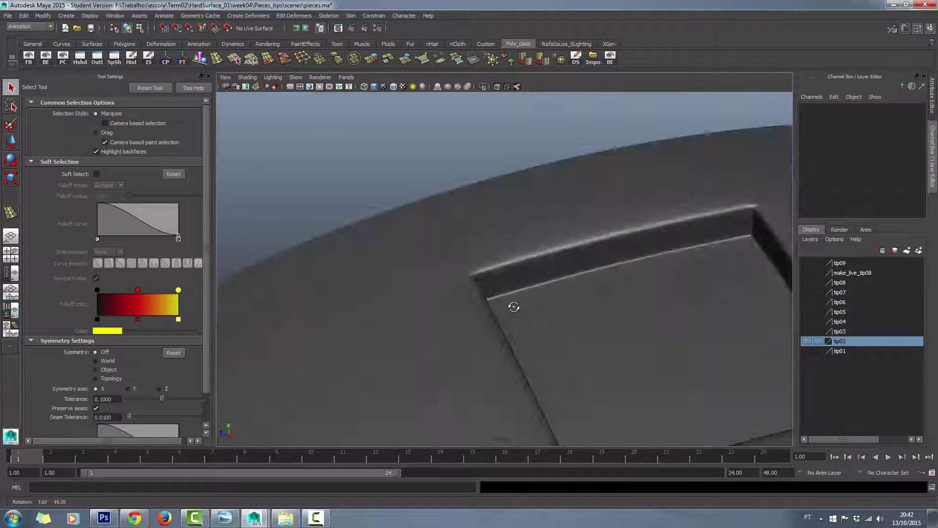
mouse_move(513, 308)
left_mouse_down("alt")
mouse_move(507, 334)
mouse_move(493, 280)
left_mouse_up("alt")
left_click(493, 280)
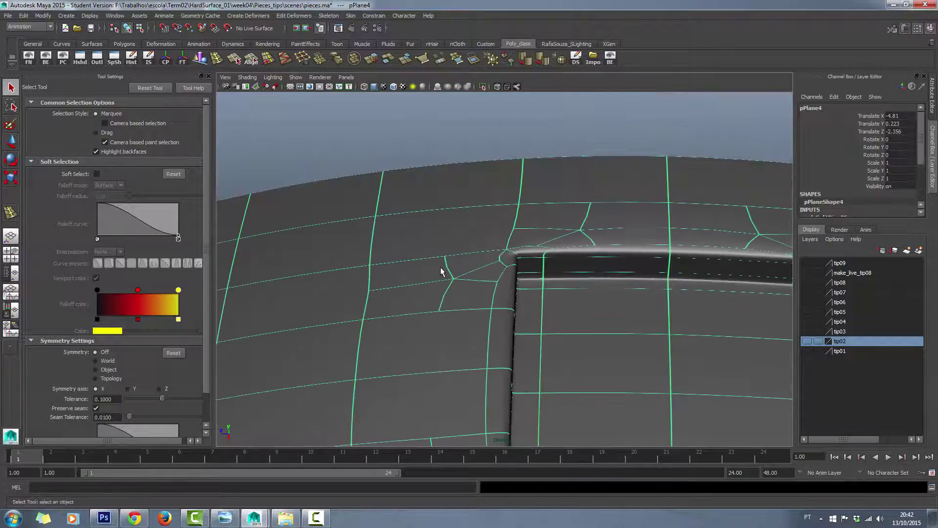
right_click_drag(525, 272, 541, 314, "alt")
mouse_move(541, 314)
left_mouse_down("alt")
mouse_move(509, 311)
mouse_move(511, 296)
left_mouse_up("alt")
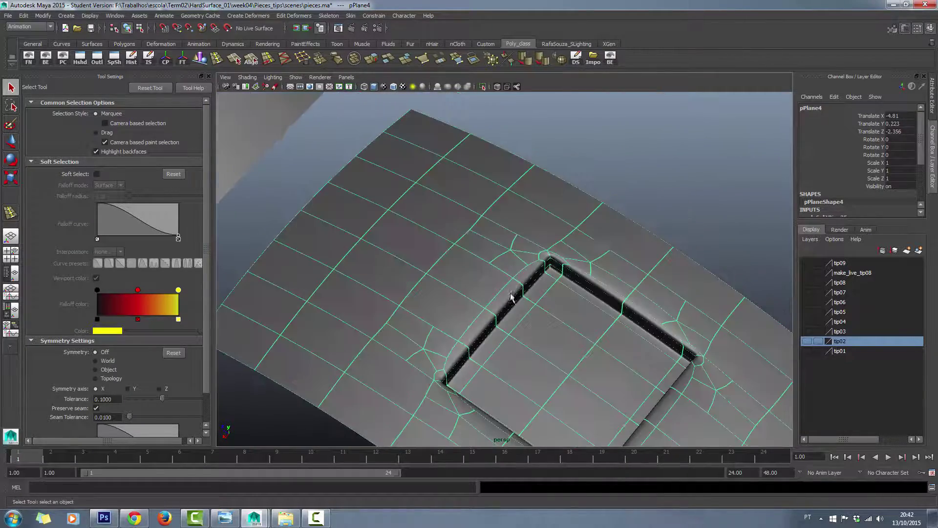
key("4")
mouse_move(609, 233)
left_mouse_down("alt")
mouse_move(689, 189)
mouse_move(547, 260)
left_mouse_up("alt")
right_click_drag(546, 259, 503, 258, "alt")
left_click_drag(503, 258, 517, 260, "alt")
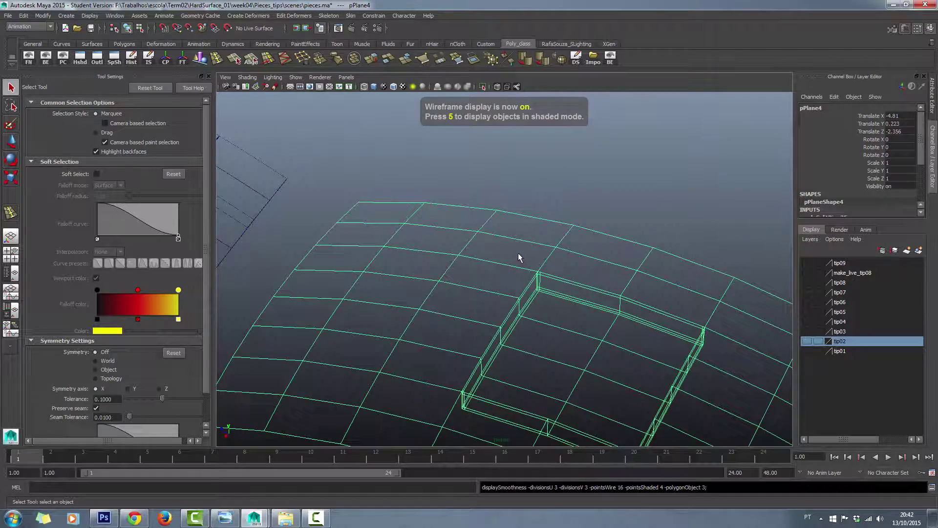
key("3")
key("5")
mouse_move(633, 259)
left_mouse_down("alt")
mouse_move(615, 252)
mouse_move(630, 256)
left_mouse_up("alt")
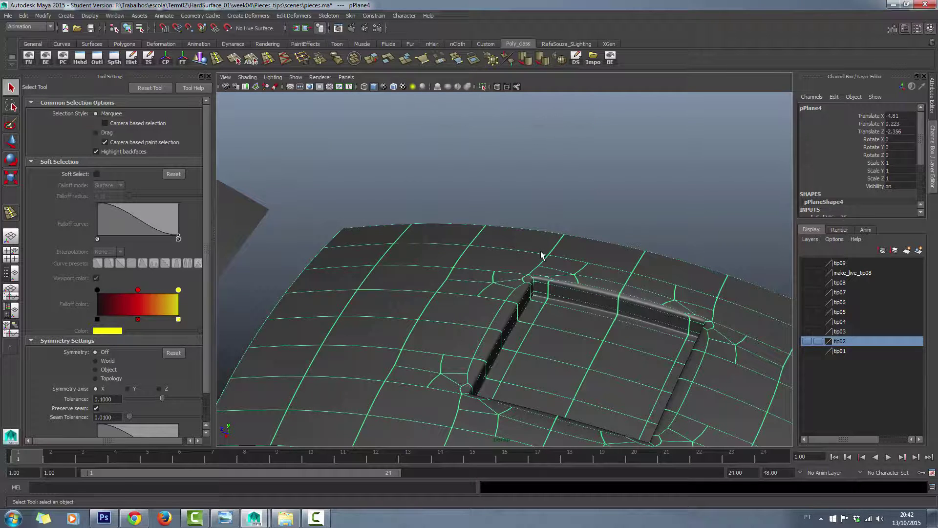
Turn off the smooth preview to show the faceted cage, framing the inset corner
scroll(540, 282, "up", 3)
scroll(588, 307, "up", 1)
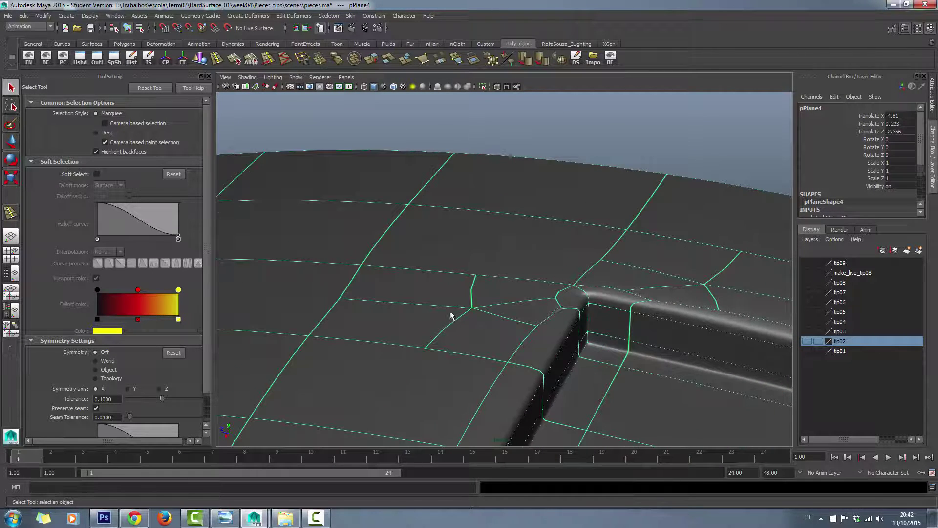
key("1")
scroll(548, 256, "down", 3)
scroll(504, 325, "down", 2)
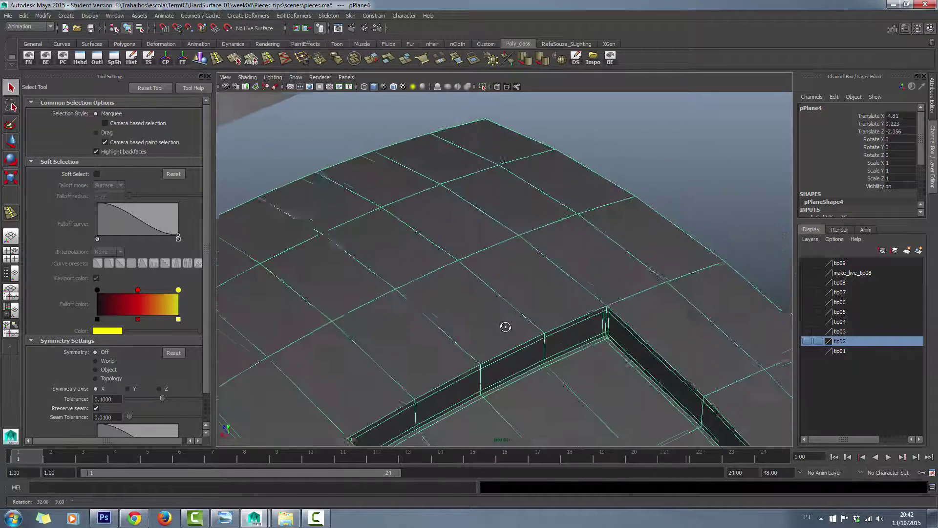
left_click_drag(505, 325, 678, 325, "alt")
scroll(500, 286, "up", 5)
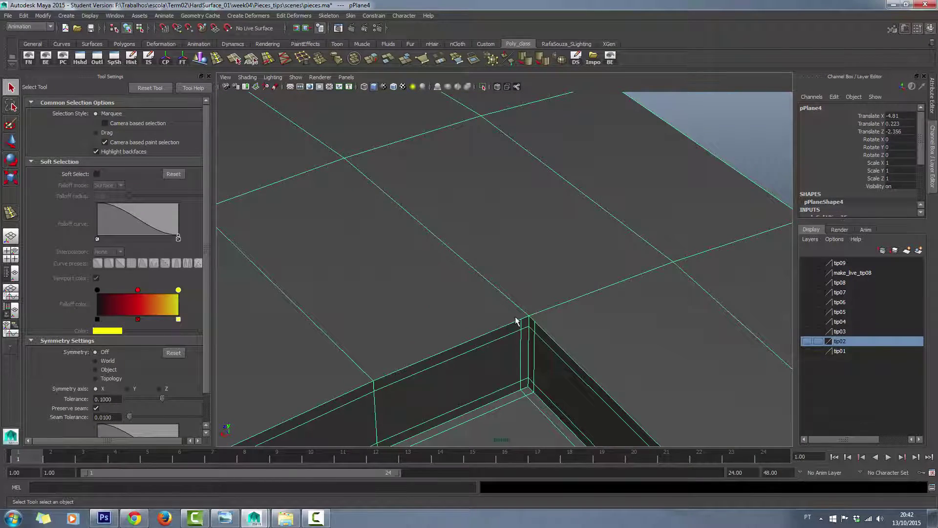
Select the vertex at the inset's corner and drag it with the Move tool
right_click_drag(436, 277, 404, 264)
left_click(487, 314)
scroll(561, 341, "up", 2)
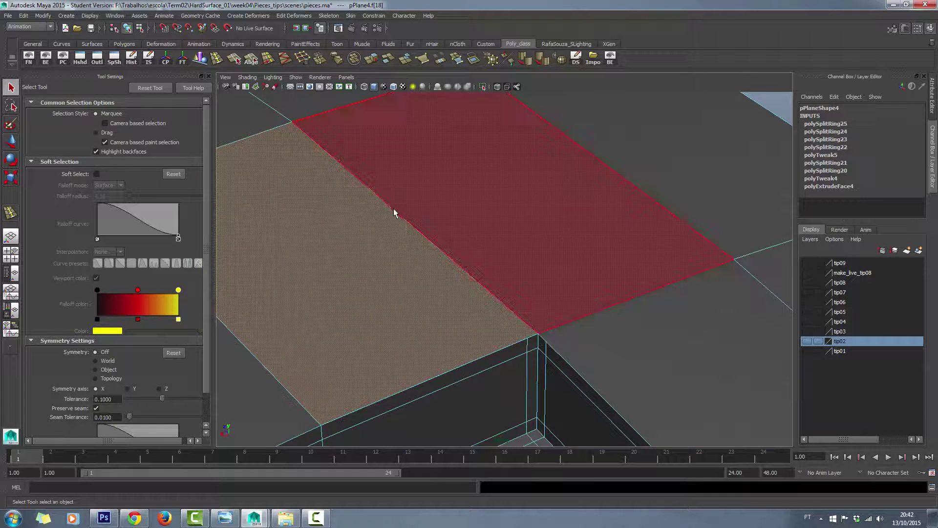
scroll(395, 214, "down", 2)
right_click_drag(447, 285, 549, 348)
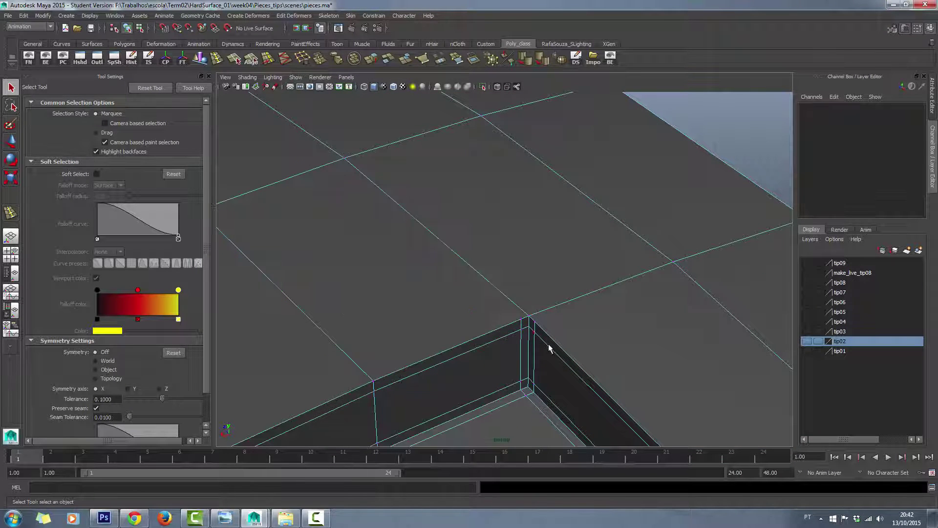
left_click(519, 322)
key("w")
mouse_move(521, 318)
left_mouse_down()
mouse_move(509, 336)
mouse_move(517, 388)
mouse_move(528, 376)
mouse_move(593, 433)
mouse_move(588, 409)
mouse_move(557, 424)
left_mouse_up()
Undo the stray vertex move and frame the inset corner from above
key("ctrl+z")
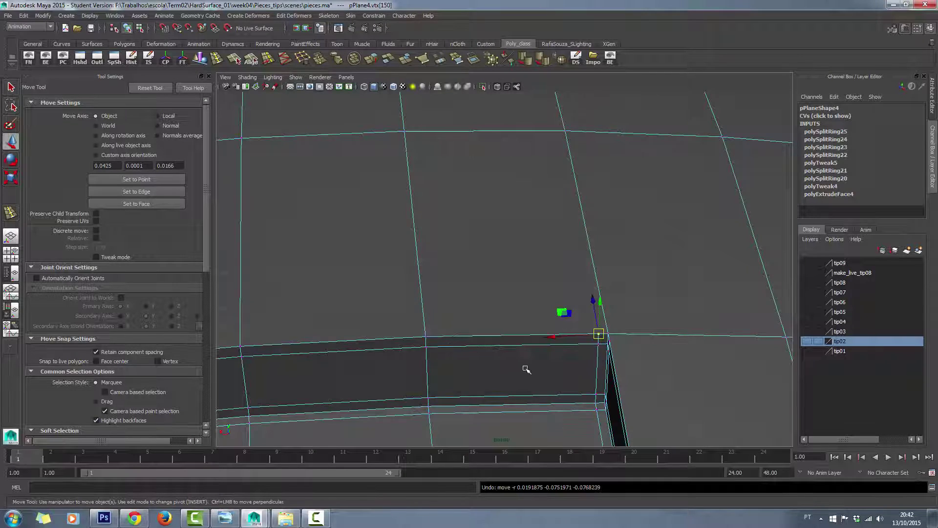
left_click_drag(526, 369, 561, 358, "alt")
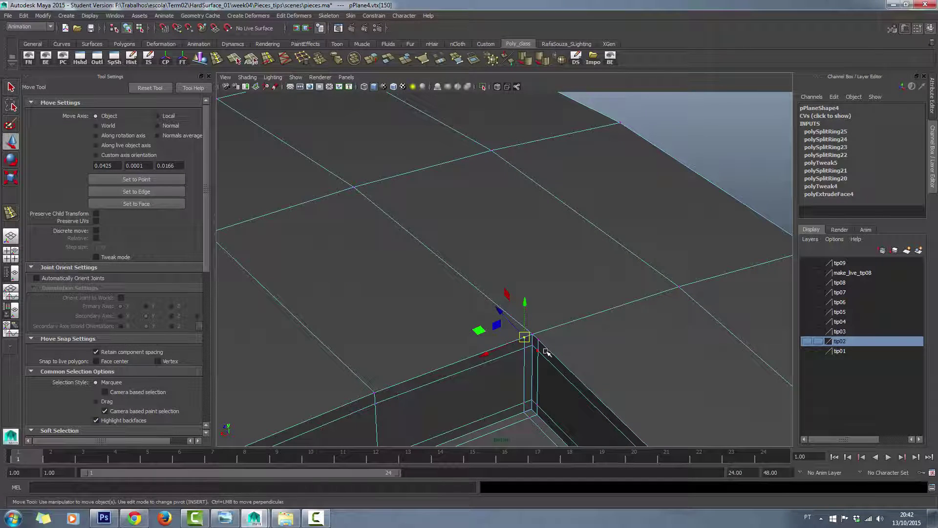
scroll(546, 352, "down", 3)
left_click(566, 262)
left_click_drag(566, 262, 539, 301, "alt")
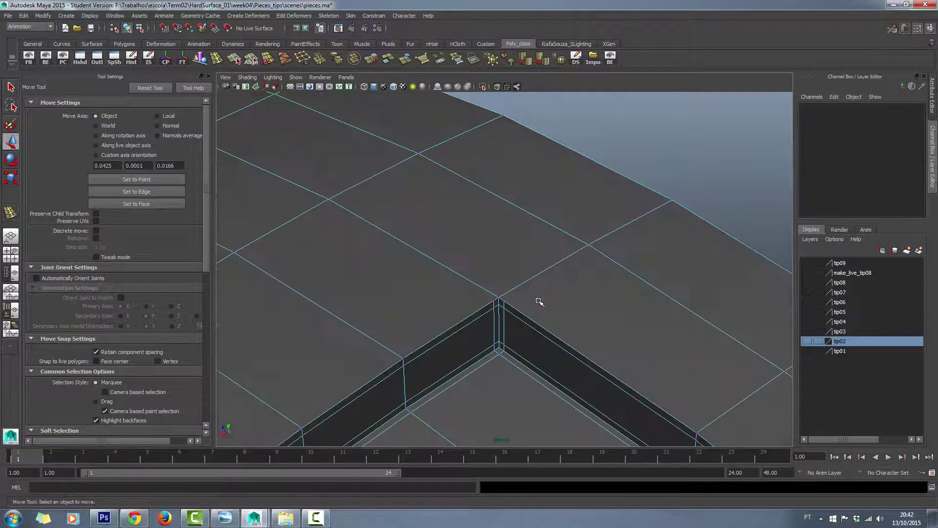
middle_click_drag(539, 301, 578, 365, "alt")
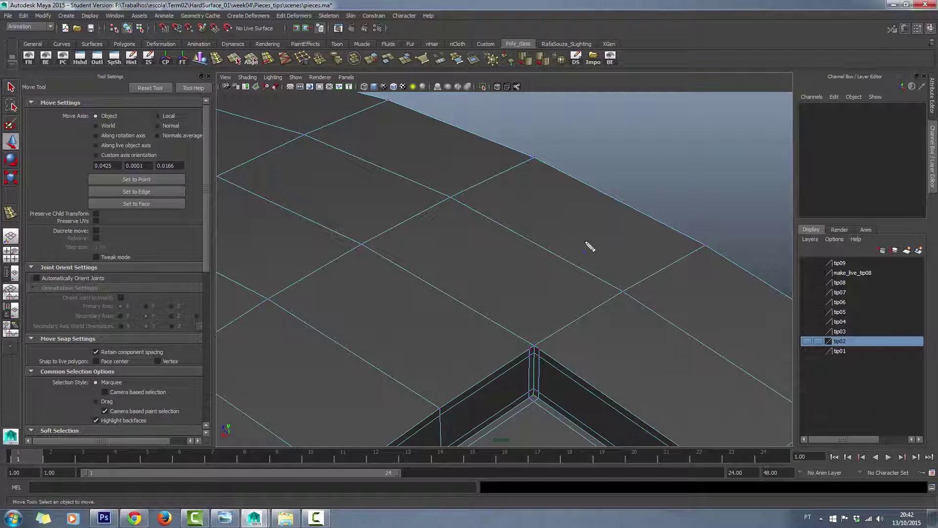
Click the nearby grid vertices and the inset's outer corner in the viewport
left_click(626, 289)
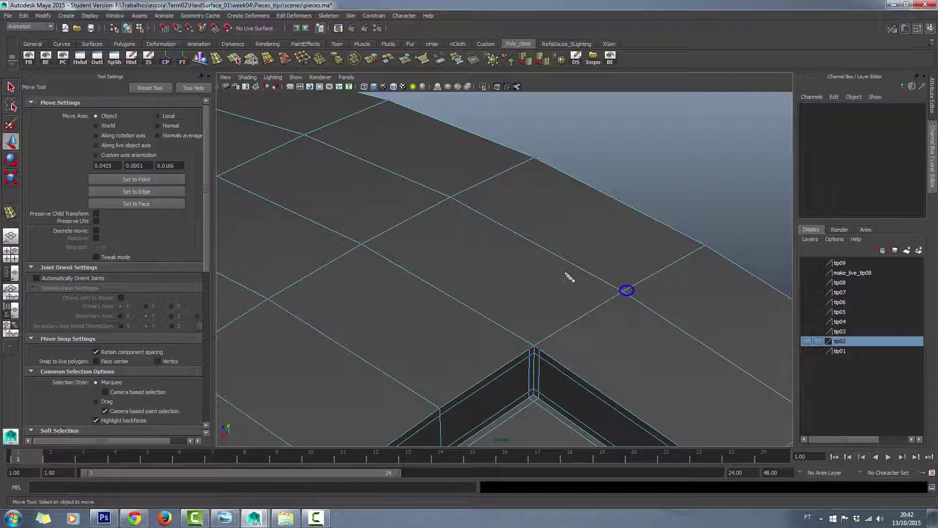
left_click(454, 196)
left_click(359, 245)
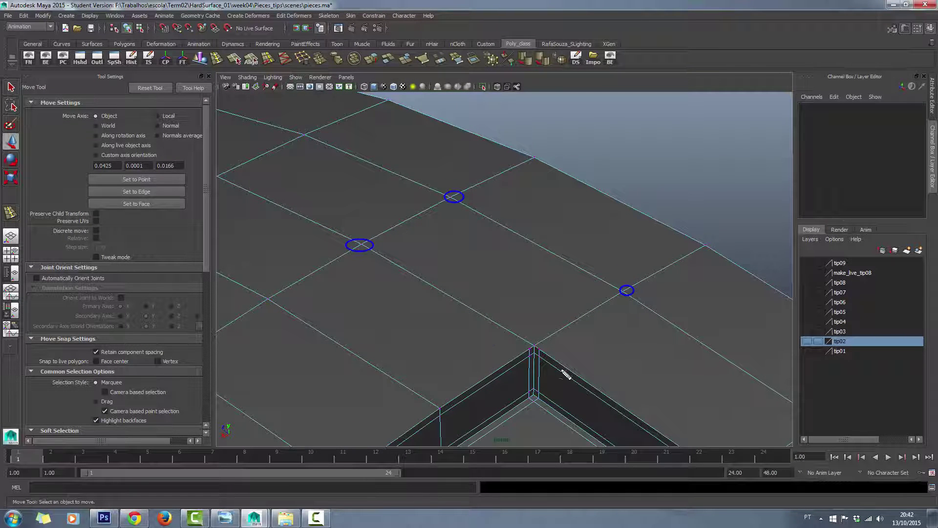
left_click(531, 350)
left_click(534, 348, "ctrl+shift")
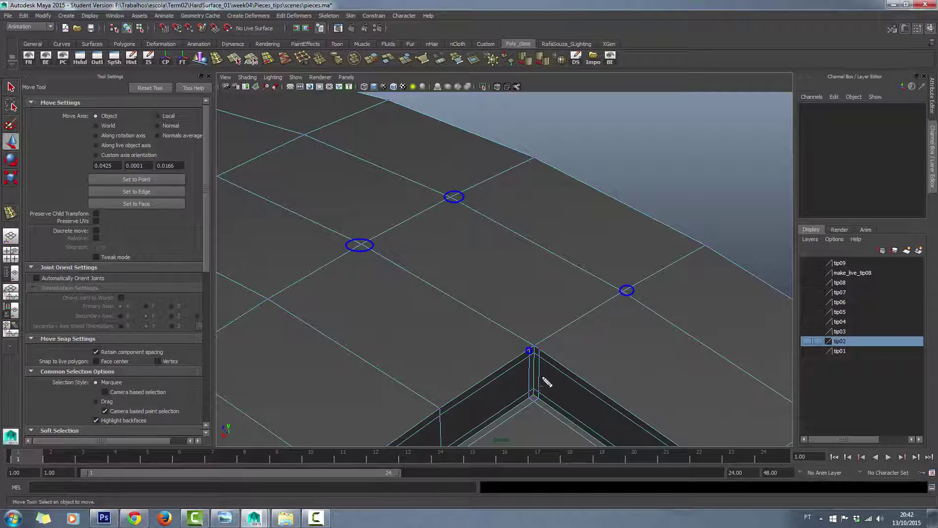
left_click(530, 350)
left_click(455, 197)
left_click(361, 248)
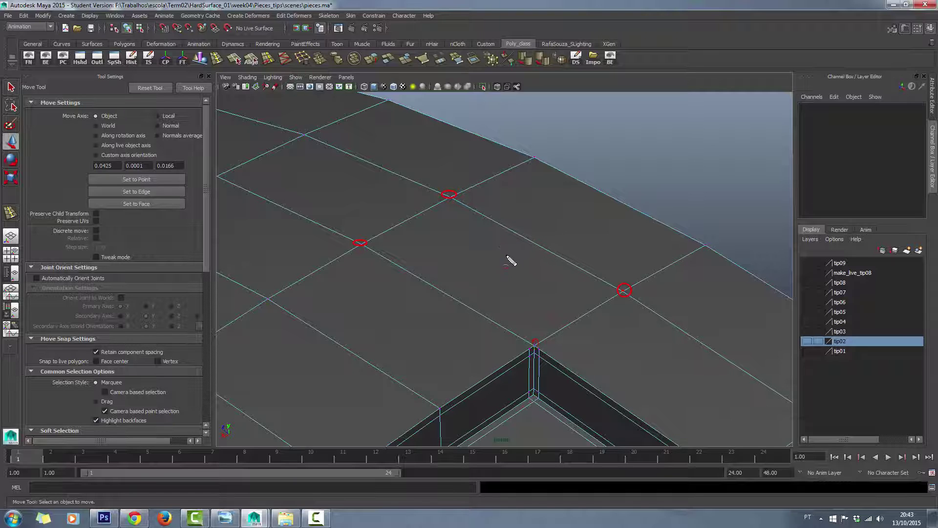
Click the grid vertices and inset corner again, drag-select, then cancel with Escape
left_click(623, 291)
left_click(449, 196)
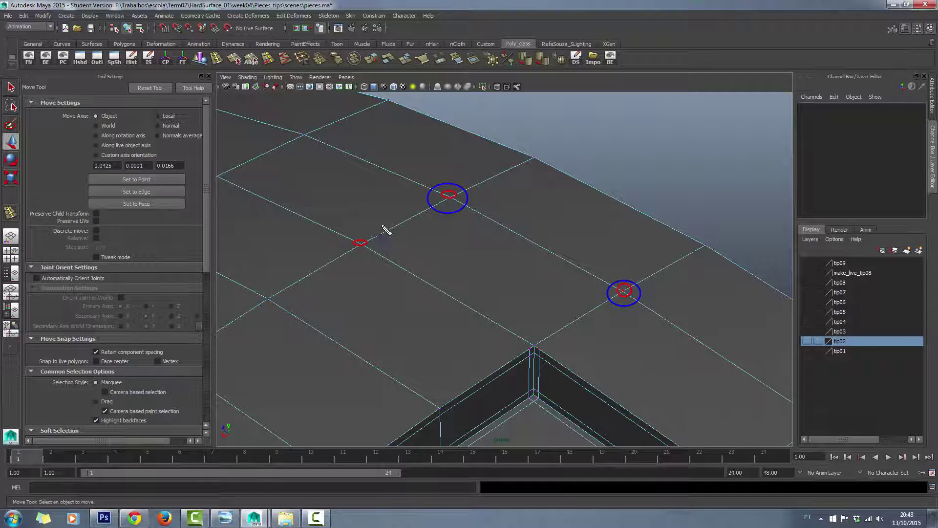
left_click(384, 228)
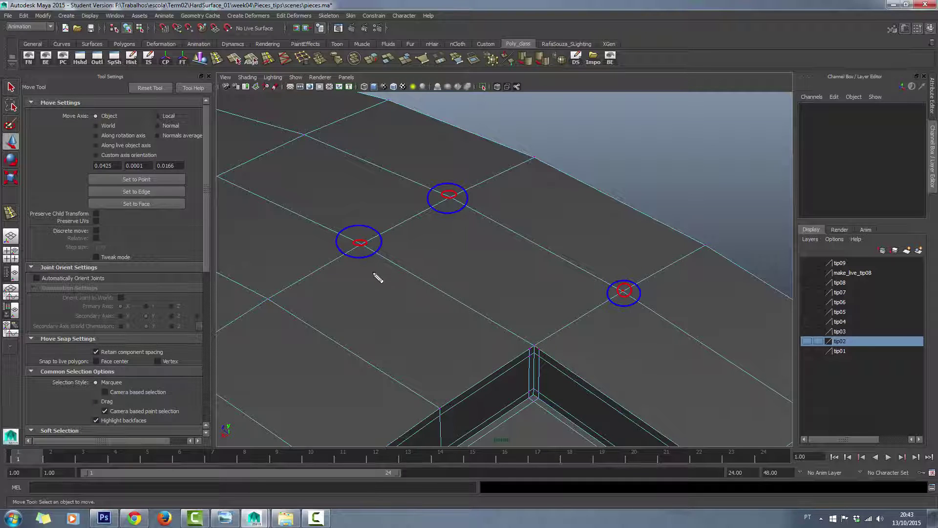
left_click(537, 346)
left_click_drag(424, 182, 477, 212)
key("Escape")
Delete the diagonal edge running from the inset's outer corner across the panel
right_click_drag(538, 231, 535, 205)
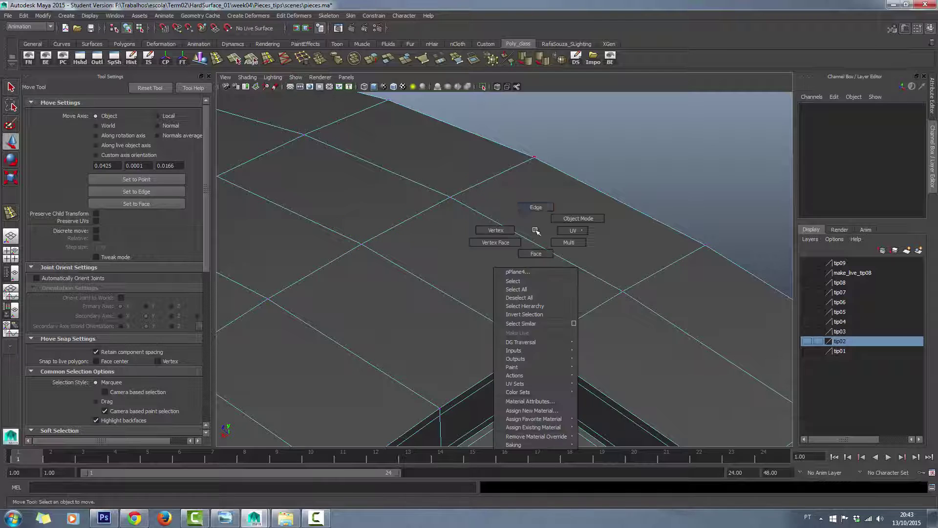
left_click(572, 318)
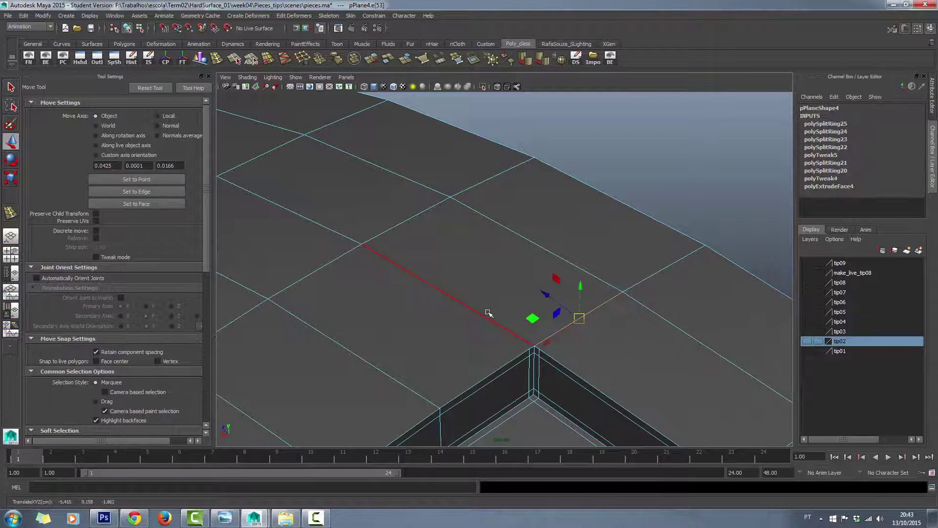
key("Delete")
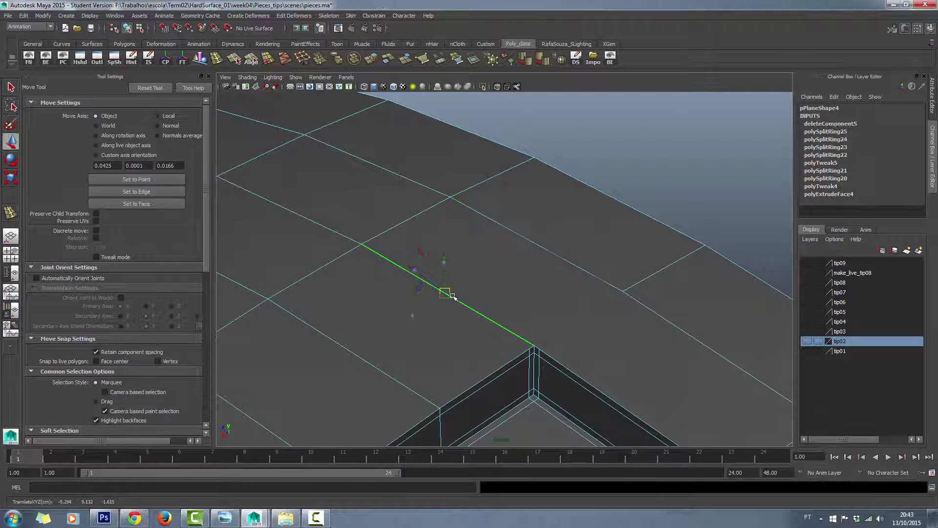
left_click(452, 303)
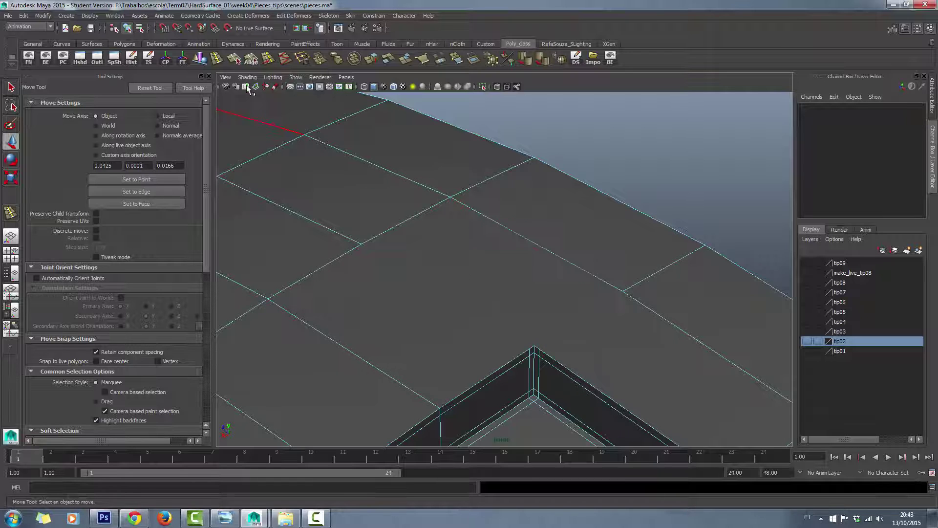
Split a new edge from the grid vertex right of the corner into the inset's outer corner
left_click(236, 62)
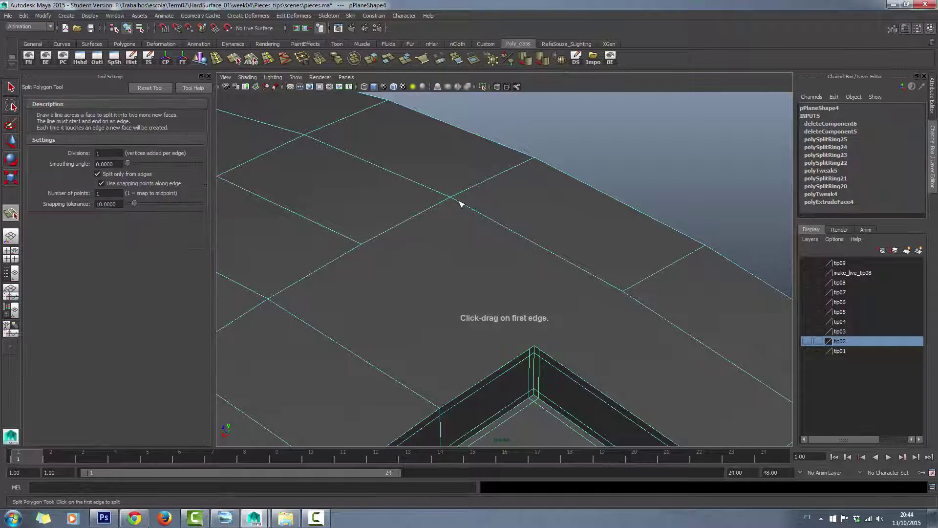
left_click(626, 295)
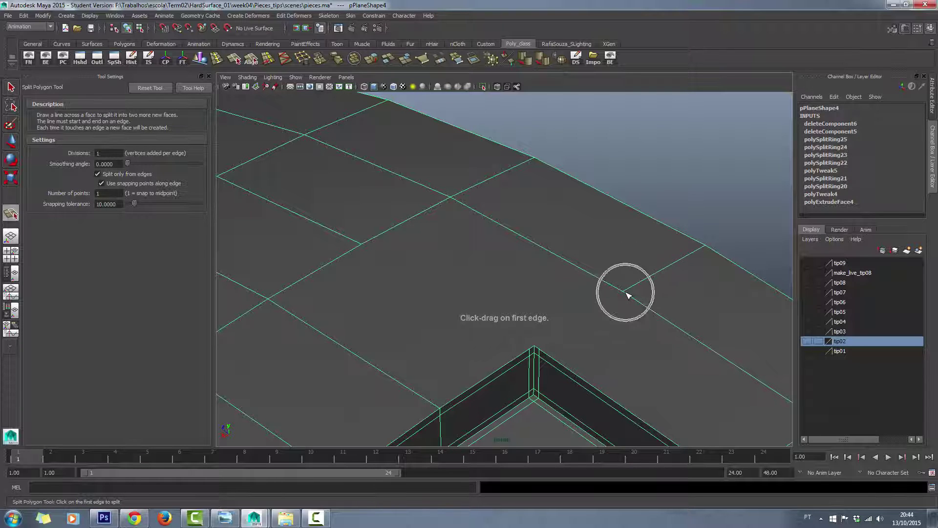
left_click(356, 242)
left_click(535, 348)
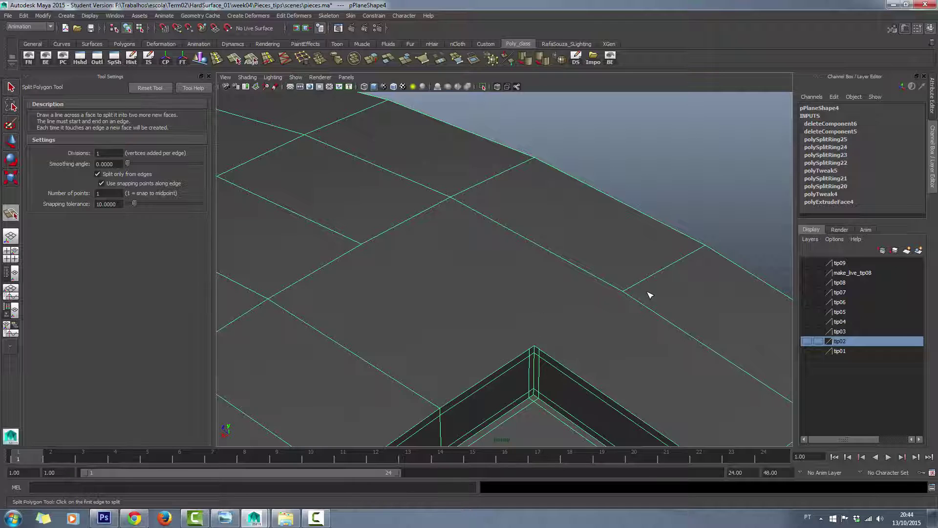
left_click(623, 292)
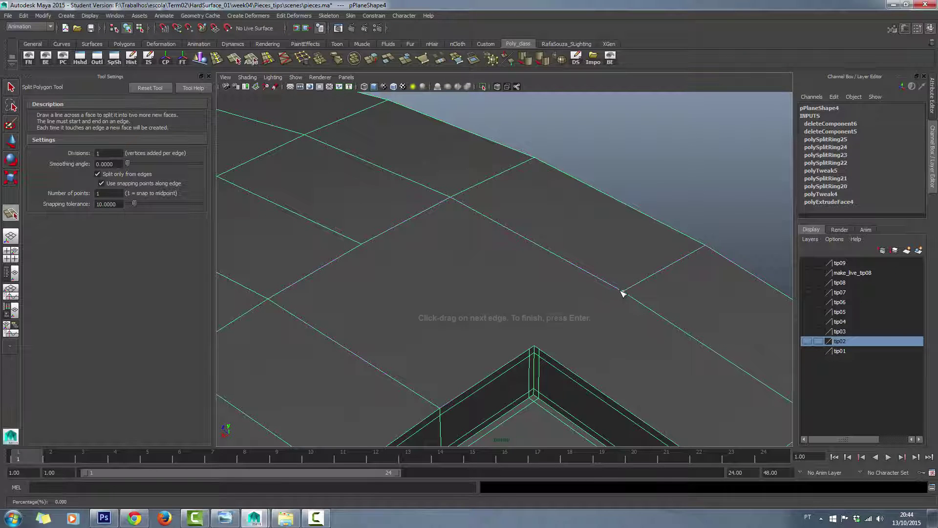
left_click(546, 354)
key("Return")
Split a second edge from the left grid vertex into the inset's outer corner
key("w")
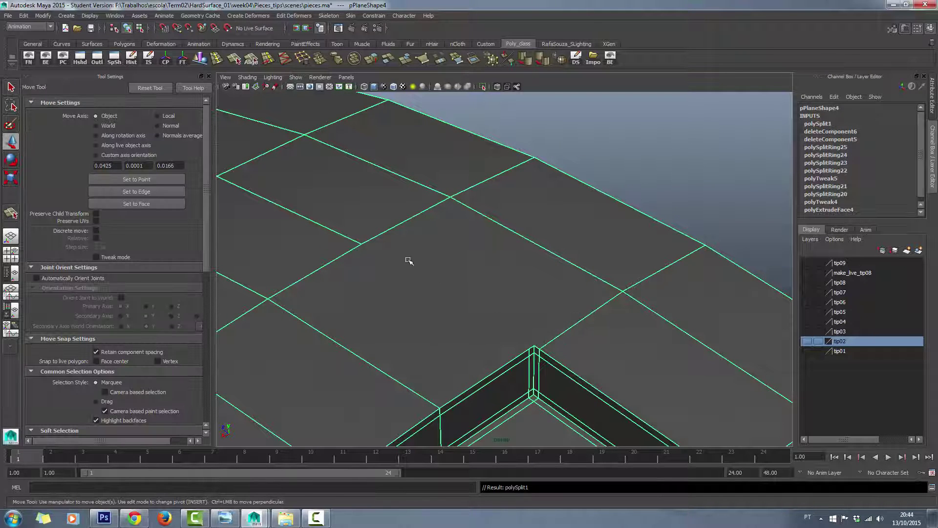
key("g")
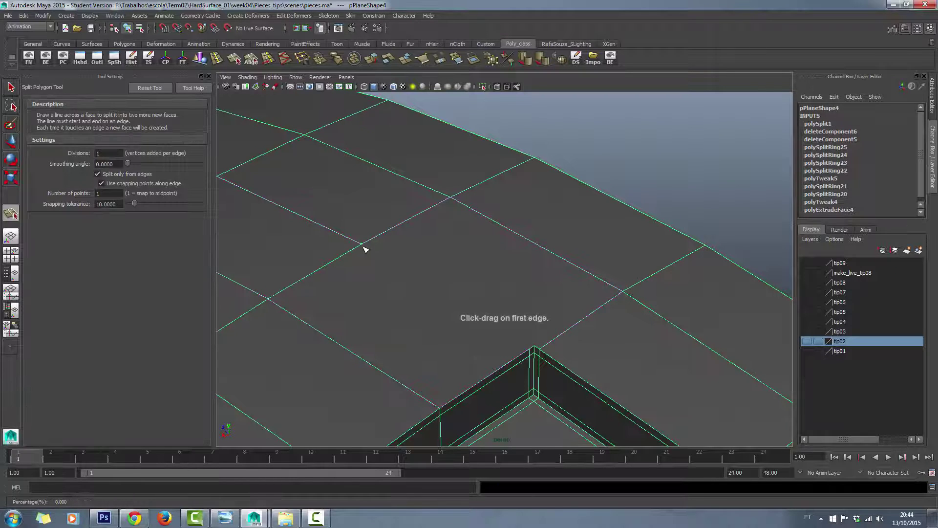
left_click(361, 244)
left_click(528, 353)
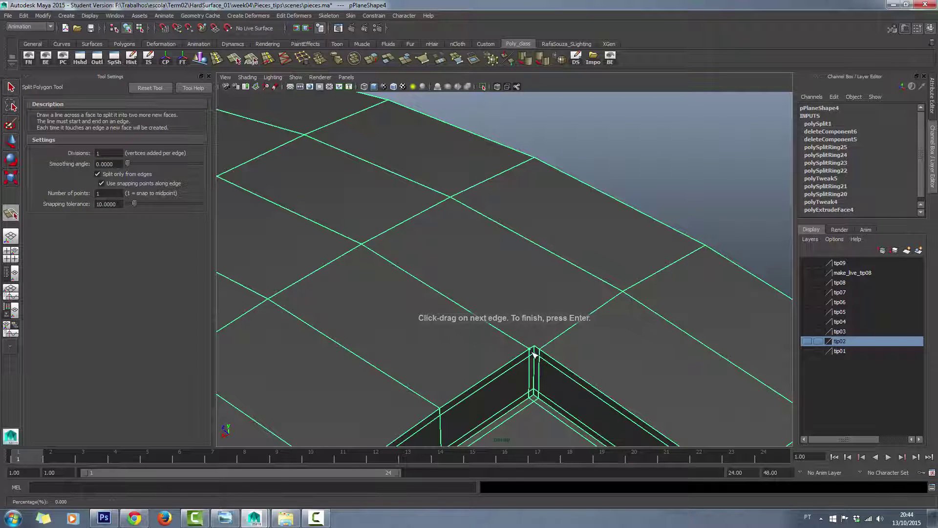
key("Return")
Split a third edge from the upper grid vertex into the inset's outer corner
key("w")
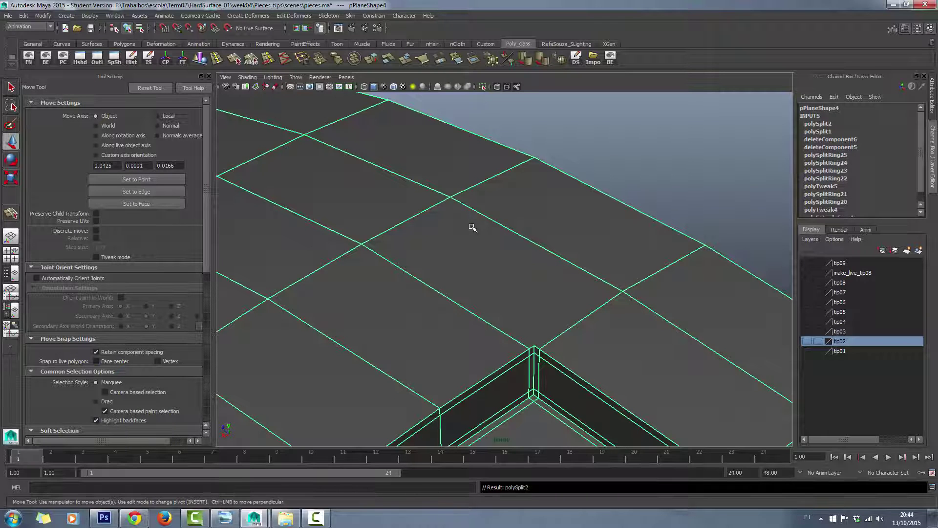
key("g")
left_click(452, 198)
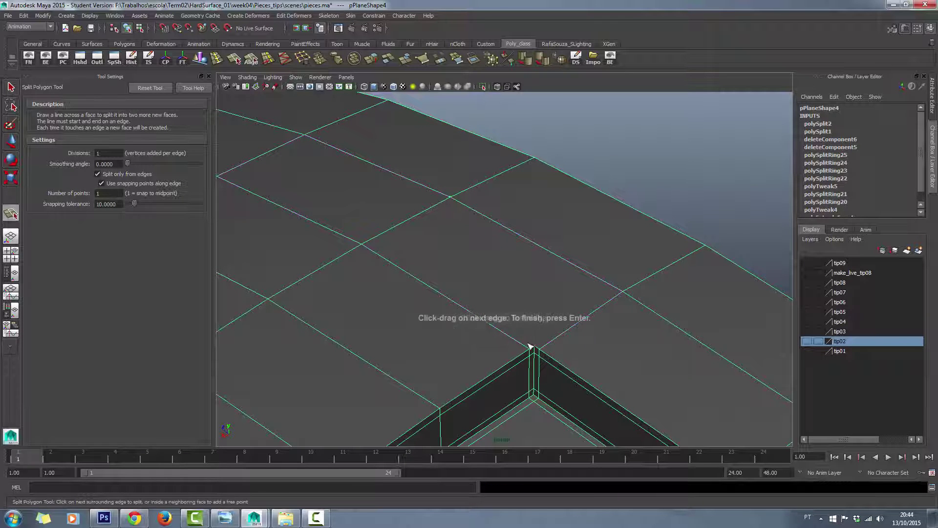
left_click(534, 349)
key("Return")
key("w")
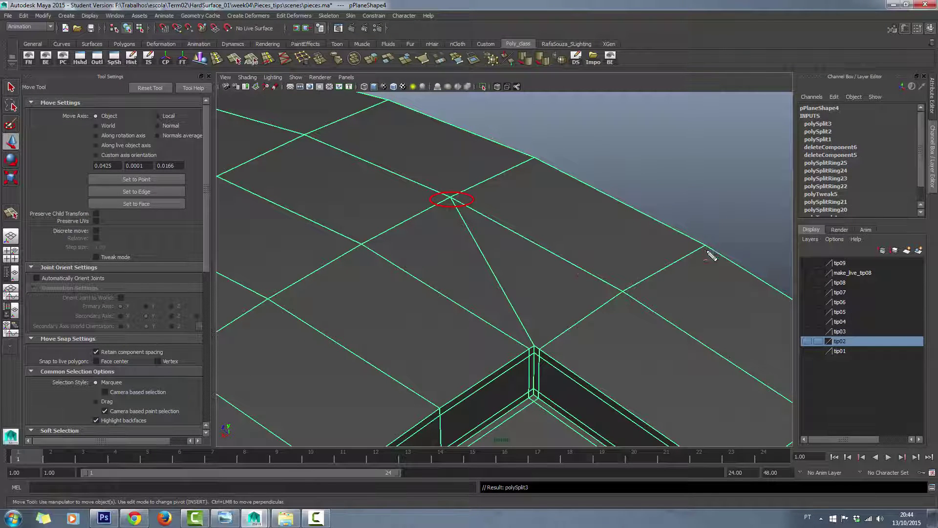
left_click_drag(521, 339, 537, 336)
Select the edges around the inset corner and zoom out to see the whole curved panel
scroll(512, 282, "down", 3)
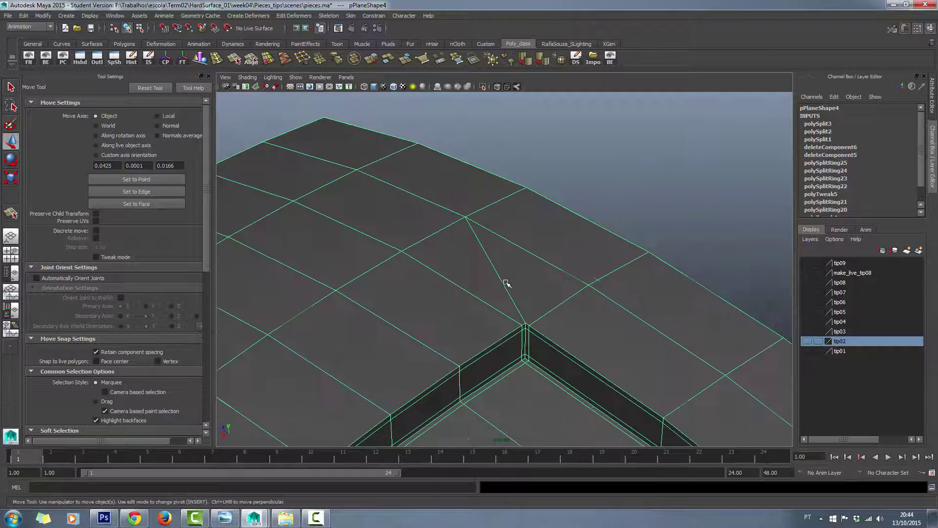
left_click(508, 322)
scroll(505, 273, "down", 5)
scroll(558, 271, "up", 2)
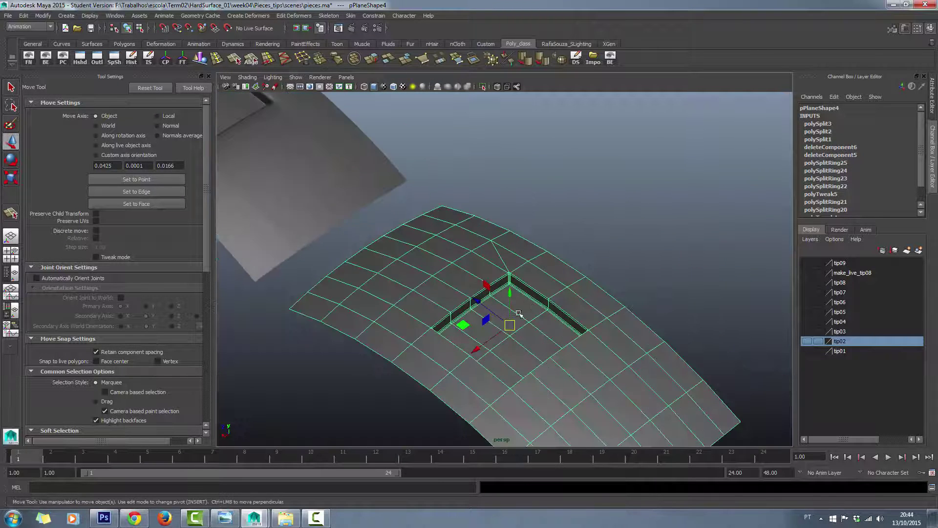
scroll(601, 273, "up", 3)
scroll(558, 272, "up", 3)
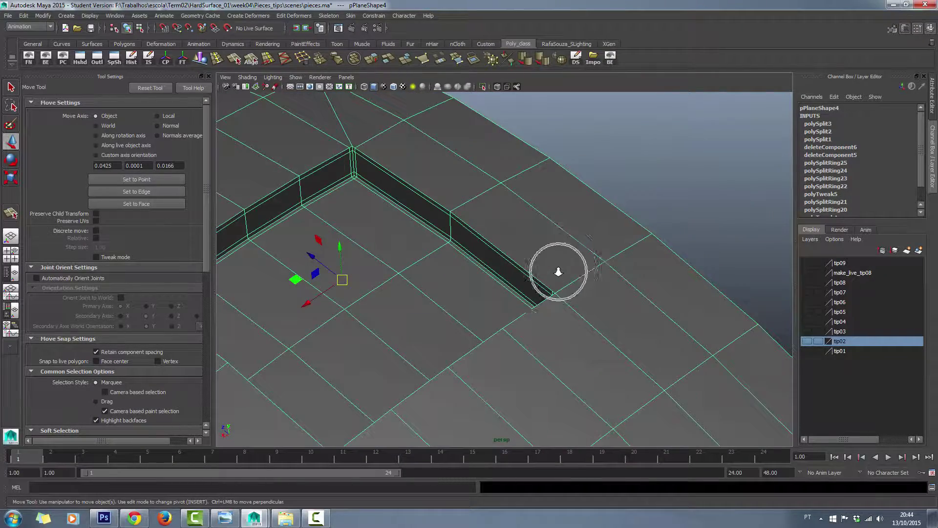
scroll(555, 266, "down", 5)
mouse_move(555, 274)
left_mouse_down("alt")
mouse_move(541, 300)
mouse_move(447, 309)
mouse_move(511, 293)
mouse_move(538, 308)
mouse_move(559, 276)
left_mouse_up("alt")
scroll(541, 299, "up", 3)
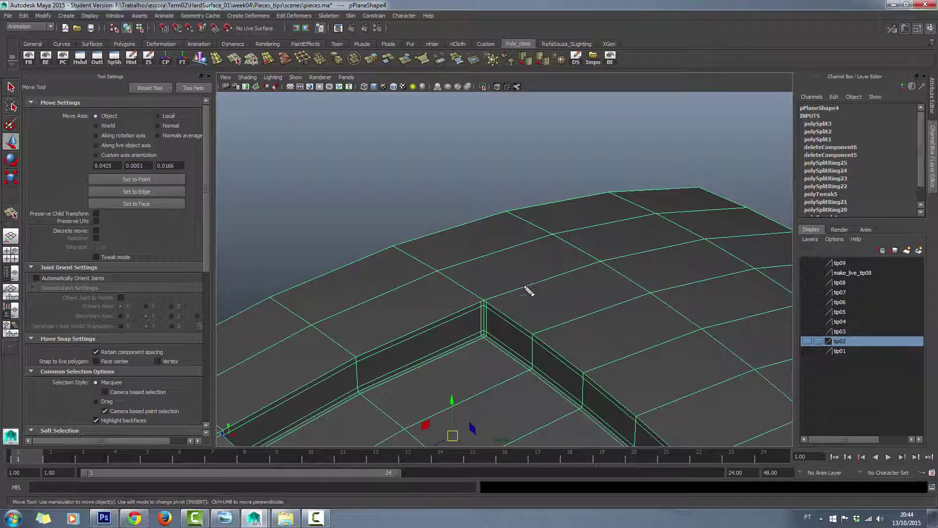
Cut a new edge through the inset's other outer corner between two grid vertices
left_click(438, 270)
left_click(483, 299)
left_click(553, 235)
key("Return")
Select the edge leading away from that corner in Edge mode, then clear the selection
right_click_drag(585, 275, 562, 246)
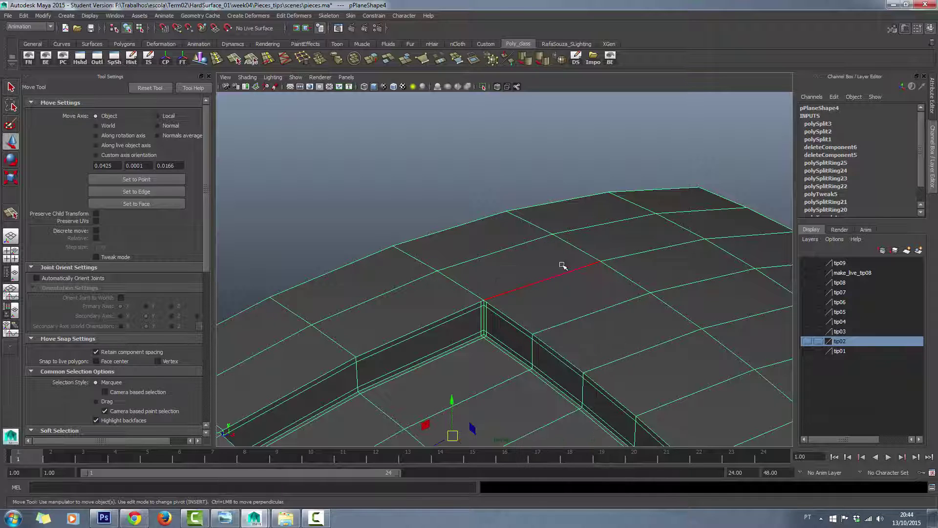
left_click(560, 272)
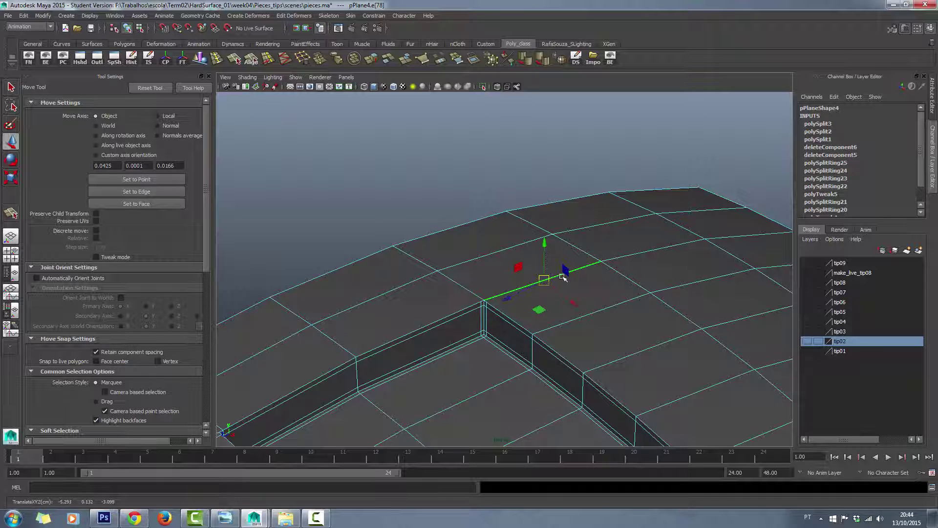
left_click(557, 284)
scroll(520, 293, "up", 2)
scroll(520, 293, "up", 3)
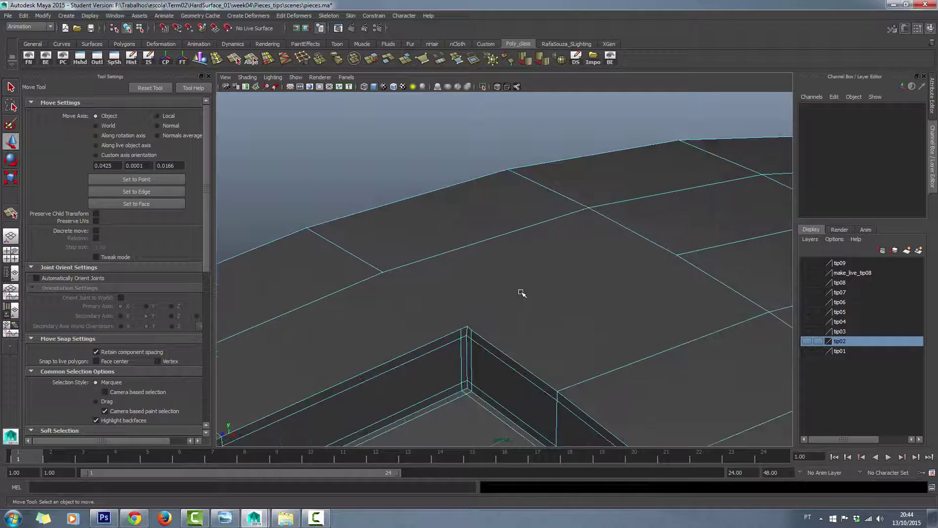
left_click(234, 58)
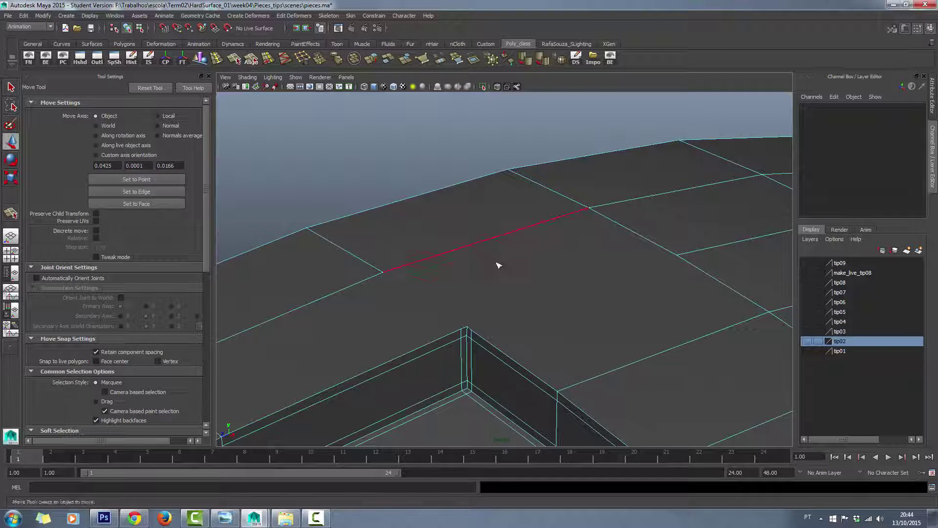
Split edges from the inset's corner to the grid vertex above and across the adjacent face
left_click(459, 342)
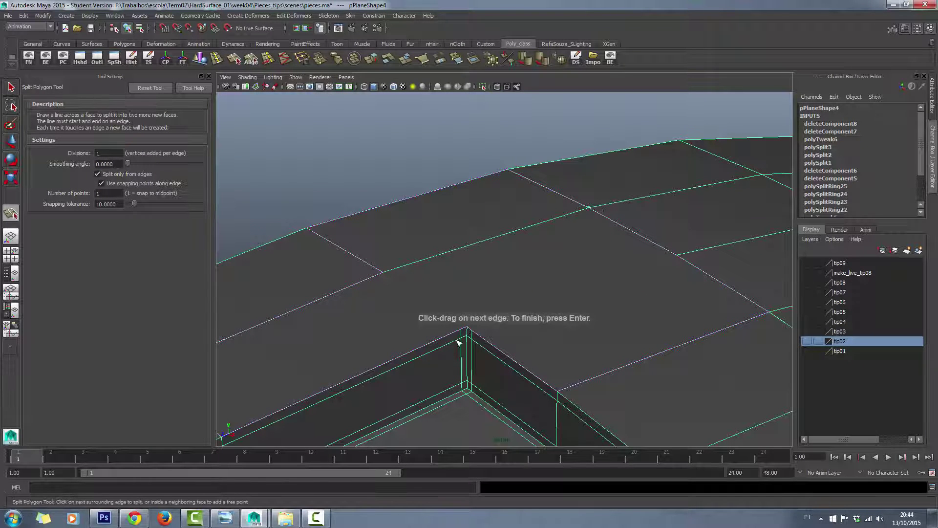
left_click(466, 331)
key("Return")
key("Return")
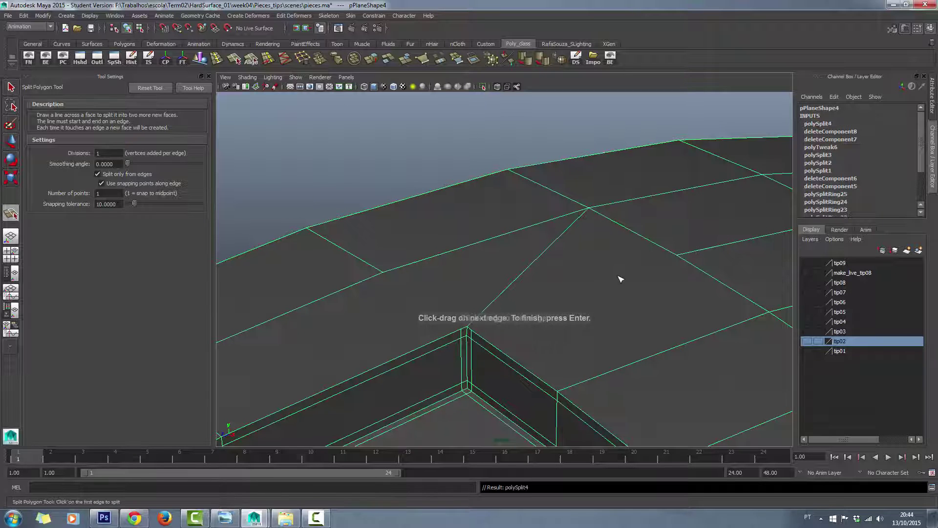
left_click(480, 338)
key("Return")
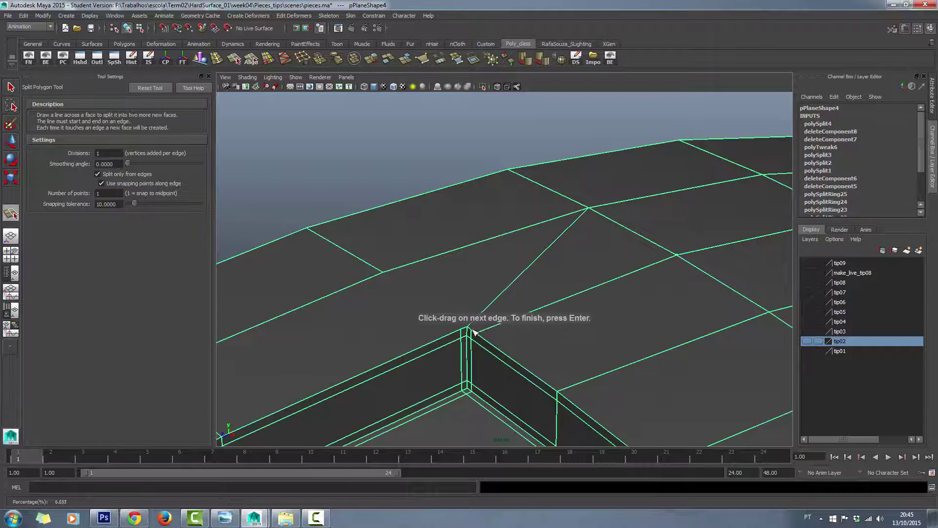
left_click(393, 275)
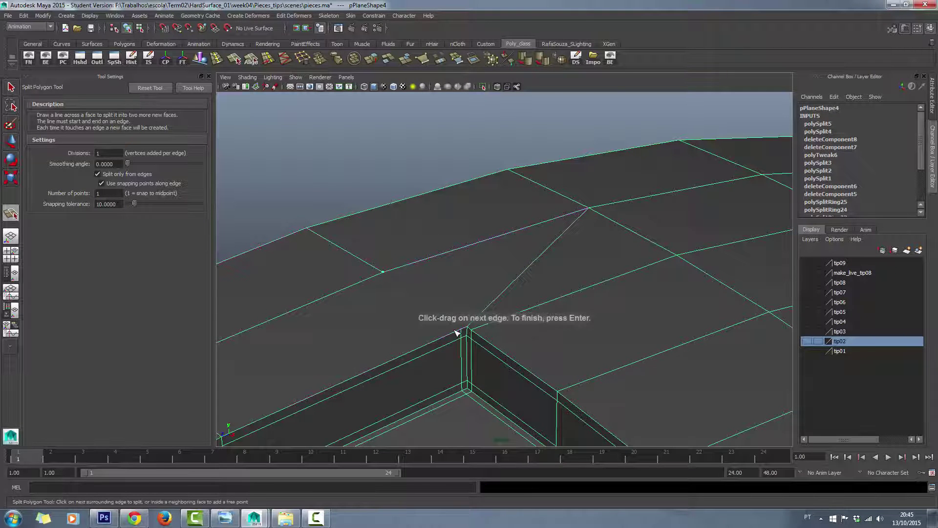
left_click(469, 333)
key("w")
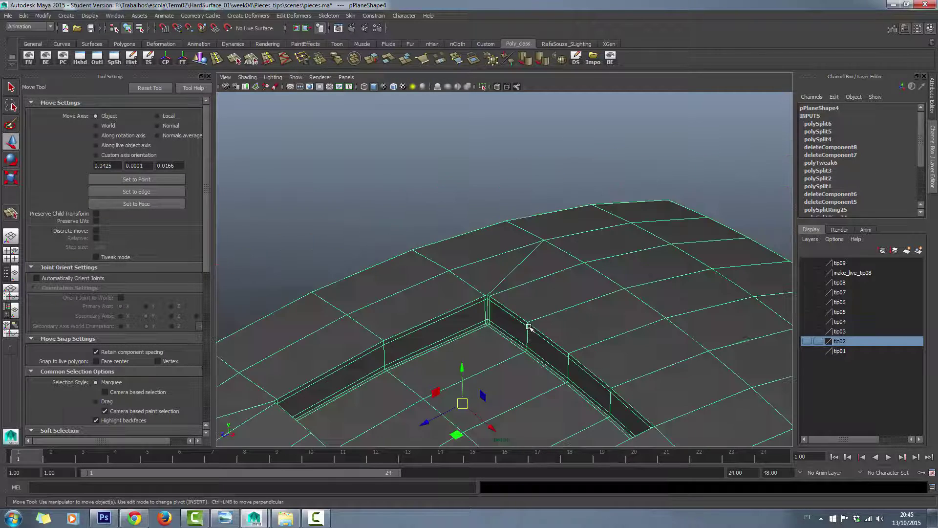
key("f")
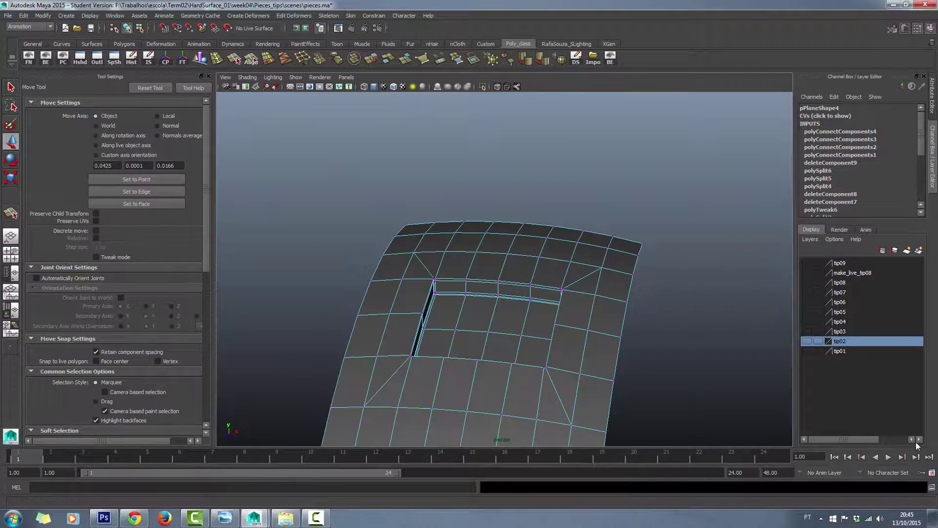
Turn on smooth preview (3) and orbit low around the recess to check its corners and top lip
mouse_move(605, 337)
left_mouse_down("alt")
mouse_move(492, 341)
mouse_move(494, 314)
left_mouse_up("alt")
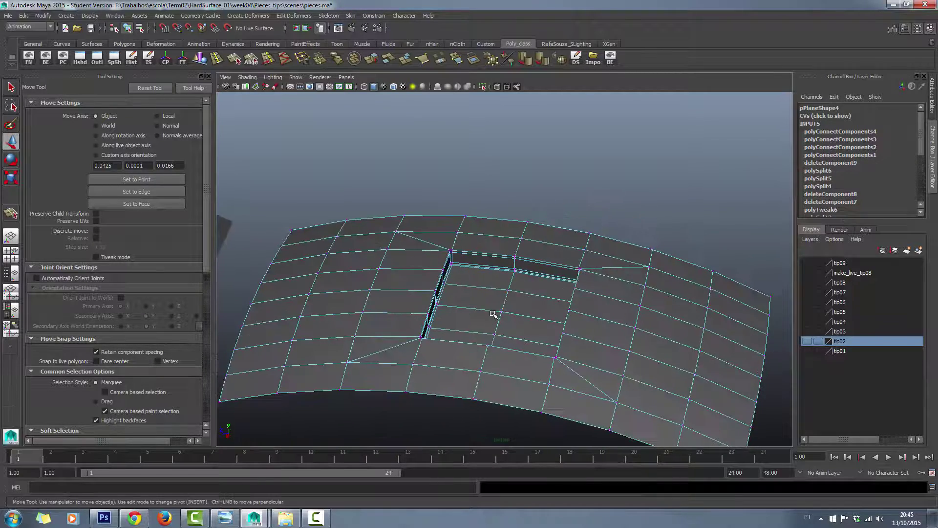
scroll(493, 315, "up", 2)
key("3")
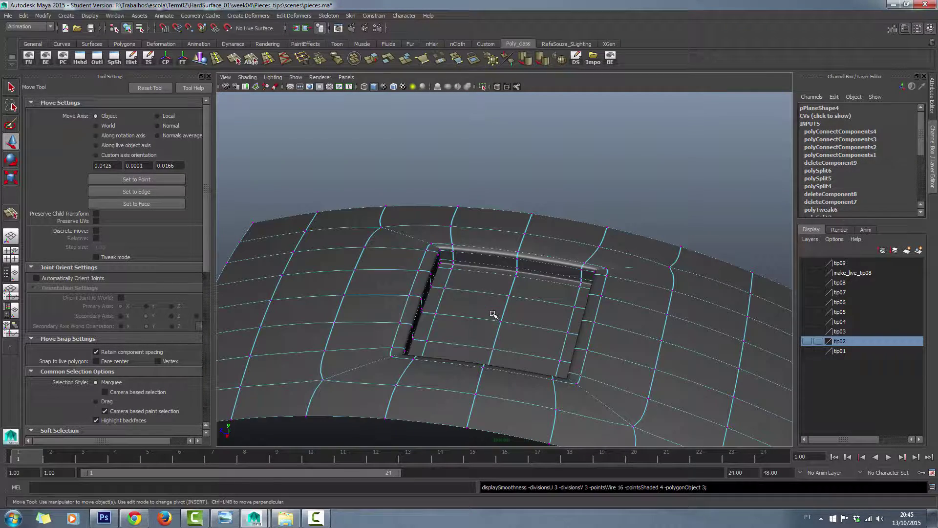
left_click(490, 155)
mouse_move(490, 155)
left_mouse_down("alt")
mouse_move(500, 147)
mouse_move(548, 318)
left_mouse_up("alt")
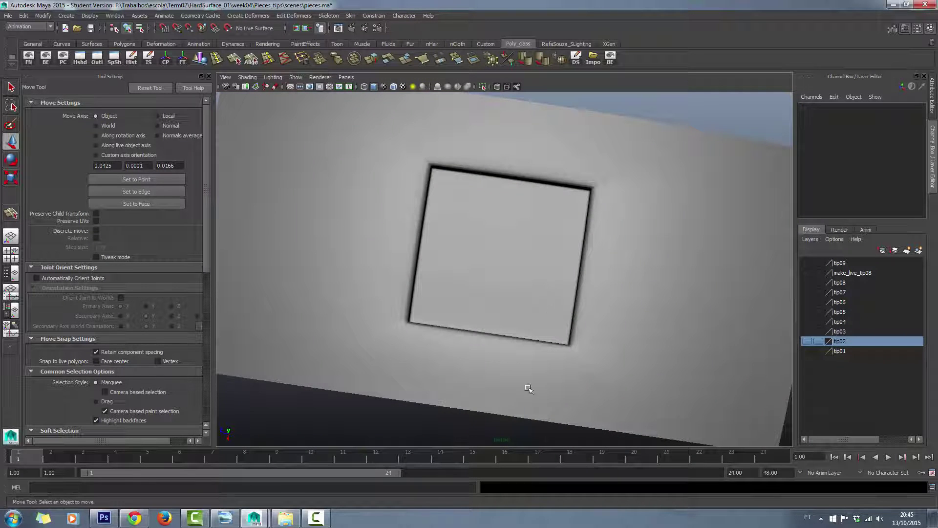
mouse_move(473, 339)
left_mouse_down("alt")
mouse_move(453, 259)
mouse_move(432, 248)
left_mouse_up("alt")
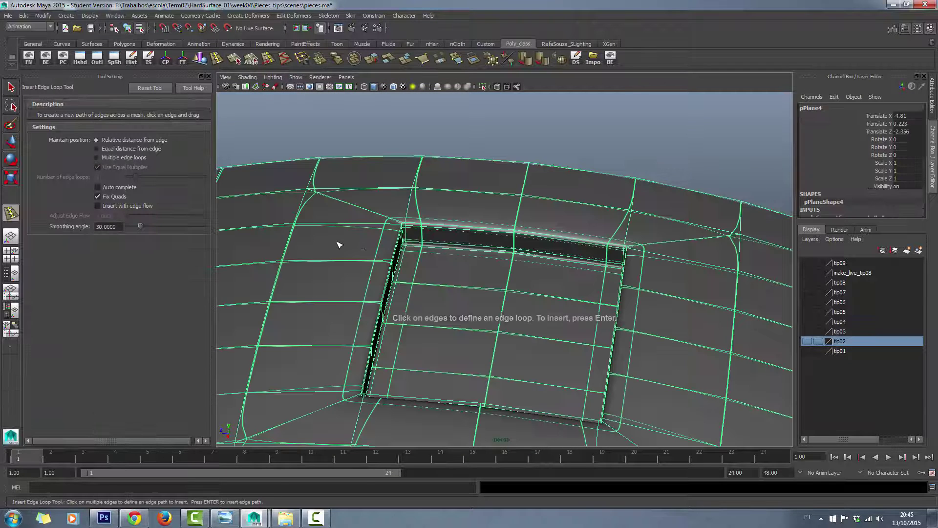
With smoothing off, insert one edge loop on pPlane4's inset wall, then exit the tool
left_click(432, 248)
right_click_drag(432, 248, 367, 228, "shift")
key("ctrl+z")
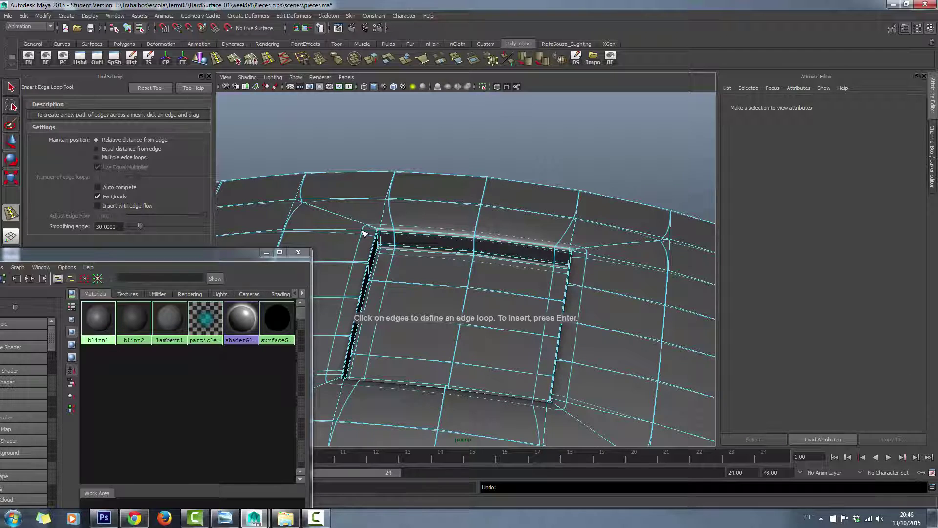
key("1")
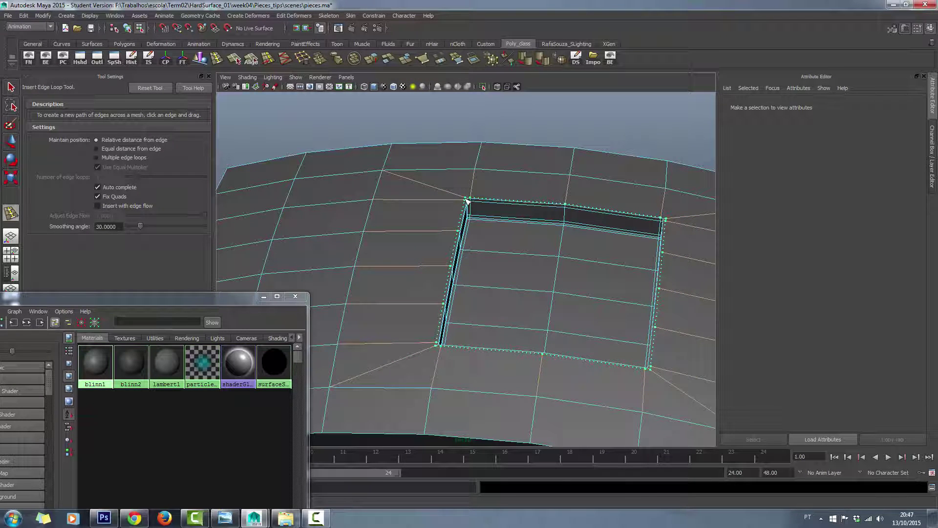
left_click(465, 200)
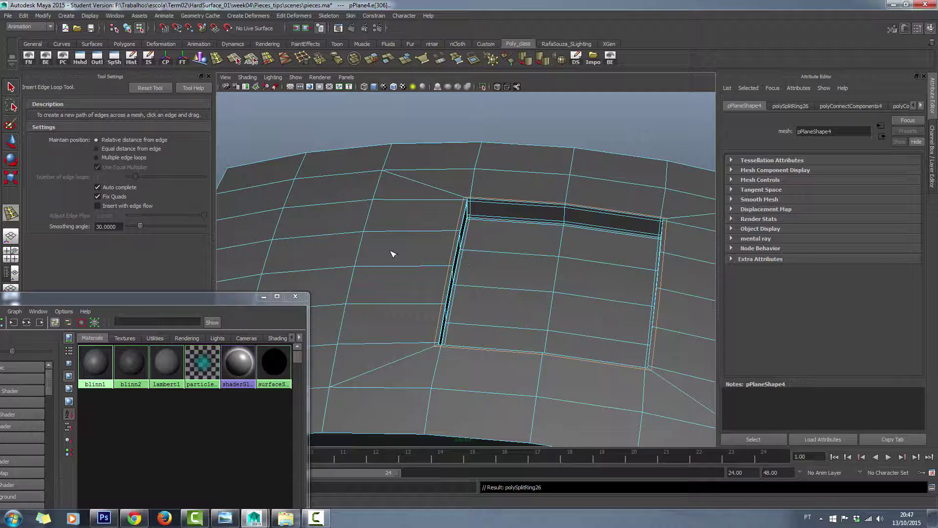
key("q")
key("F8")
Compare pPlane4 smoothed and as its raw cage while orbiting toward the inset corner
left_click(411, 195)
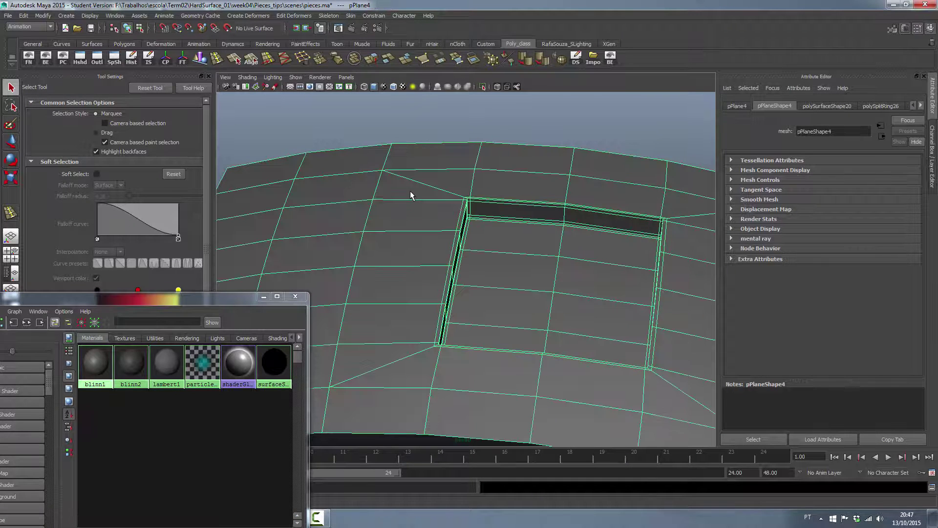
key("3")
left_click(423, 131)
mouse_move(421, 180)
left_mouse_down("alt")
mouse_move(435, 306)
mouse_move(408, 315)
mouse_move(440, 310)
mouse_move(368, 205)
left_mouse_up("alt")
left_click(404, 346)
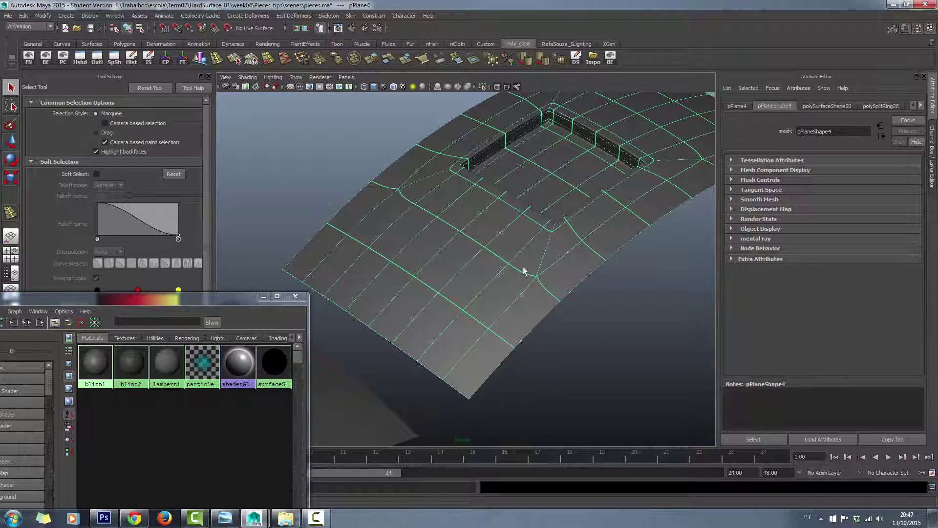
key("1")
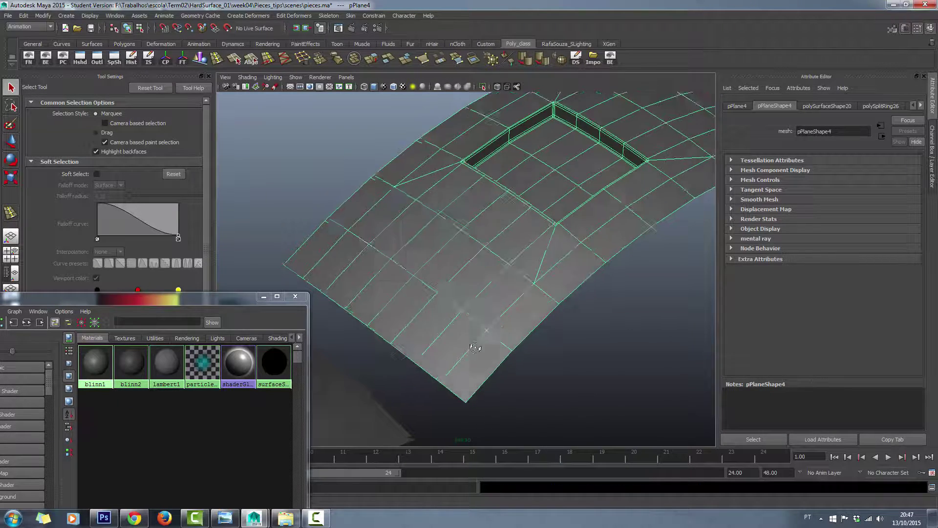
left_click_drag(424, 377, 526, 240, "alt")
scroll(526, 241, "up", 5)
mouse_move(440, 342)
left_mouse_down("alt")
mouse_move(428, 327)
mouse_move(517, 312)
mouse_move(542, 204)
left_mouse_up("alt")
Re-enable smooth preview, inspect the inset corner up close, then reselect pPlane4
key("3")
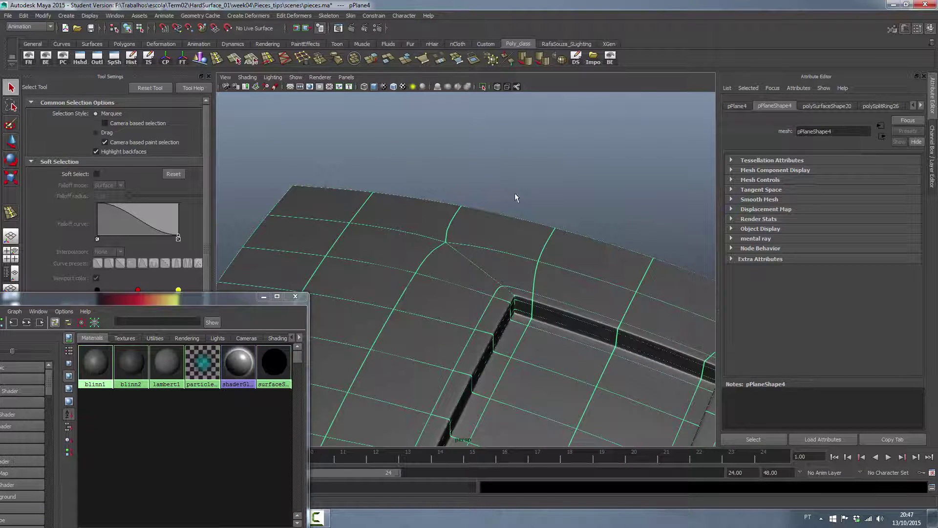
left_click(517, 198)
mouse_move(610, 236)
left_mouse_down("alt")
mouse_move(571, 294)
mouse_move(568, 245)
mouse_move(580, 247)
mouse_move(561, 345)
mouse_move(626, 366)
mouse_move(606, 353)
left_mouse_up("alt")
scroll(544, 264, "down", 4)
scroll(542, 265, "down", 2)
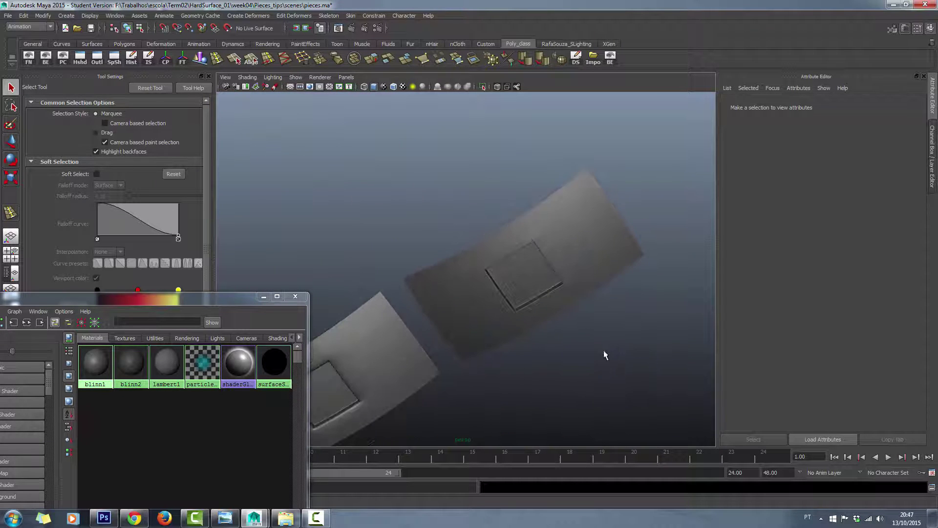
scroll(597, 342, "up", 2)
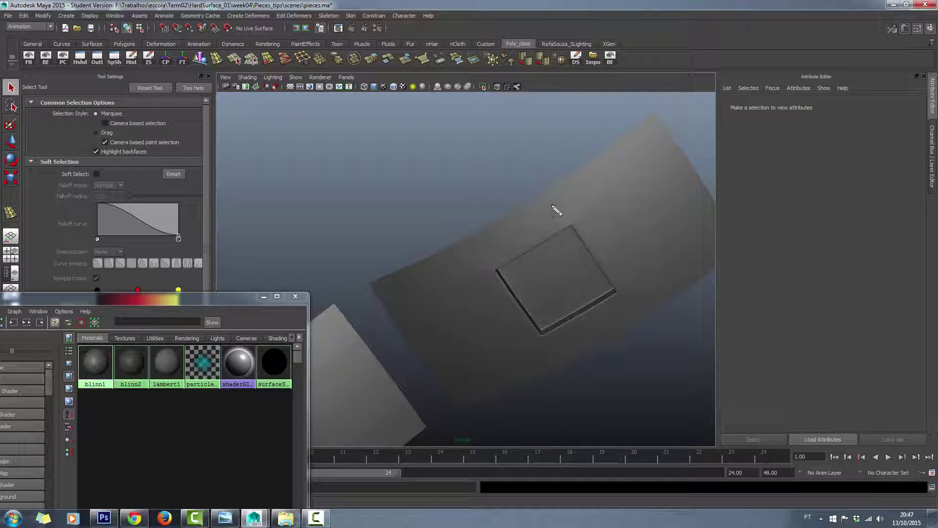
right_click_drag(572, 215, 591, 237, "alt")
left_click_drag(610, 279, 645, 302)
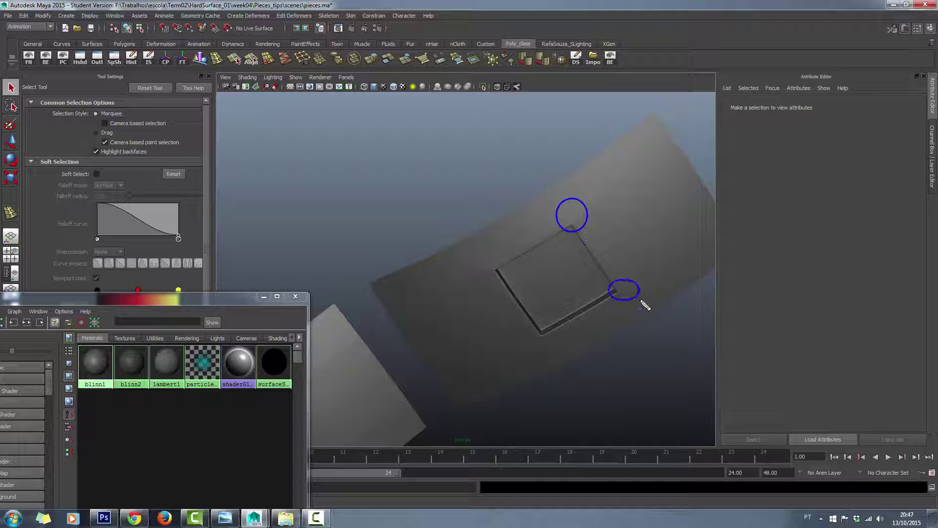
left_click_drag(454, 262, 495, 282)
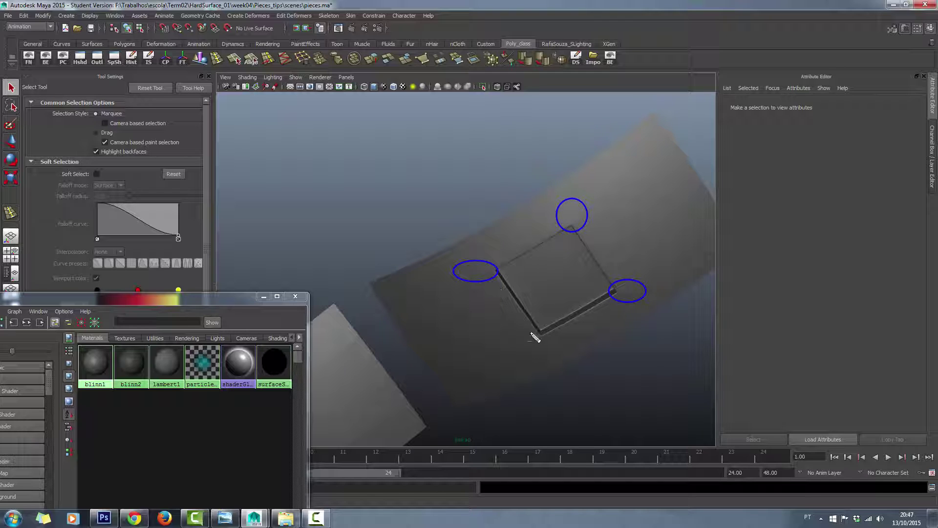
mouse_move(539, 332)
left_mouse_down()
mouse_move(551, 363)
mouse_move(581, 351)
left_mouse_up()
key("Escape")
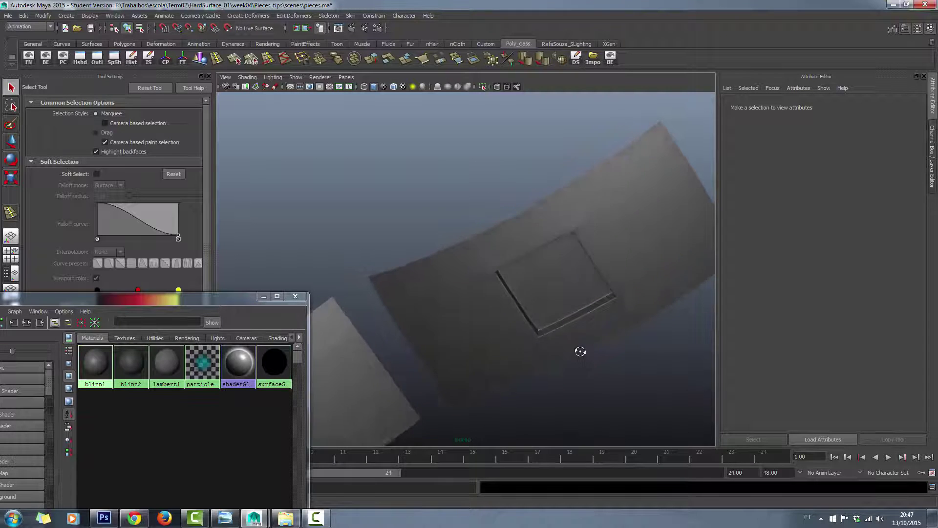
left_click(496, 279)
scroll(496, 295, "up", 5)
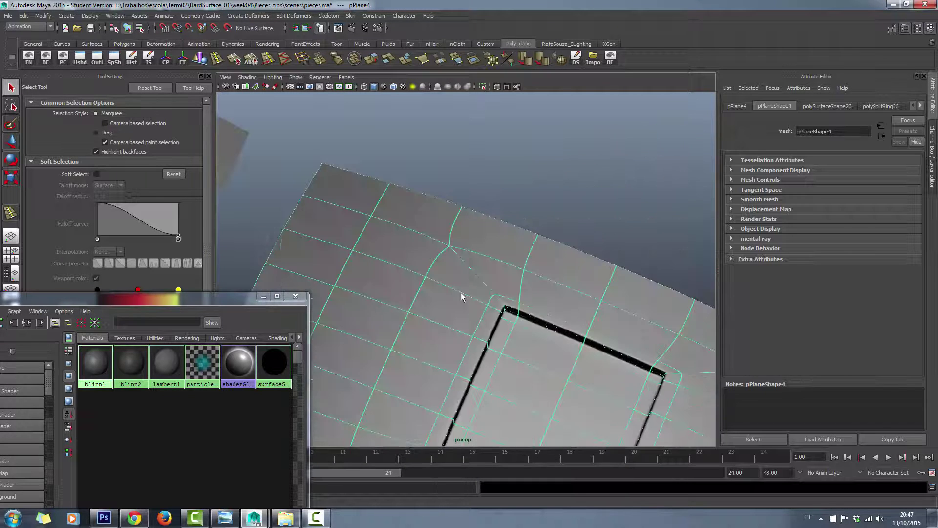
Show pPlane4 as its unsmoothed cage and orbit around the recessed rectangle
key("1")
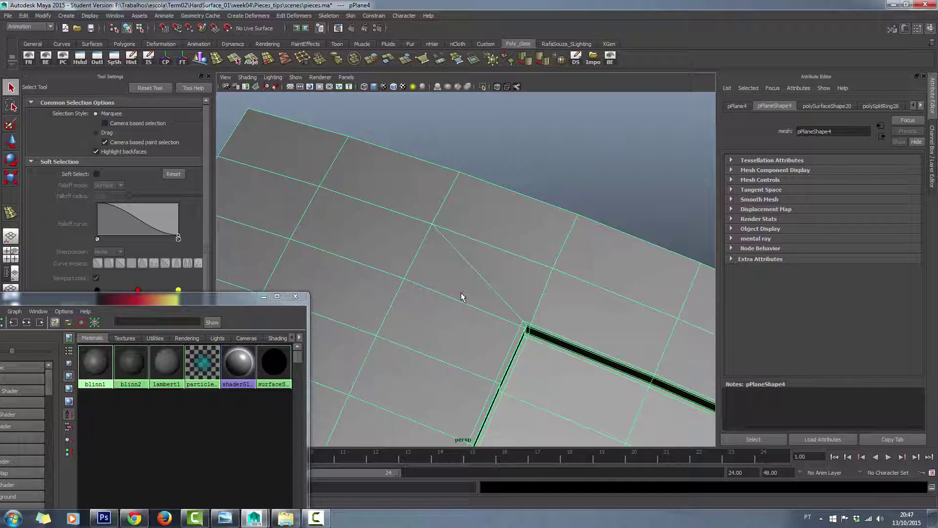
mouse_move(511, 315)
left_mouse_down()
mouse_move(540, 335)
mouse_move(552, 272)
left_mouse_up()
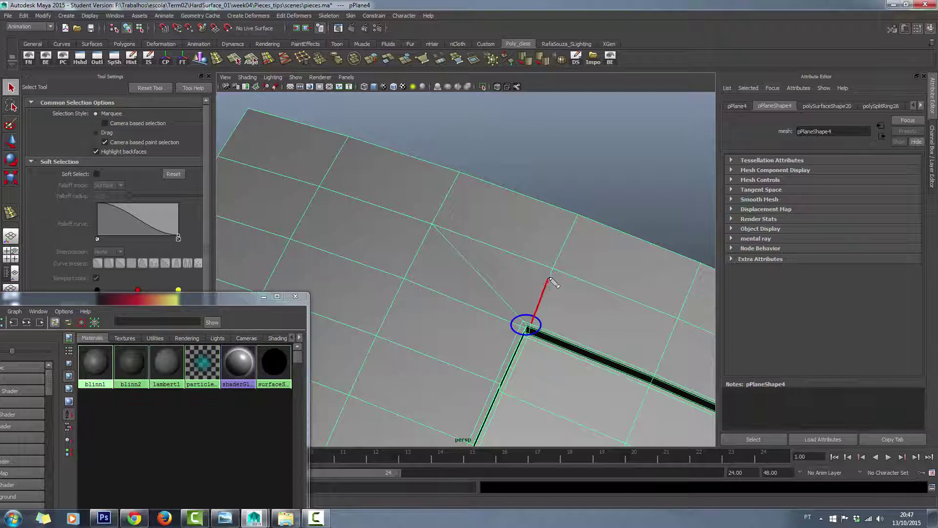
left_click_drag(518, 324, 398, 280)
left_click_drag(521, 320, 432, 225)
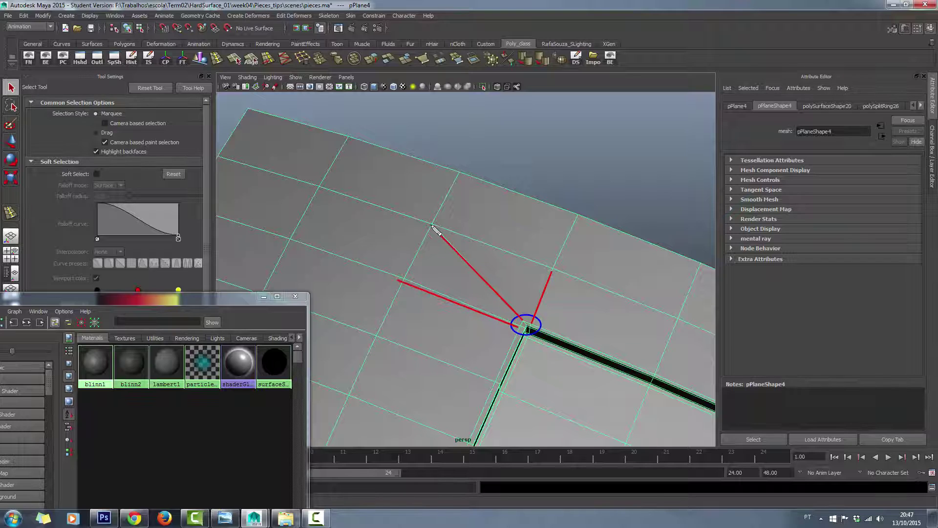
left_click_drag(569, 324, 573, 321)
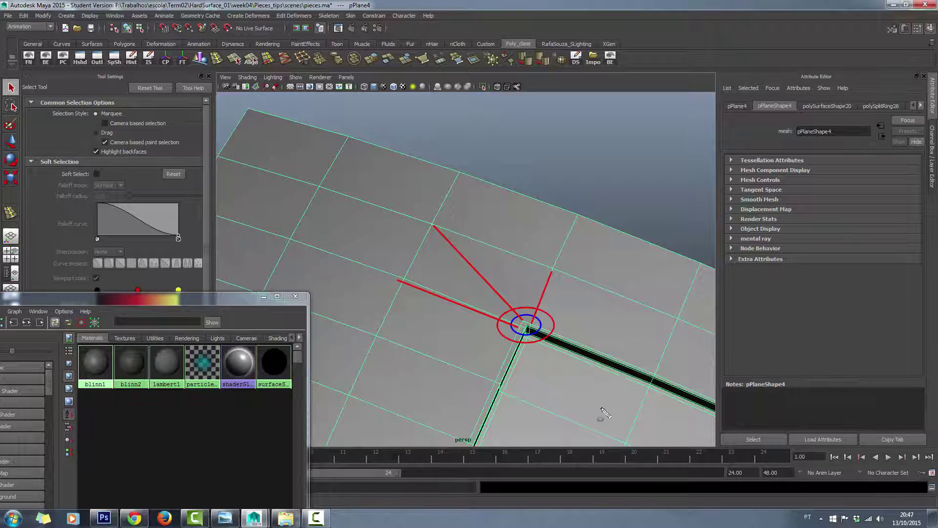
key("Escape")
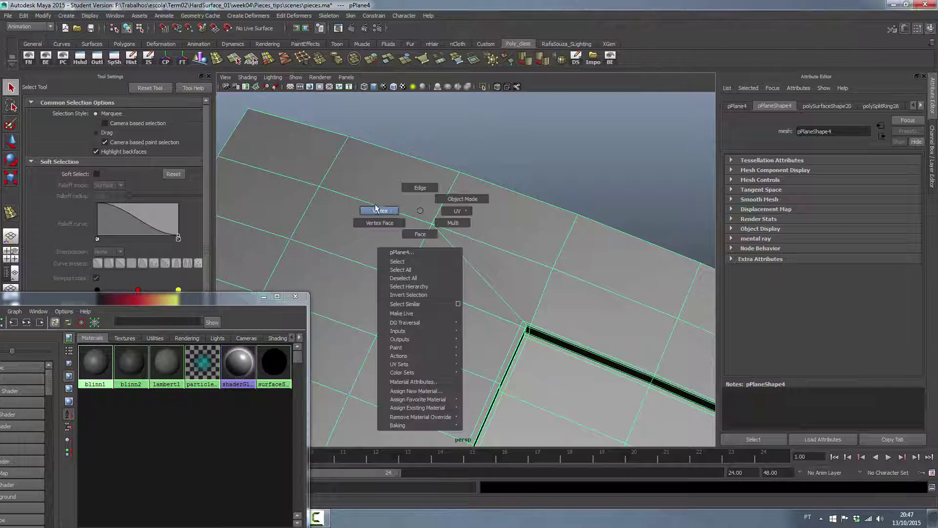
Face the panel head-on and Edge Slide the loop left of the inset slightly left
right_click_drag(416, 209, 379, 210)
left_click(405, 279)
scroll(464, 342, "down", 3)
left_click_drag(465, 342, 461, 290, "alt")
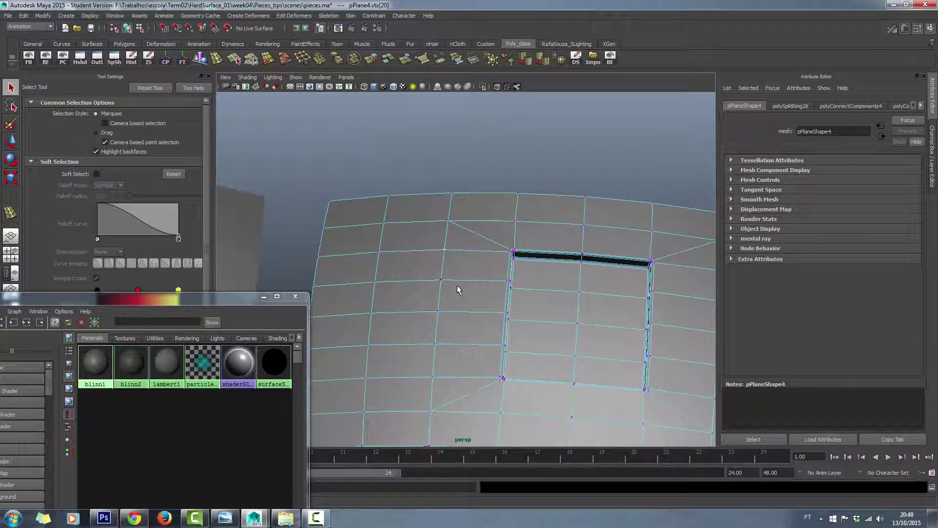
right_click_drag(447, 225, 448, 203)
double_click(446, 237)
left_click(268, 60)
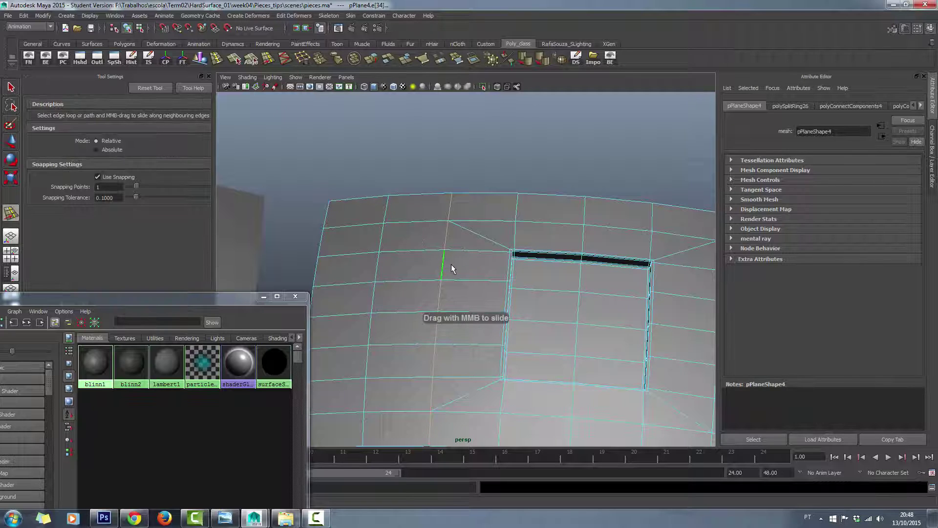
middle_click_drag(451, 268, 449, 268)
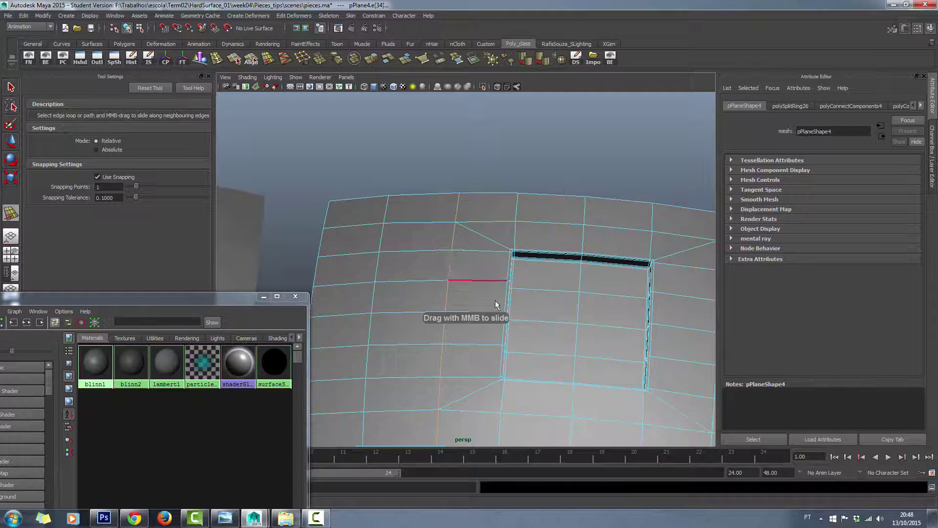
Orbit to select the edge loop right of the inset, then a vertex near its corner
left_click_drag(452, 267, 698, 260, "alt")
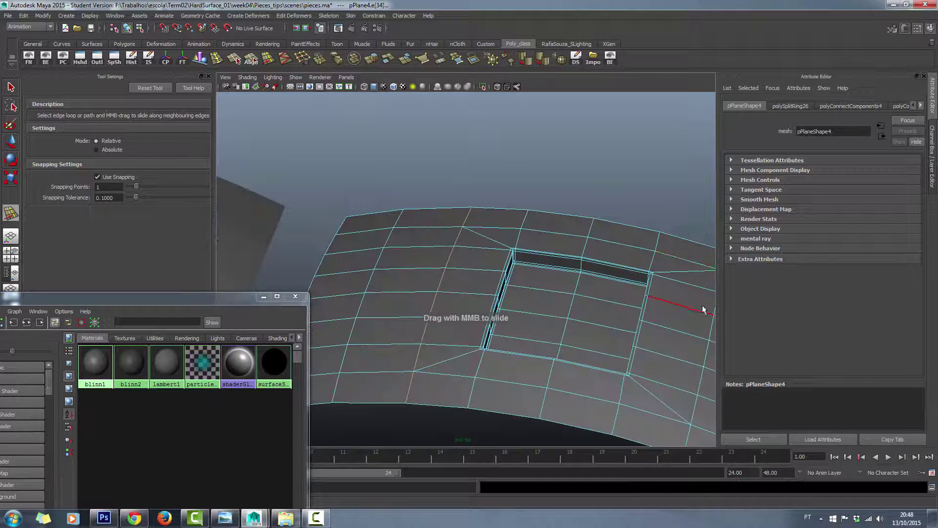
left_click_drag(694, 306, 609, 310, "alt")
left_click(625, 284)
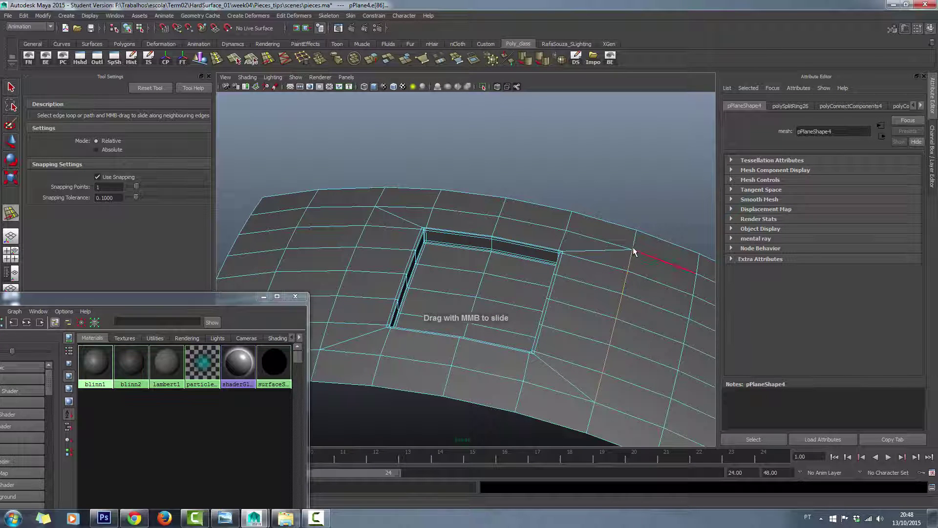
left_click(607, 336)
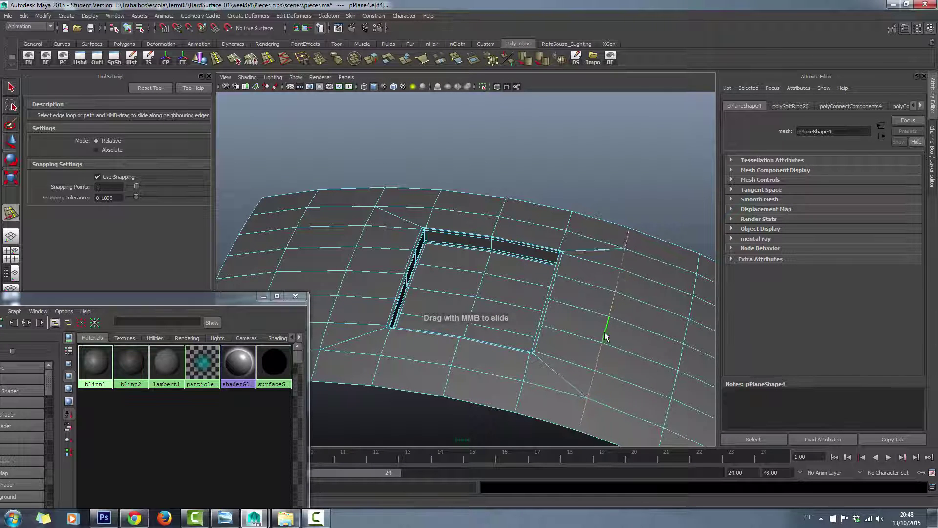
left_click_drag(601, 325, 562, 303, "alt")
scroll(521, 289, "up", 5)
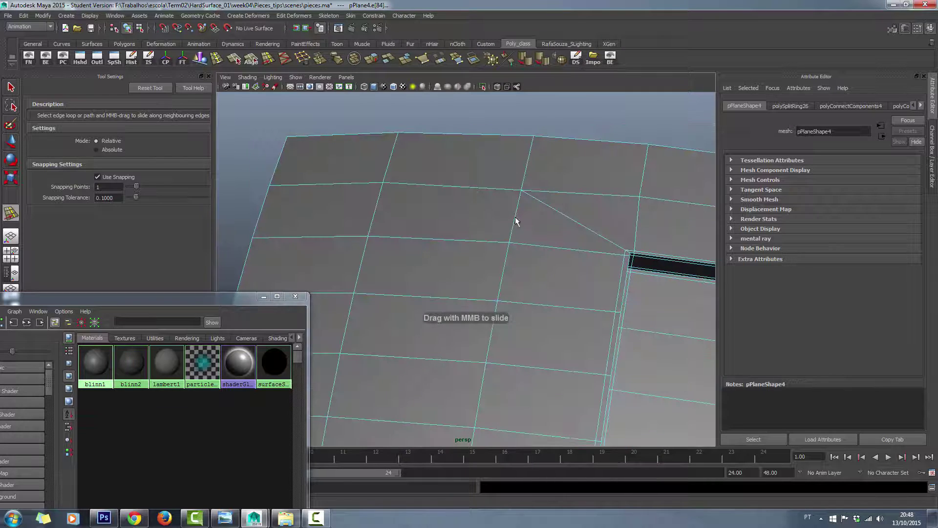
right_click_drag(516, 221, 510, 186)
left_click(520, 190)
With point snapping on, move three vertices beside the inset corner to reroute the edges
key("w")
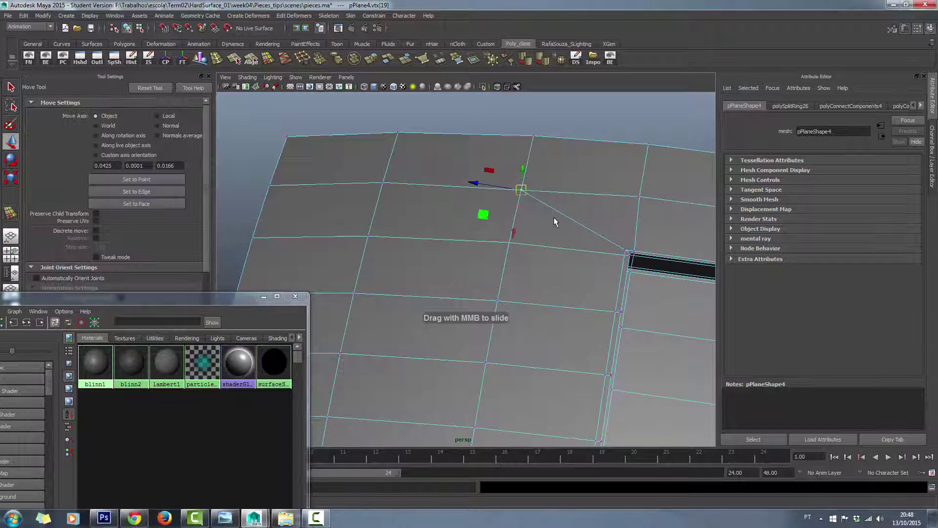
key("v")
left_click_drag(557, 224, 557, 244, "alt")
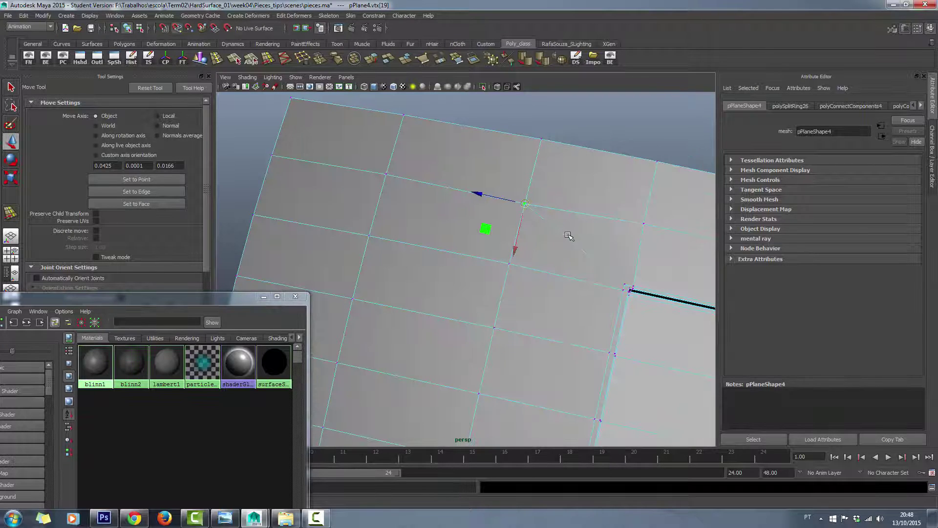
middle_click_drag(562, 234, 536, 210)
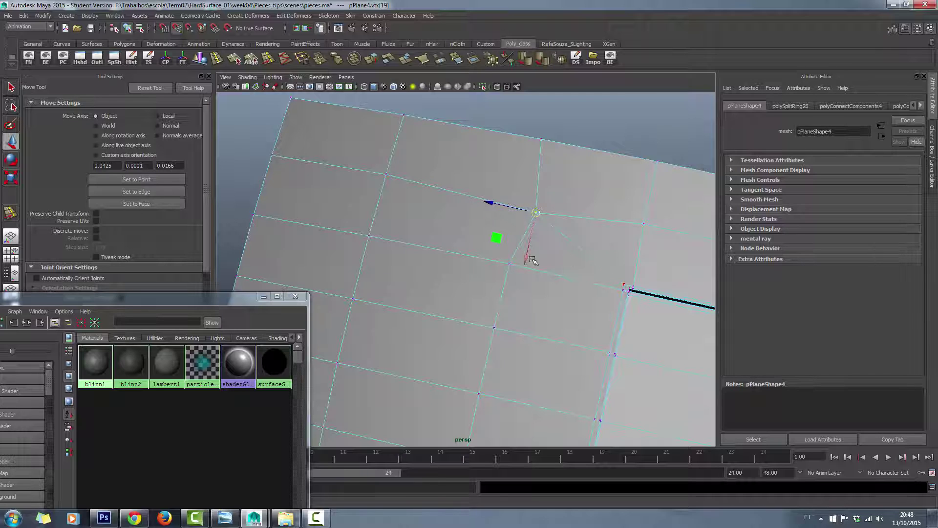
left_click(510, 264)
middle_click_drag(519, 267, 517, 266)
left_click(644, 223)
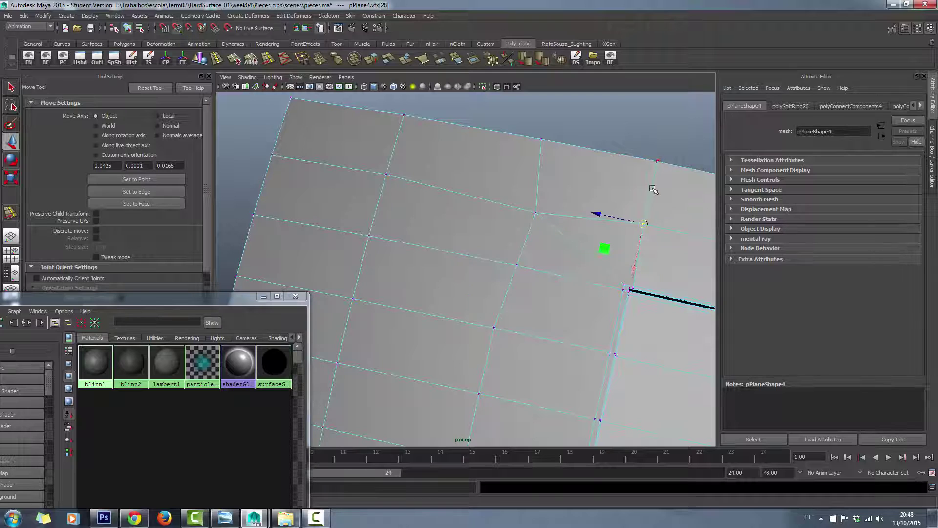
middle_click_drag(644, 223, 648, 207)
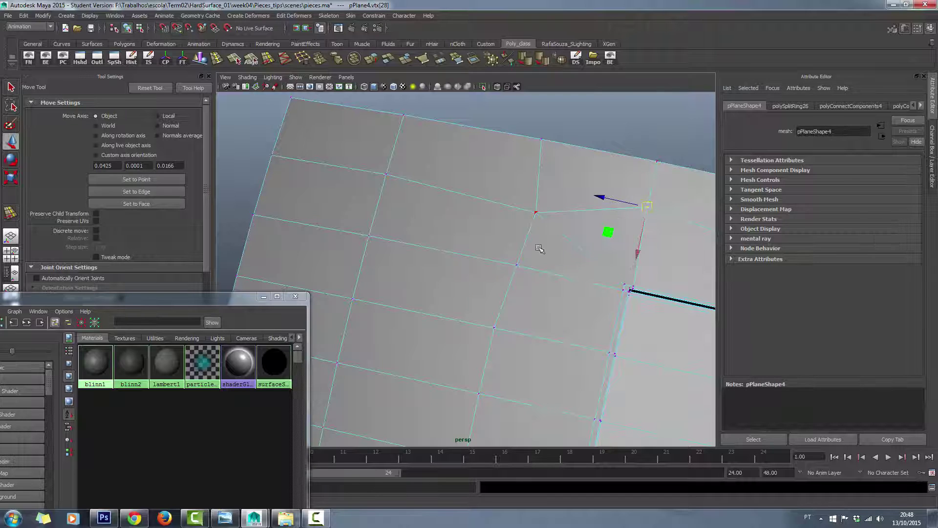
Try shifting the first rerouted vertex left, undo that move, and select another vertex
left_click(535, 212)
mouse_move(580, 212)
middle_mouse_down()
mouse_move(562, 212)
mouse_move(518, 259)
middle_mouse_up()
key("ctrl+z")
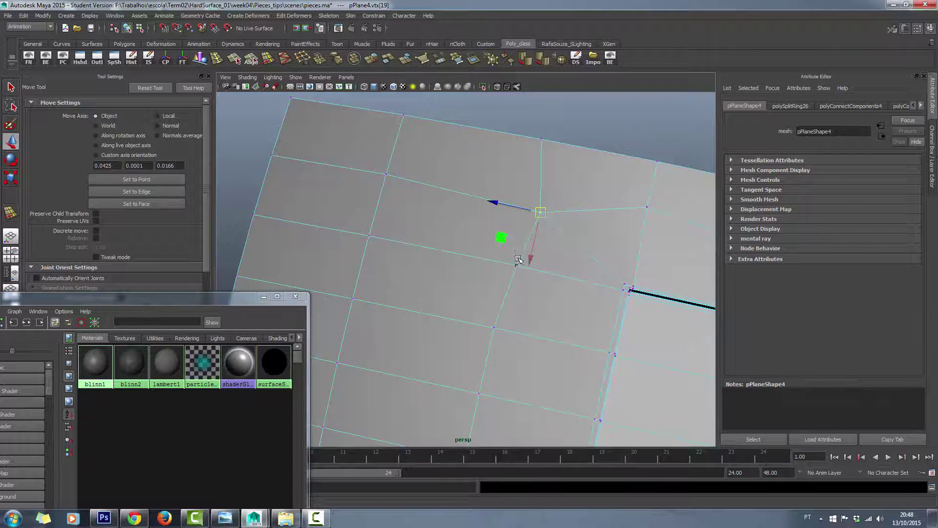
scroll(522, 263, "down", 3)
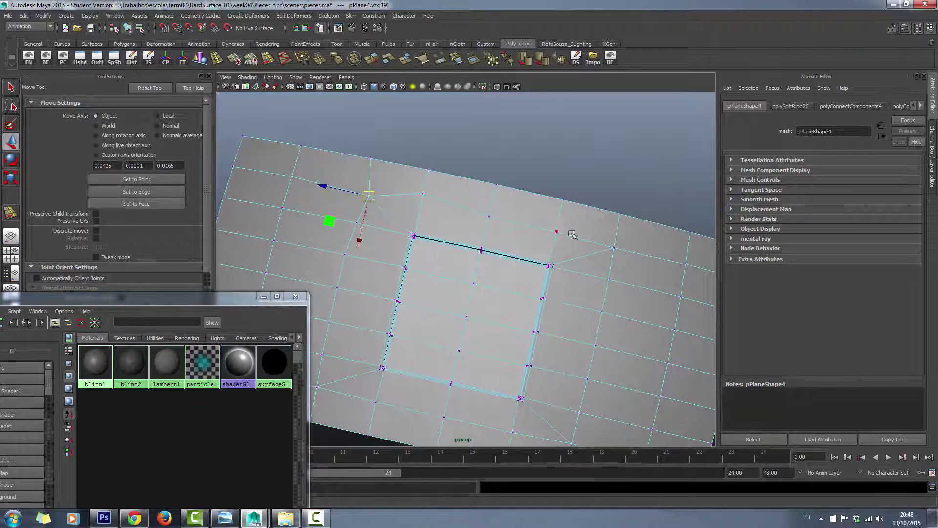
left_click(614, 246)
Preview the whole panel smoothed and orbit to an oblique view of the recessed square
key("3")
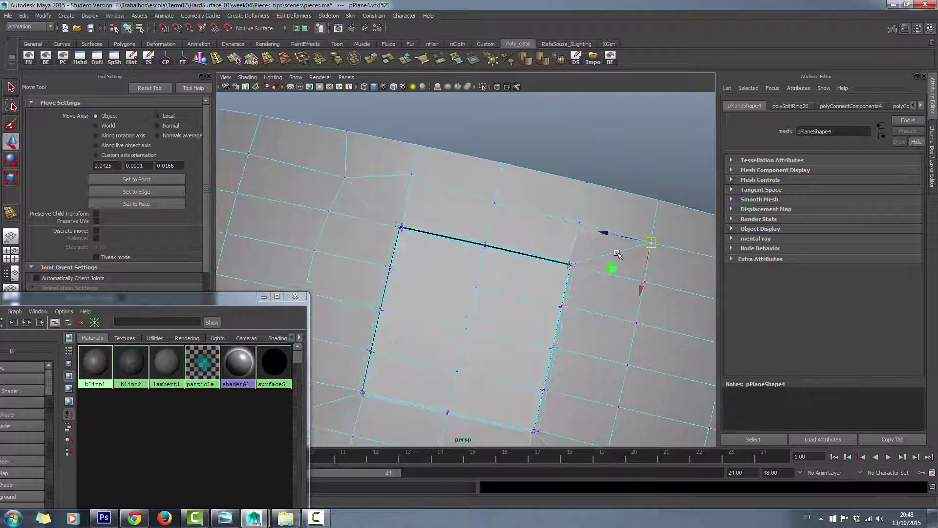
key("2")
key("F8")
key("3")
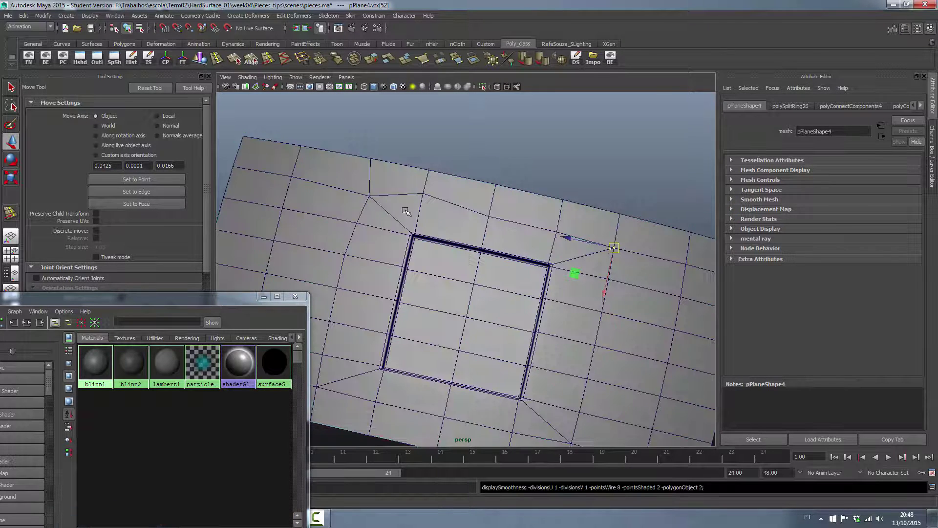
left_click(458, 263)
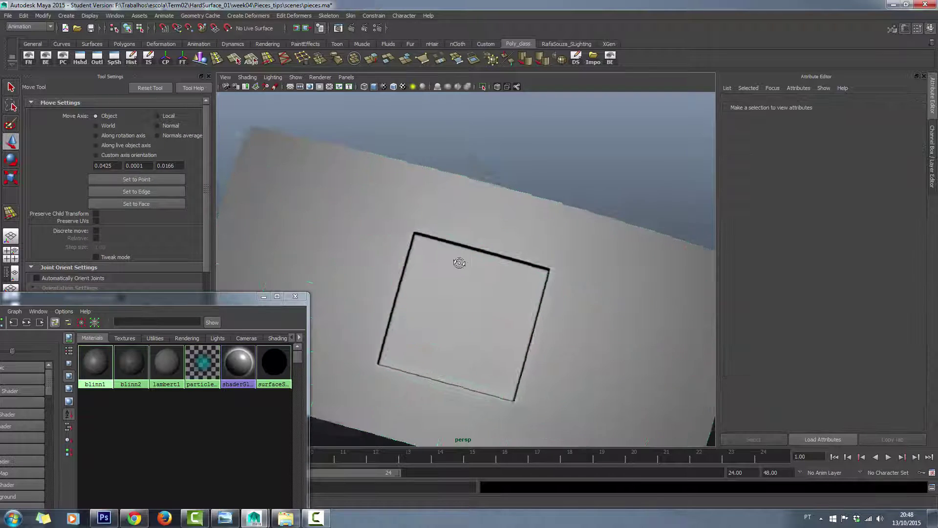
mouse_move(458, 264)
left_mouse_down("alt")
mouse_move(435, 237)
mouse_move(463, 275)
mouse_move(439, 233)
mouse_move(481, 293)
mouse_move(491, 167)
left_mouse_up("alt")
left_click(425, 200)
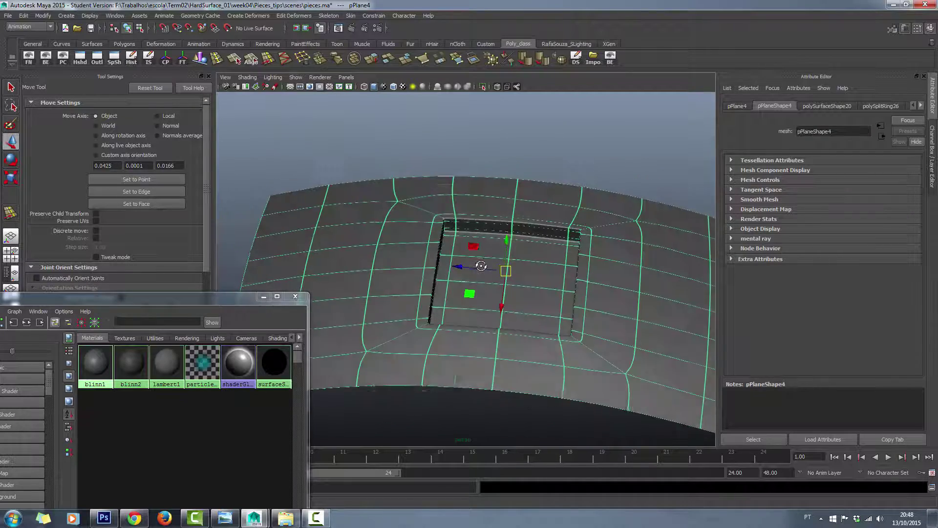
Orbit around the smoothed recessed panel and zoom in on the inset
left_click(491, 167)
left_click(450, 219)
mouse_move(451, 219)
left_mouse_down("alt")
mouse_move(446, 247)
mouse_move(465, 315)
mouse_move(553, 188)
mouse_move(572, 299)
mouse_move(555, 273)
mouse_move(579, 285)
left_mouse_up("alt")
left_click(553, 189)
left_click_drag(549, 341, 586, 168, "alt")
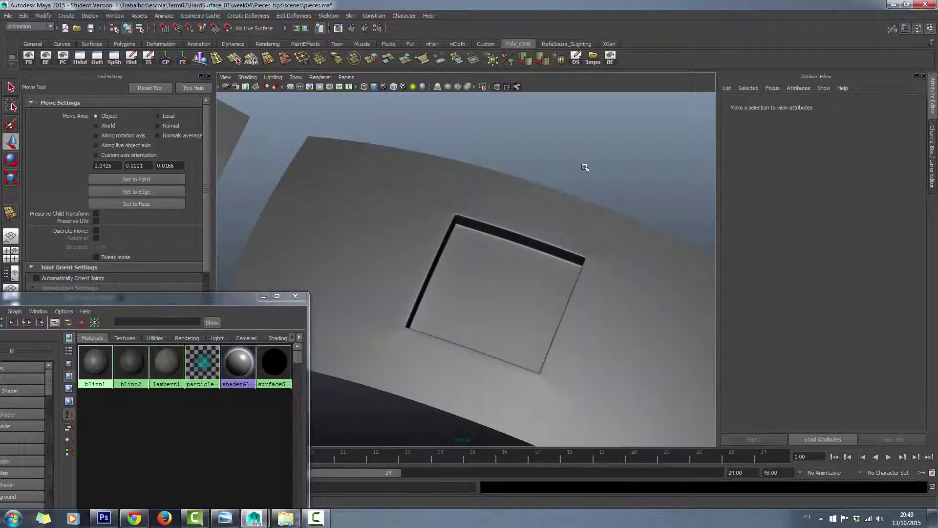
left_click(537, 236)
mouse_move(537, 236)
left_mouse_down("alt")
mouse_move(479, 271)
mouse_move(503, 272)
mouse_move(387, 277)
left_mouse_up("alt")
scroll(502, 273, "up", 3)
scroll(387, 277, "up", 3)
scroll(415, 220, "up", 3)
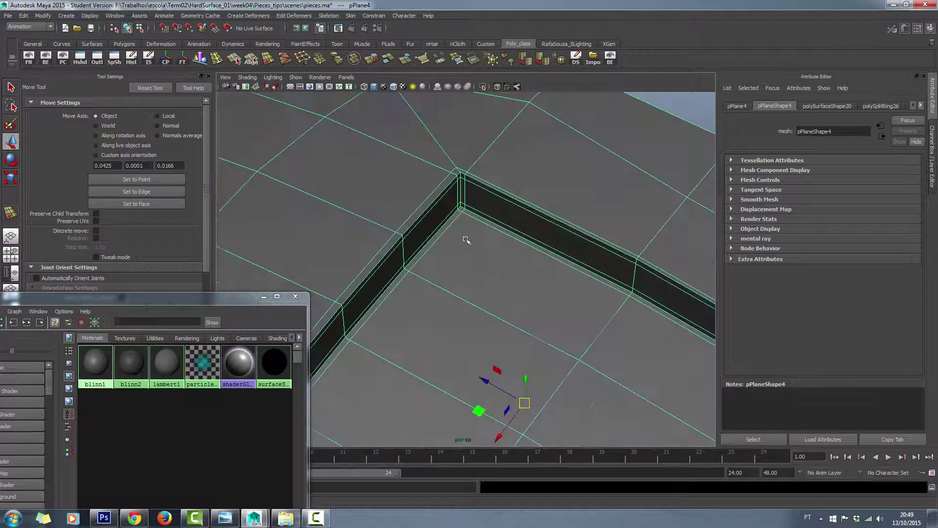
scroll(440, 185, "up", 2)
Clear the selection, then reselect the panel and tumble onto the recessed hole
left_click(448, 177)
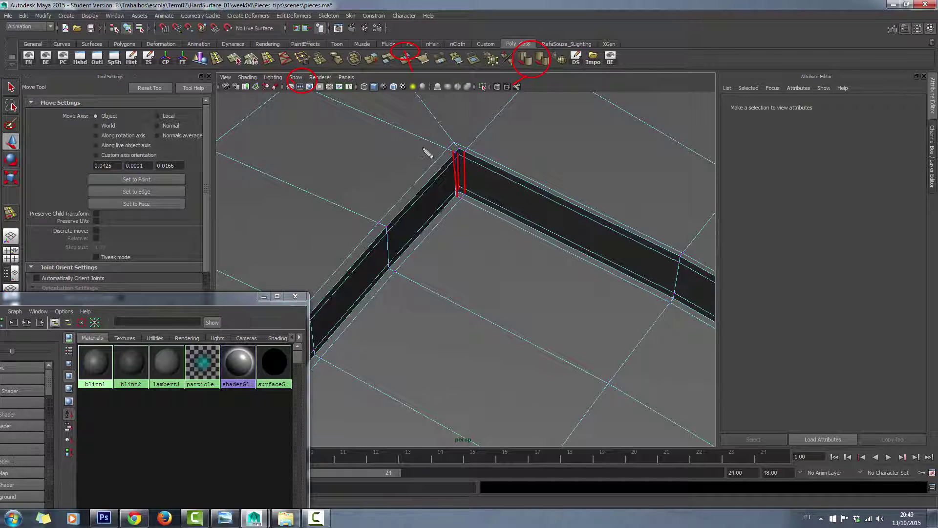
mouse_move(256, 42)
left_mouse_down()
mouse_move(601, 150)
mouse_move(617, 174)
left_mouse_up()
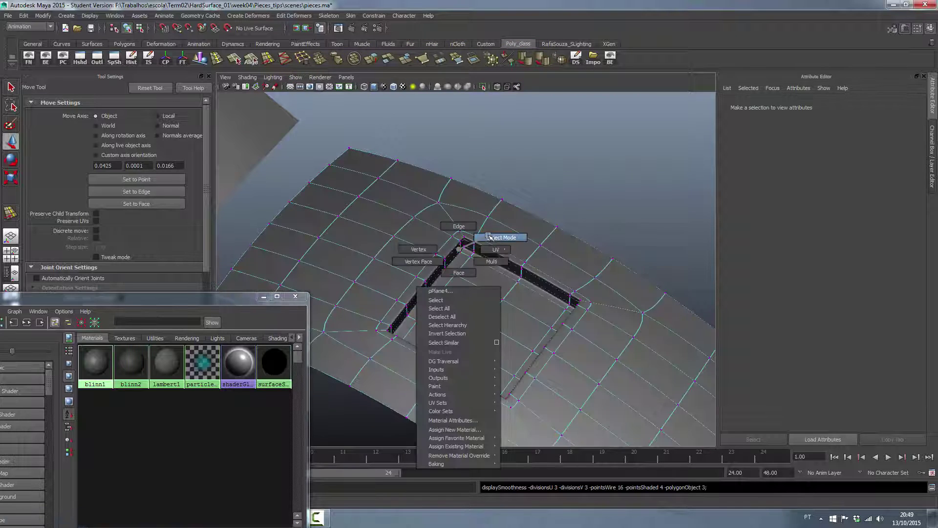
right_click_drag(460, 251, 457, 266)
left_click_drag(456, 266, 452, 268, "alt")
left_click(453, 269)
scroll(473, 236, "up", 3)
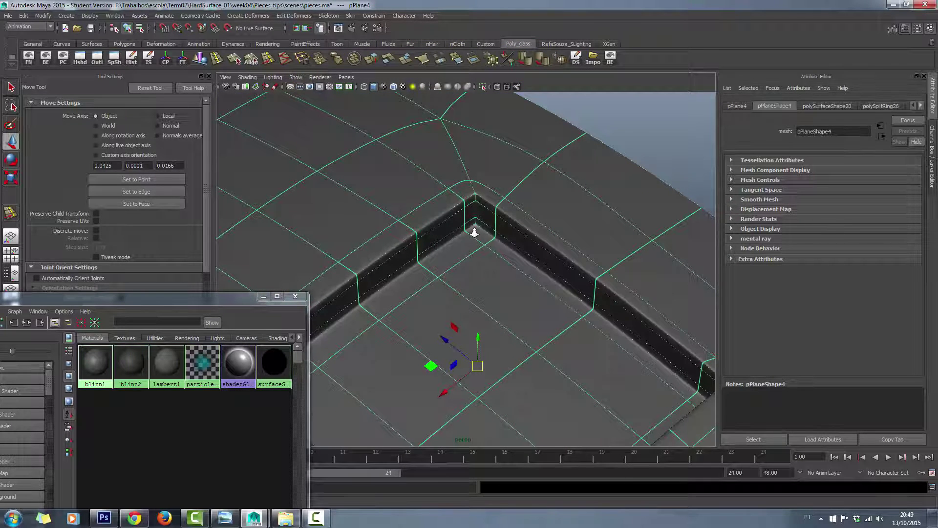
scroll(474, 232, "down", 2)
In the unsmoothed cage, select the inset wall's vertical corner edge and undo a trial edge loop
key("1")
key("F9")
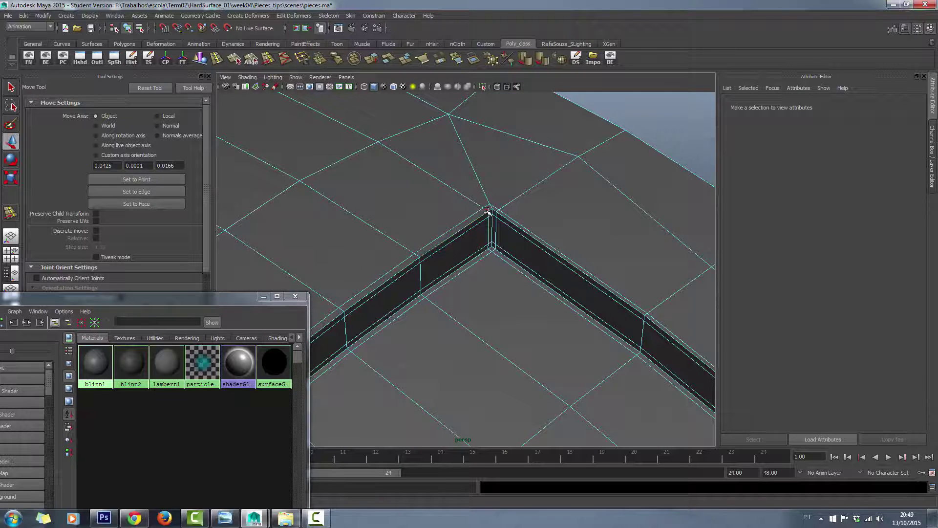
left_click(487, 211)
left_click(491, 251)
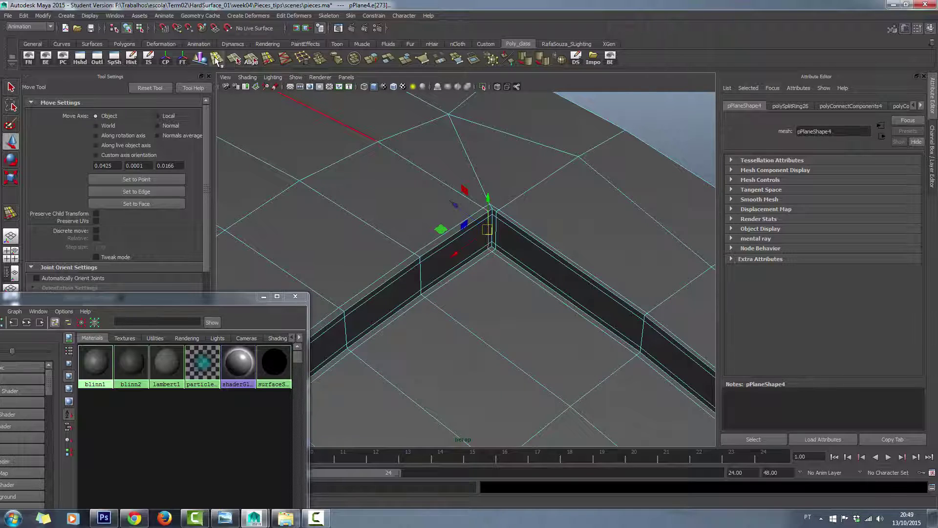
left_click(217, 58)
key("ctrl+z")
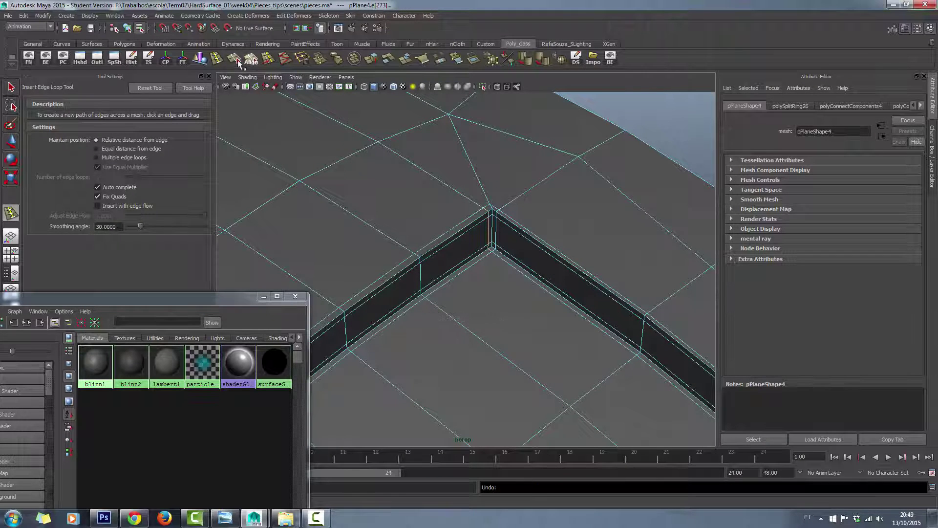
Slide the inner corner edges on the right and left inset walls closer to the corner
left_click(268, 59)
mouse_move(495, 240)
middle_mouse_down()
mouse_move(445, 239)
mouse_move(474, 234)
middle_mouse_up()
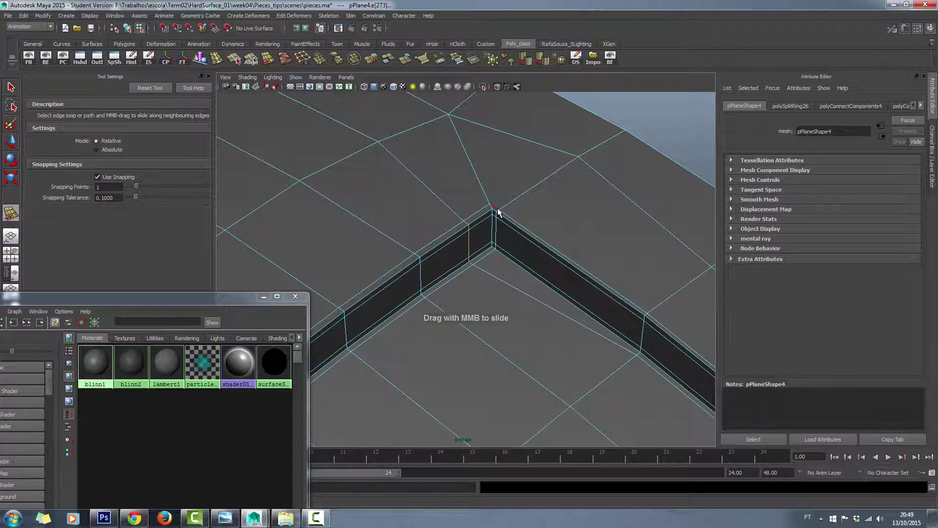
left_click(496, 249)
middle_click_drag(496, 232, 502, 234)
left_click(458, 282)
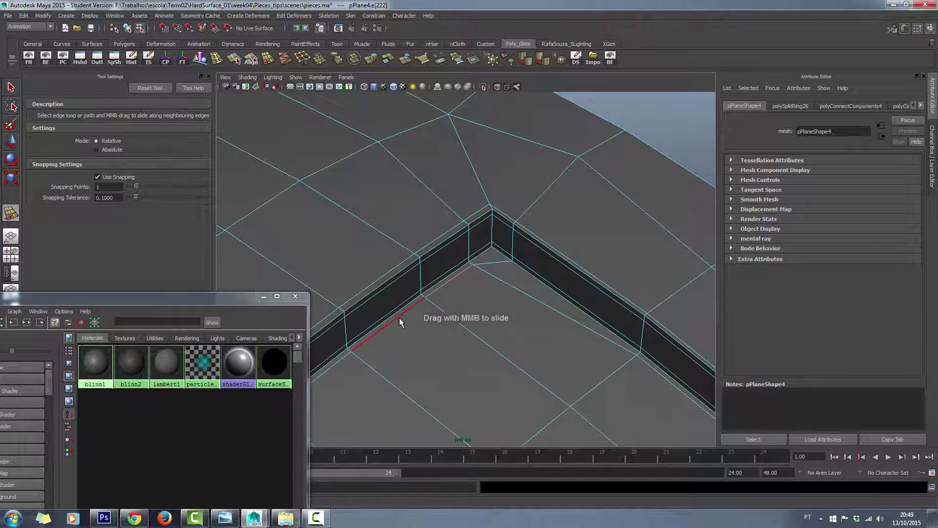
middle_click_drag(400, 318, 425, 317)
left_click_drag(425, 318, 502, 332, "alt")
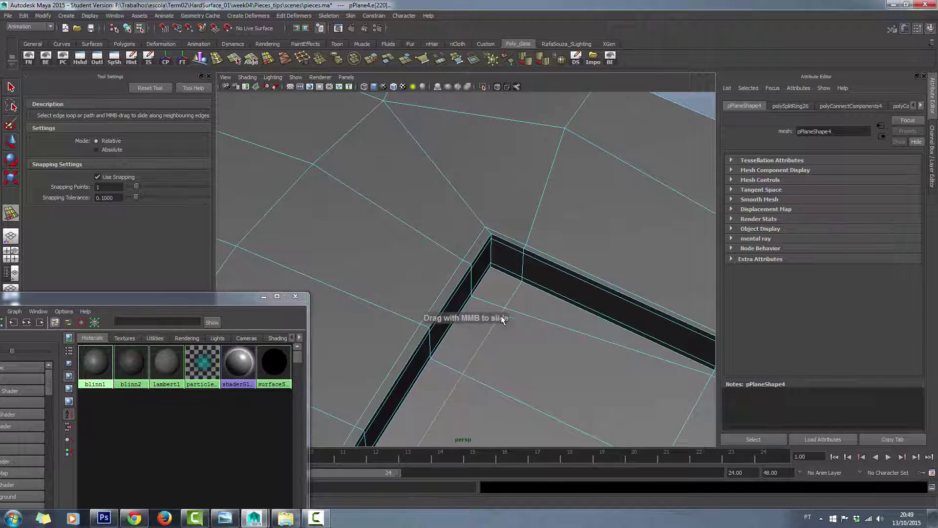
Check the corner in smooth preview, then fine-tune the vertical corner edge's slide in the cage
key("3")
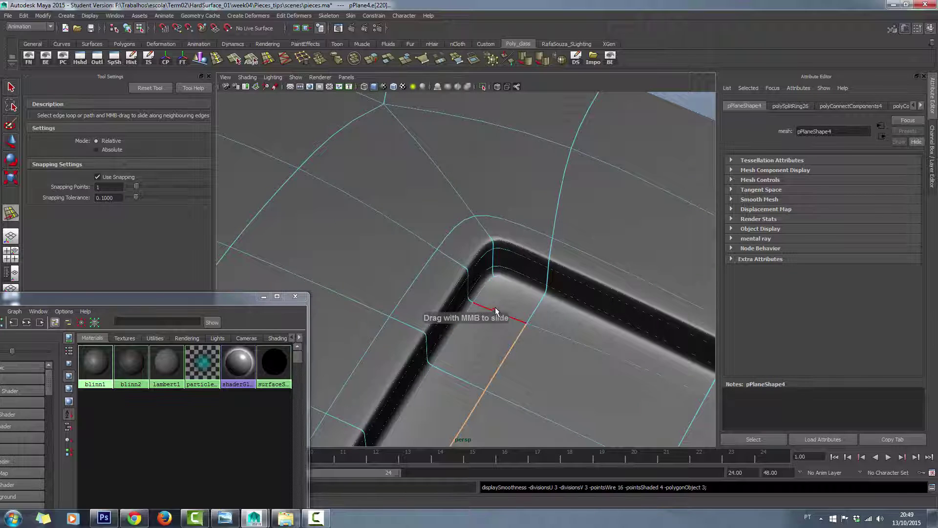
mouse_move(502, 316)
left_mouse_down("alt")
mouse_move(501, 300)
mouse_move(511, 306)
mouse_move(461, 242)
left_mouse_up("alt")
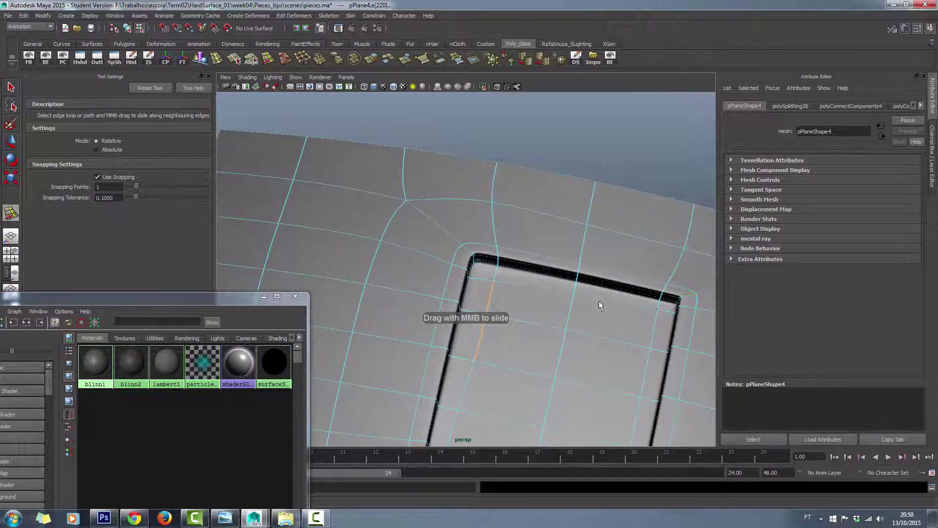
mouse_move(599, 300)
left_mouse_down("alt")
mouse_move(465, 272)
mouse_move(480, 268)
left_mouse_up("alt")
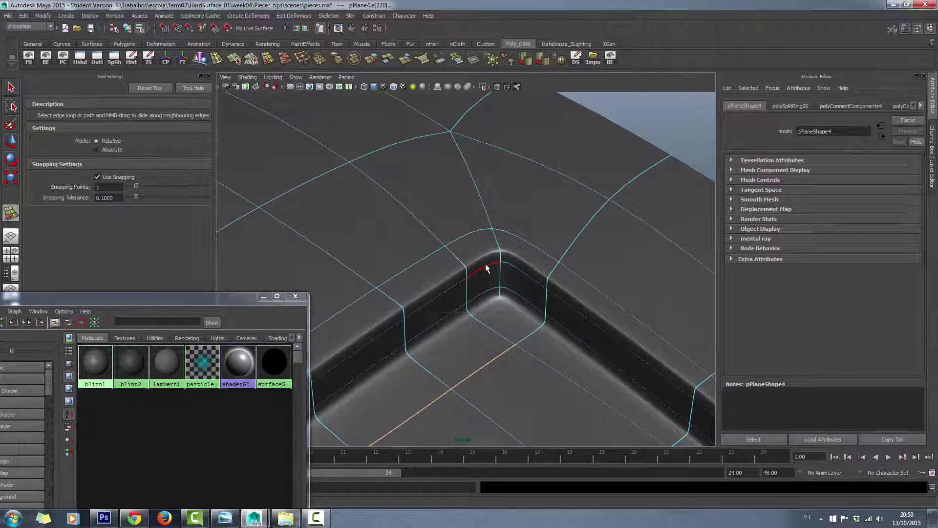
key("1")
left_click(502, 255)
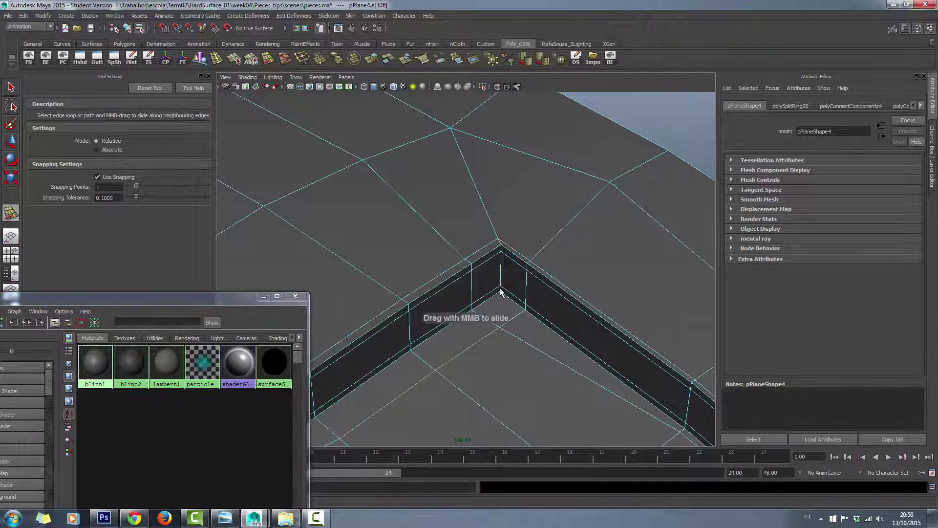
left_click(505, 260)
left_click(501, 258)
middle_click_drag(497, 259, 494, 259)
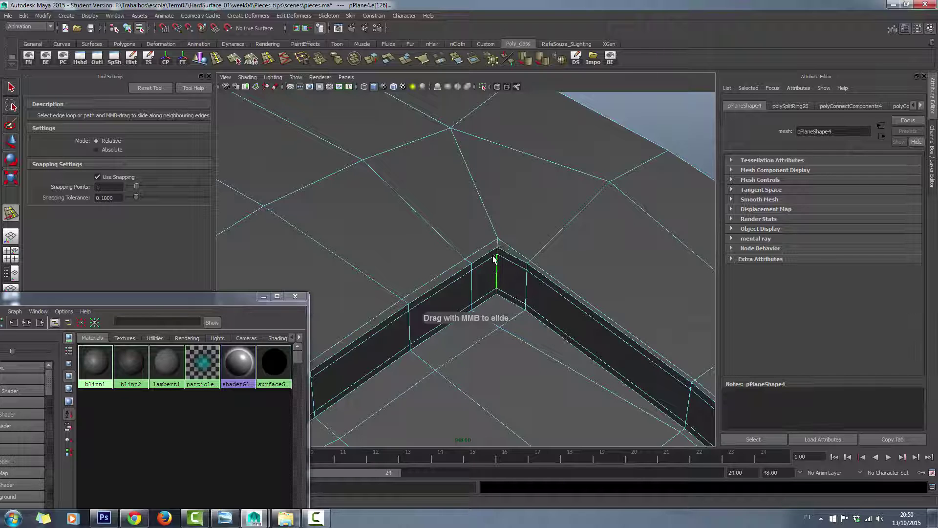
middle_click_drag(498, 299, 498, 267)
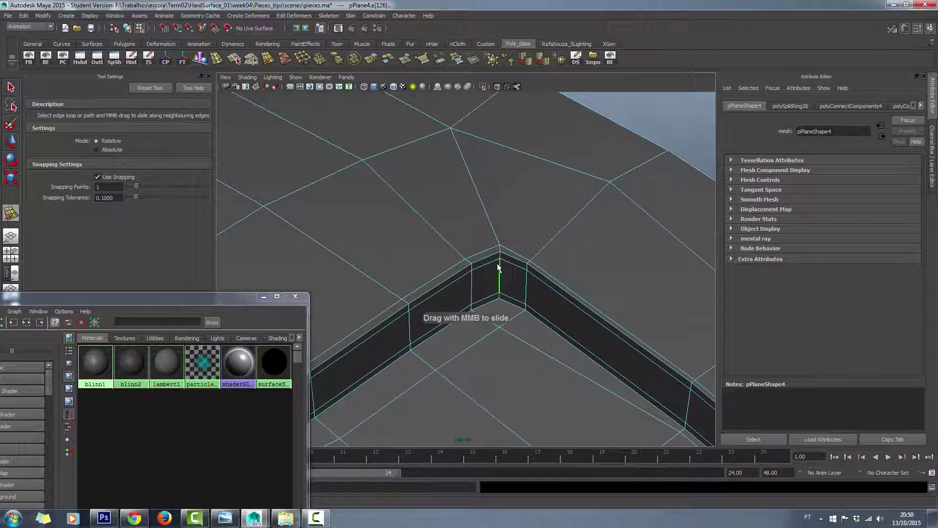
Orbit out to a wider view showing both curved panels together
mouse_move(496, 337)
left_mouse_down("alt")
mouse_move(528, 357)
mouse_move(510, 341)
mouse_move(519, 283)
mouse_move(503, 216)
left_mouse_up("alt")
left_click(599, 136)
scroll(540, 312, "down", 5)
mouse_move(540, 313)
left_mouse_down("alt")
mouse_move(543, 335)
mouse_move(493, 296)
mouse_move(478, 325)
mouse_move(491, 319)
mouse_move(555, 173)
left_mouse_up("alt")
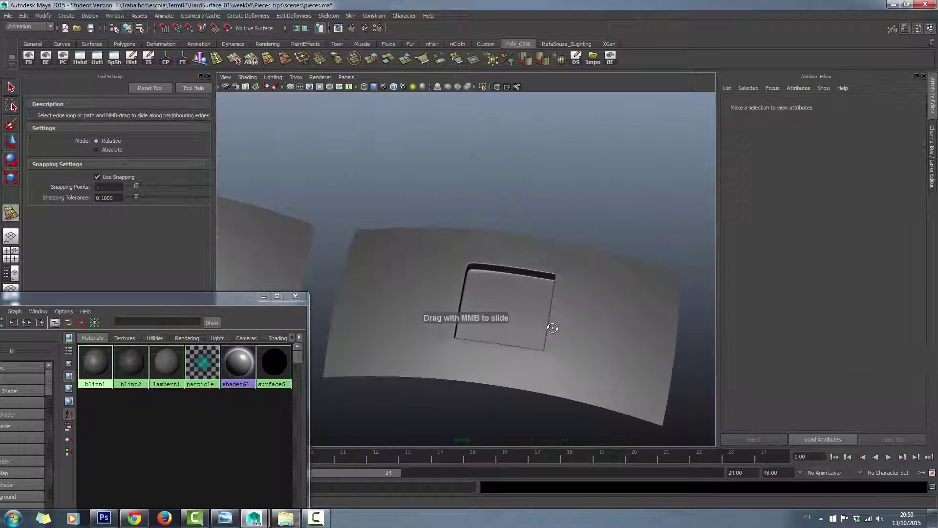
scroll(494, 296, "up", 3)
left_click(488, 265)
left_click(555, 174)
scroll(477, 279, "up", 5)
scroll(506, 310, "up", 3)
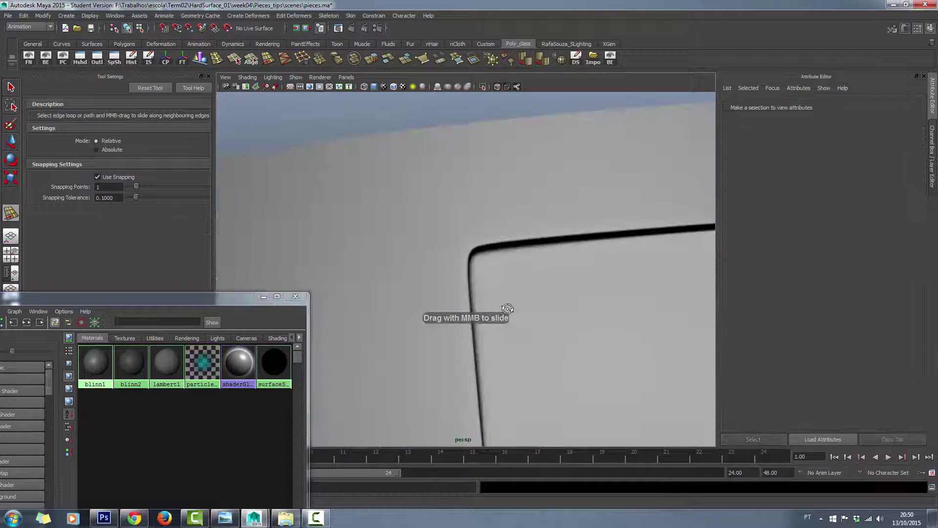
left_click(438, 254)
scroll(438, 255, "down", 5)
mouse_move(438, 254)
left_mouse_down("alt")
mouse_move(500, 238)
mouse_move(475, 317)
left_mouse_up("alt")
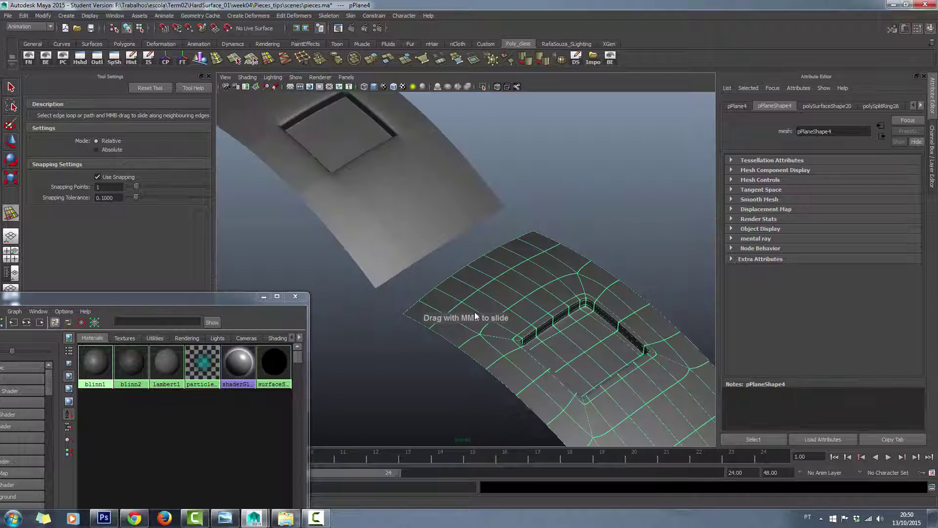